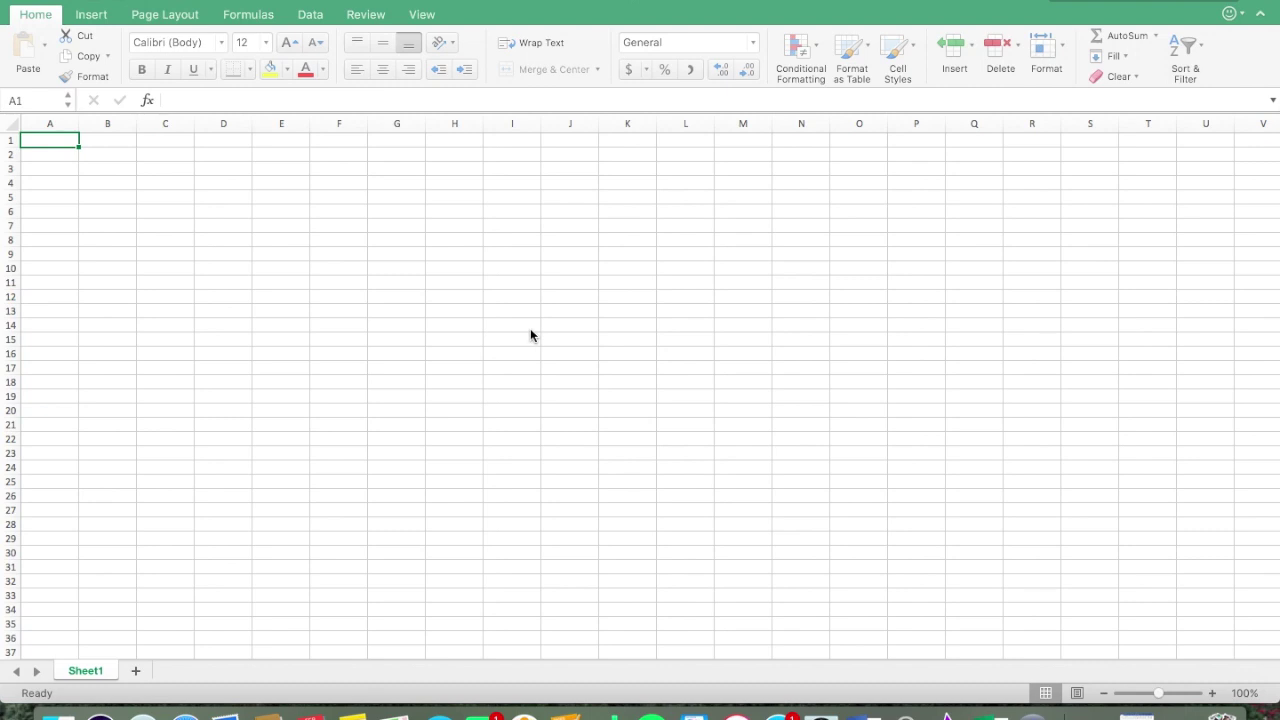
# Enter the heading 'Observations' in cell A1
pyautogui.click(729, 6)
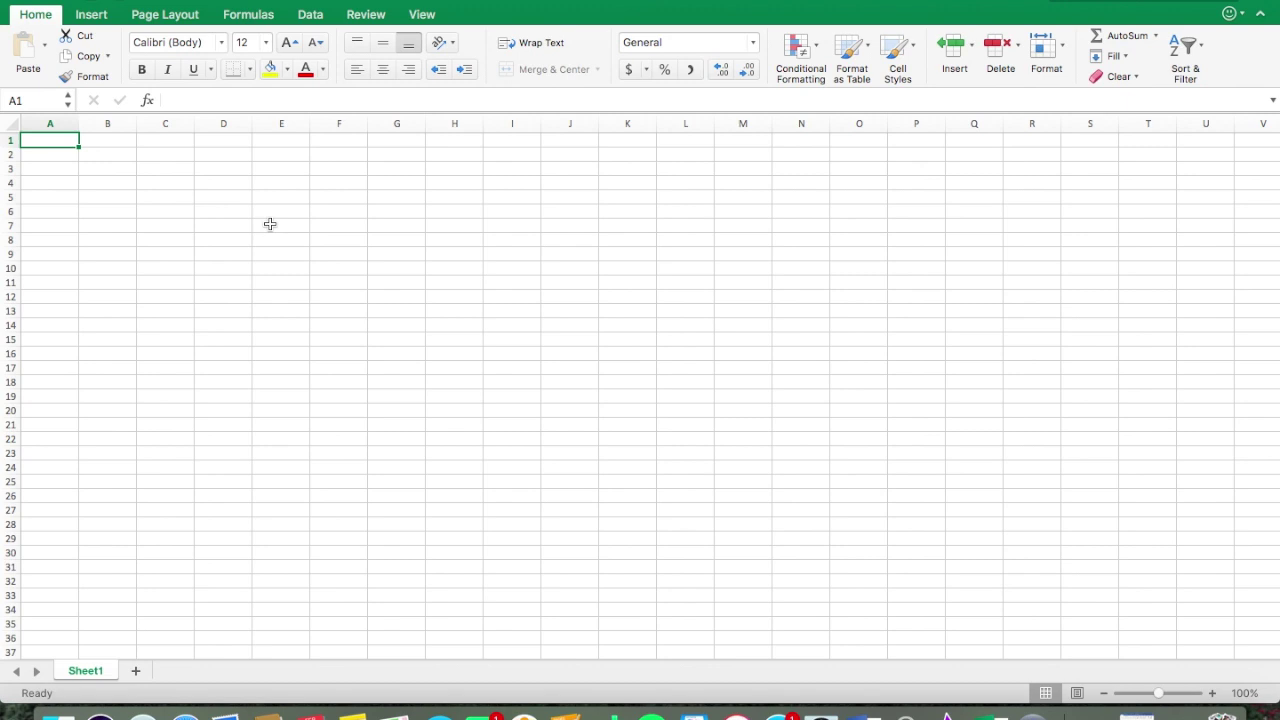
pyautogui.click(100, 180)
pyautogui.click(57, 142)
pyautogui.write('Observations')
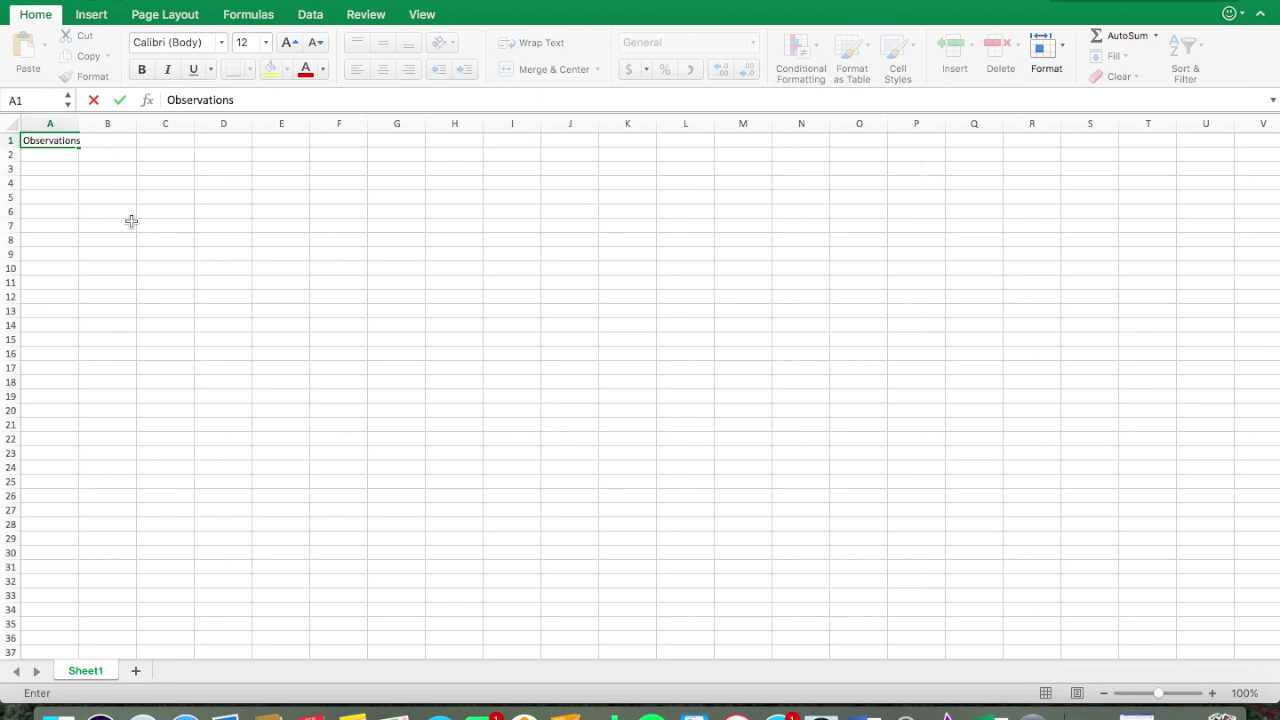
pyautogui.click(63, 155)
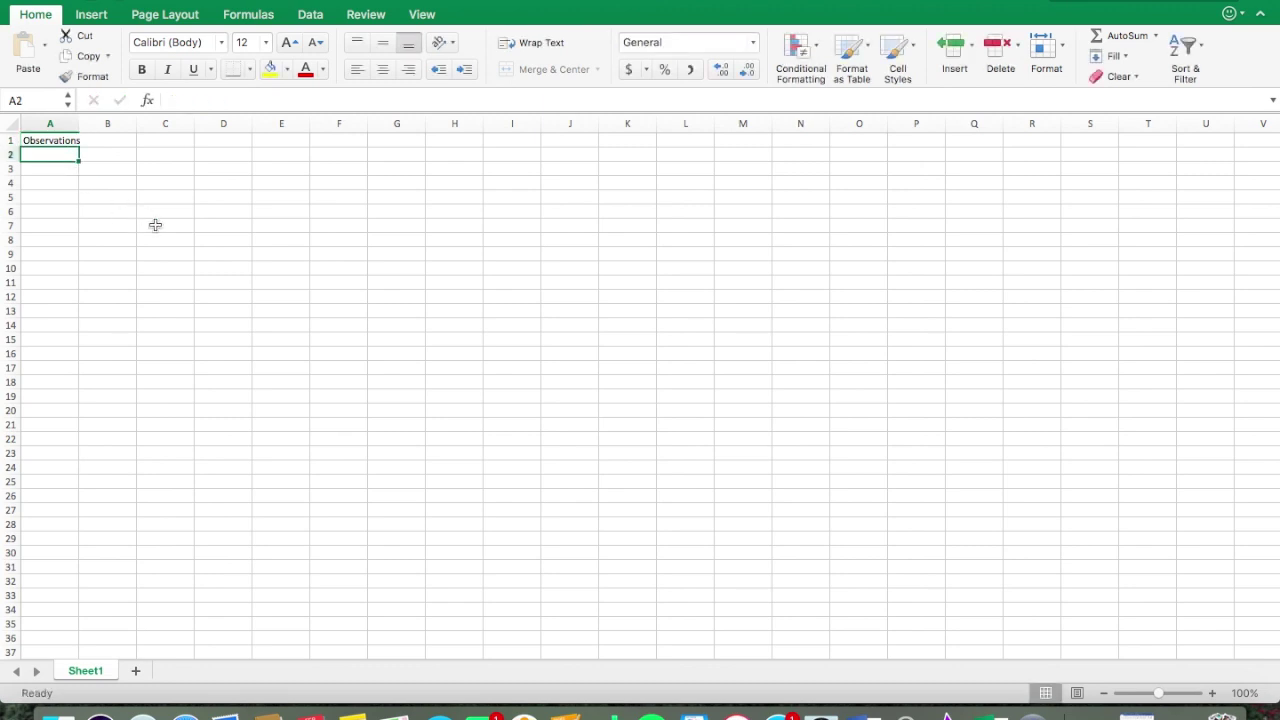
# Fill A2:A4 with the observation numbers 1, 2 and 3
pyautogui.write('1')
pyautogui.press('Return')
pyautogui.write('2')
pyautogui.press('Return')
pyautogui.write('3')
pyautogui.press('Tab')
# Type the heading 'Frequency of Elopement' into cell B1
pyautogui.press('Up')
pyautogui.press('Up')
pyautogui.press('Up')
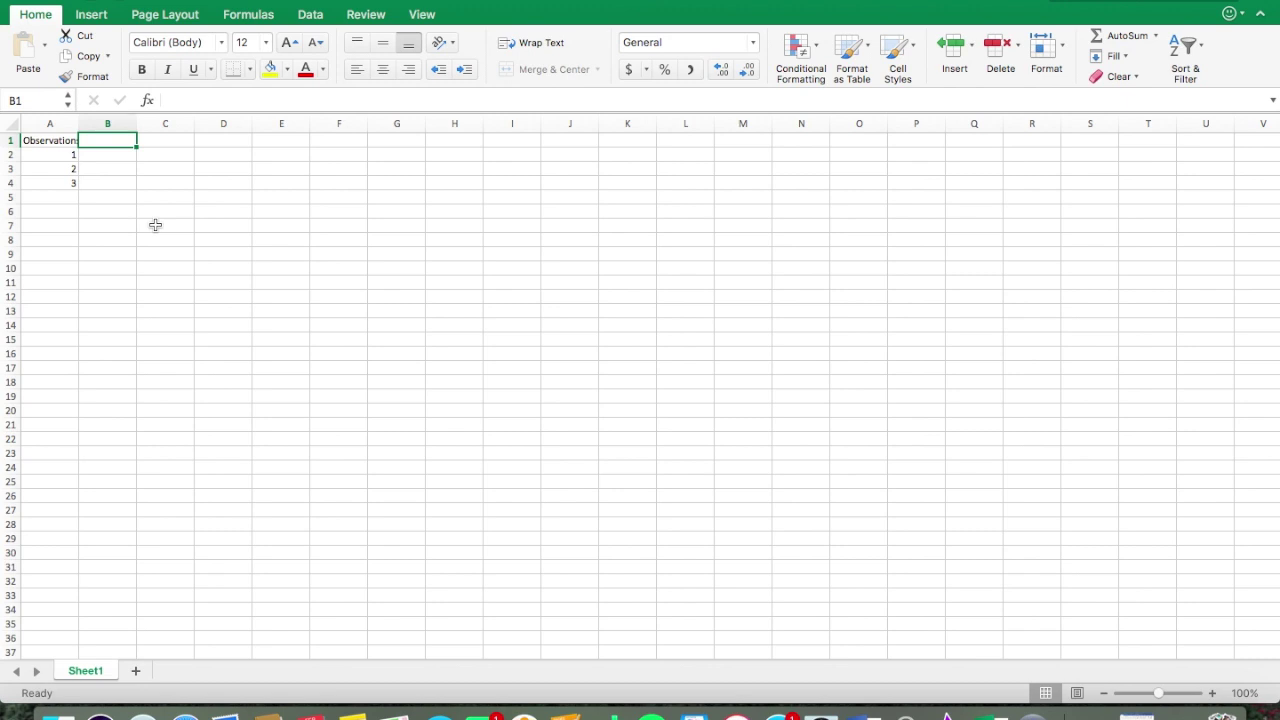
pyautogui.write('Frequency')
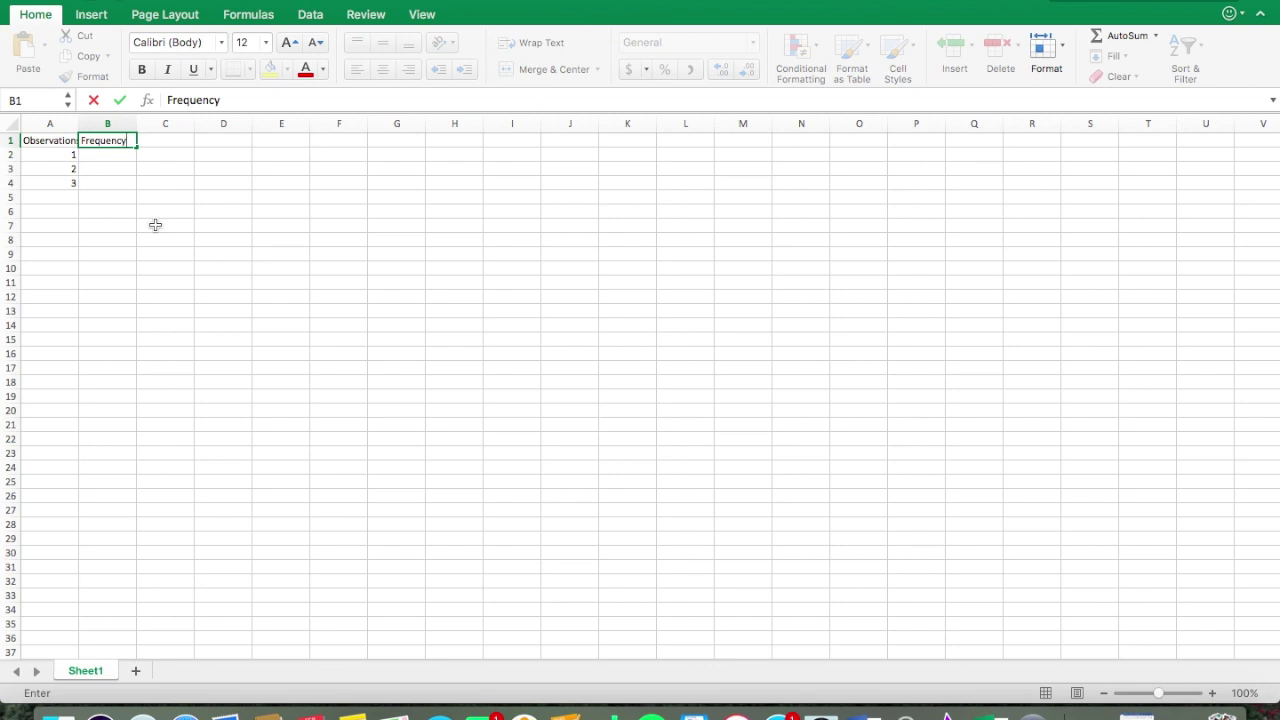
pyautogui.write('of Elopement')
# Commit the B1 heading and enter frequencies 7, 9 and 12 in B2:B4
pyautogui.click(213, 227)
pyautogui.click(120, 157)
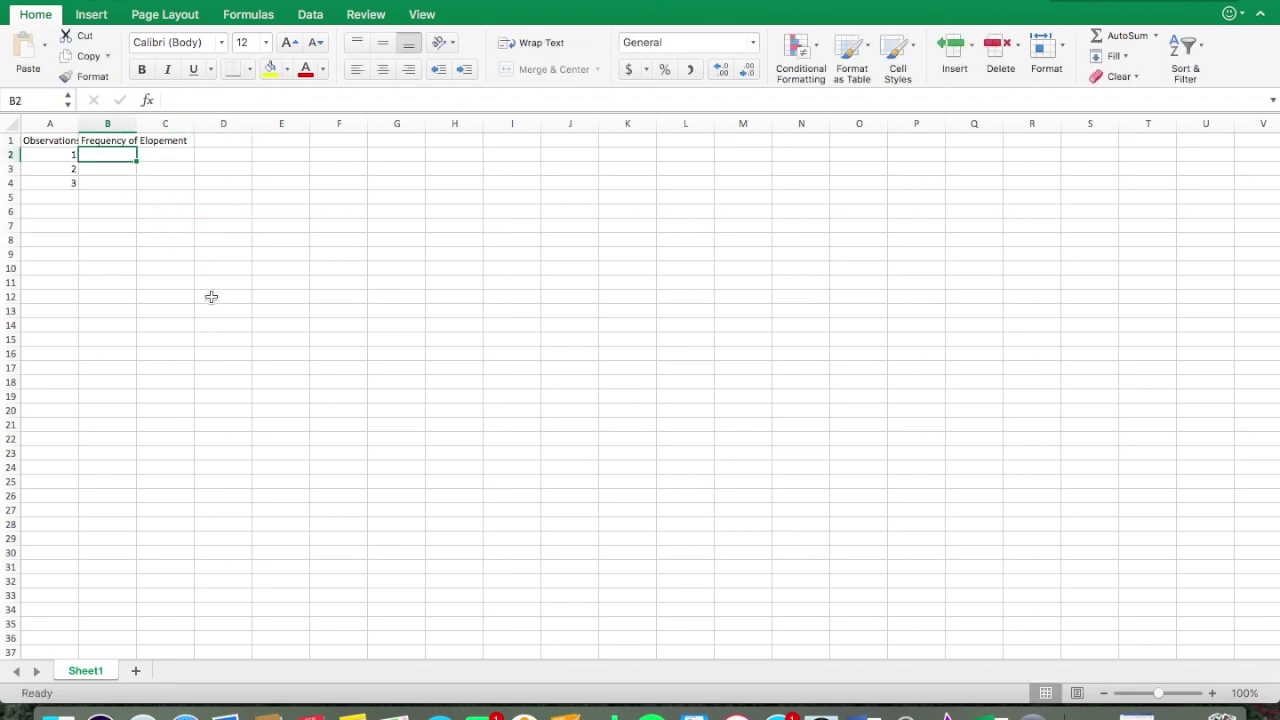
pyautogui.press('Left')
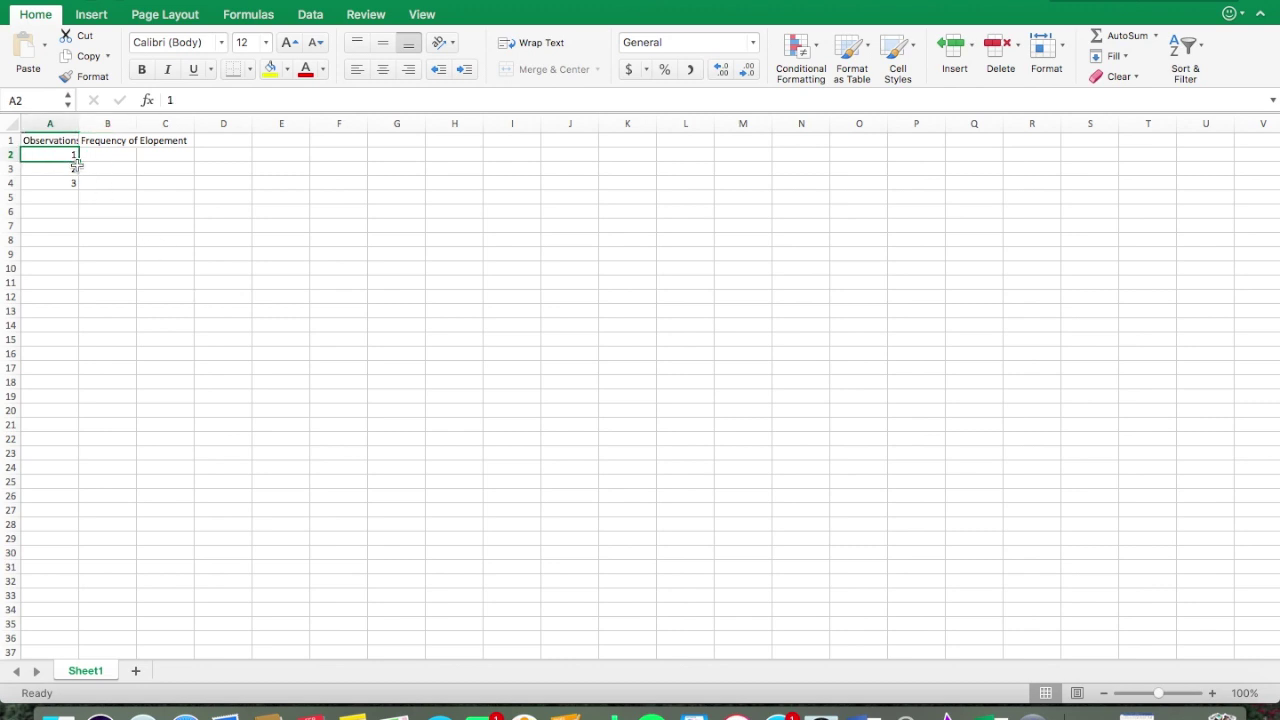
pyautogui.click(115, 154)
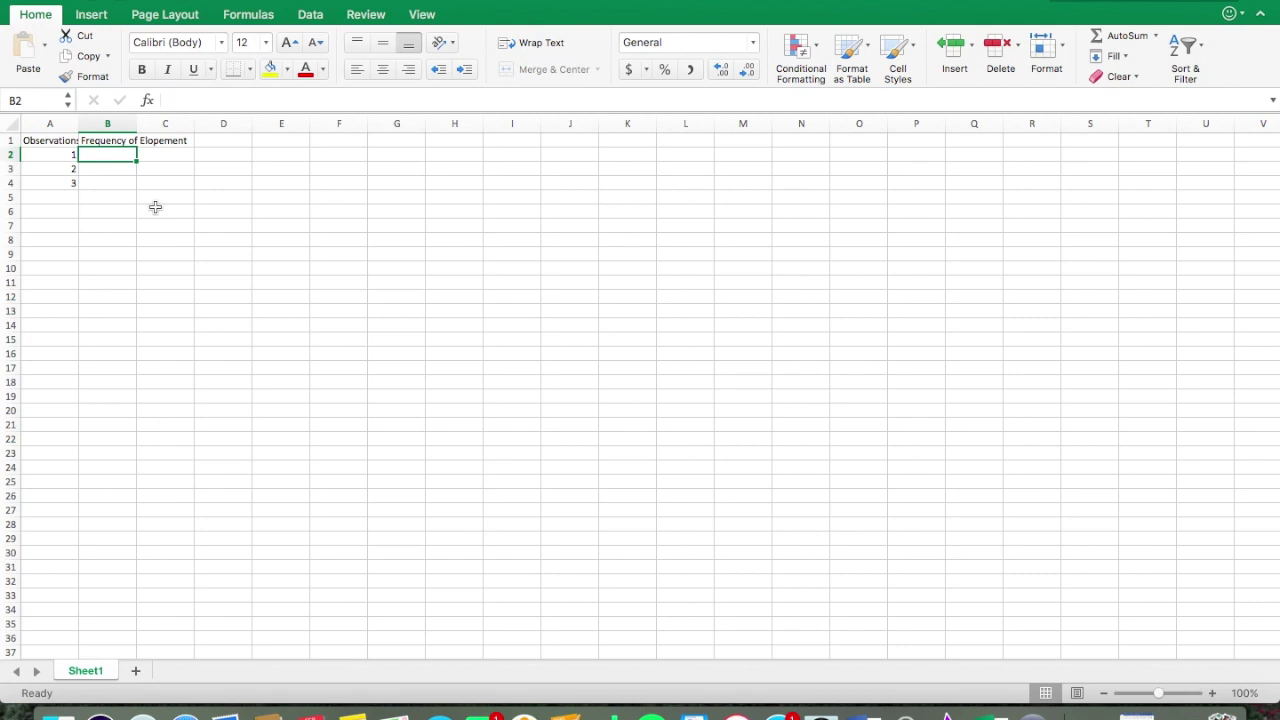
pyautogui.write('7')
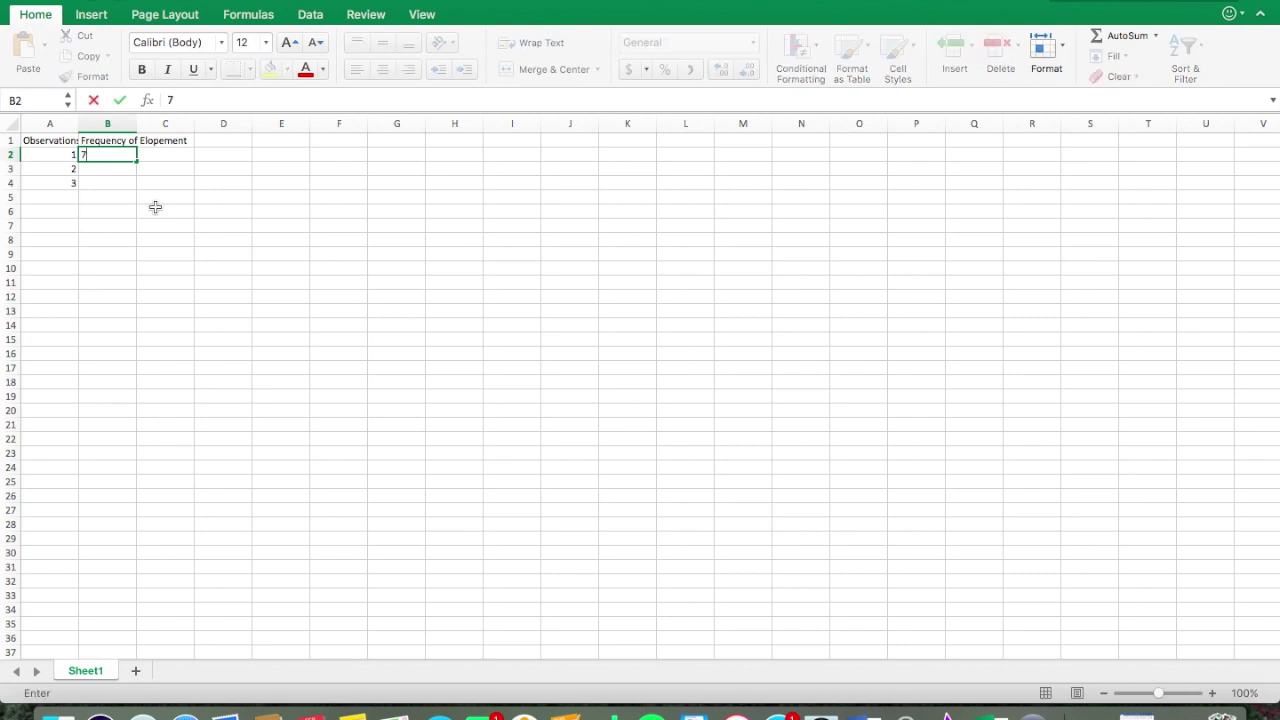
pyautogui.press('Return')
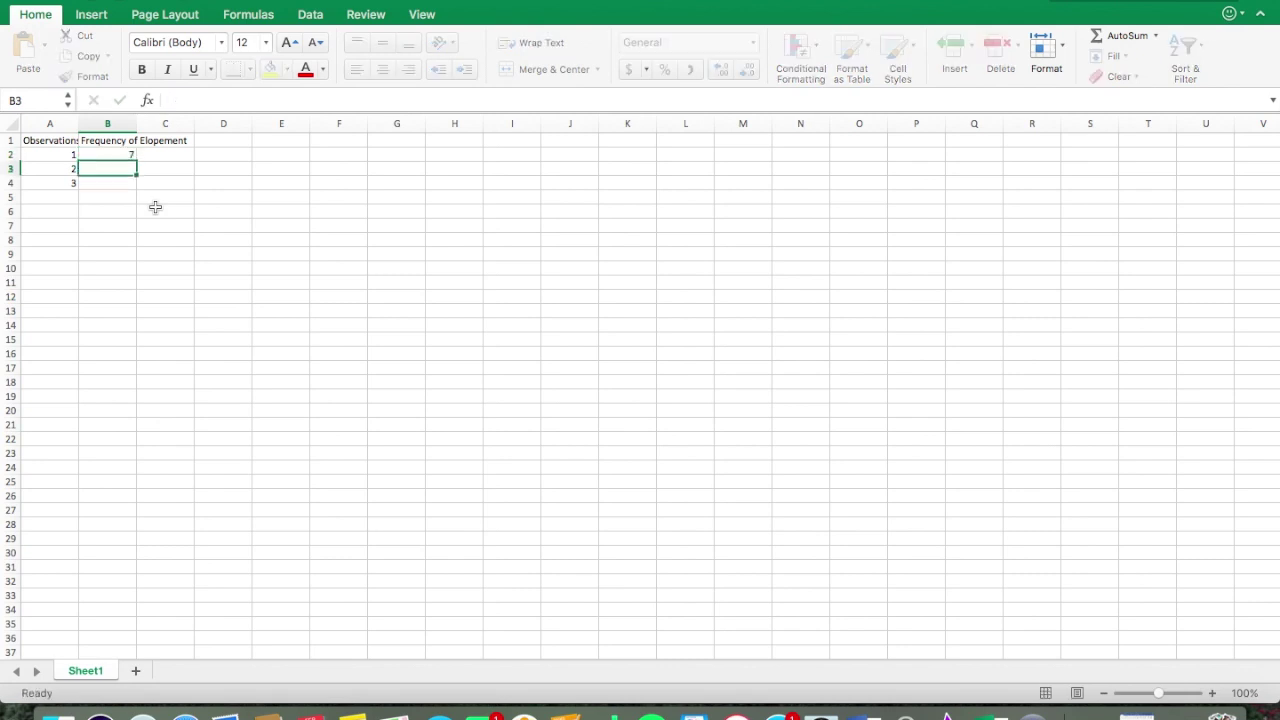
pyautogui.write('9')
pyautogui.press('Return')
pyautogui.write('12')
pyautogui.press('Return')
# Select the frequency values in B2:B4
pyautogui.click(186, 229)
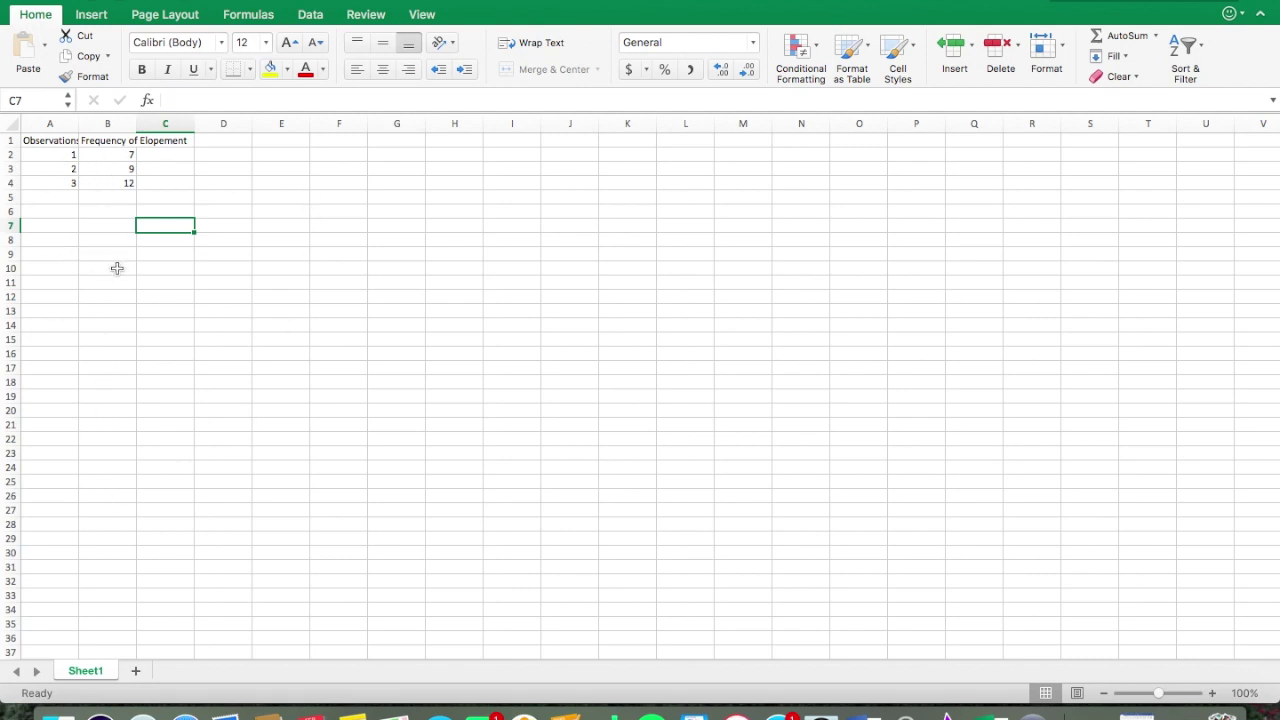
pyautogui.click(104, 141)
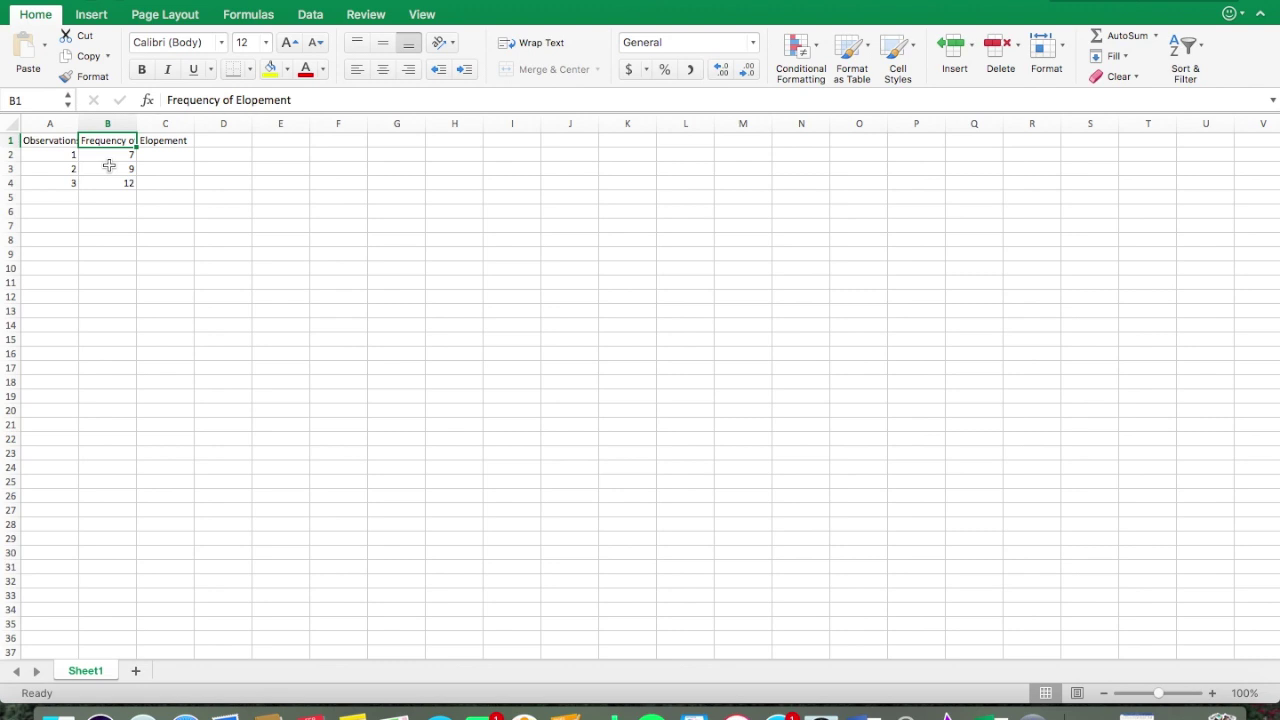
pyautogui.click(150, 206)
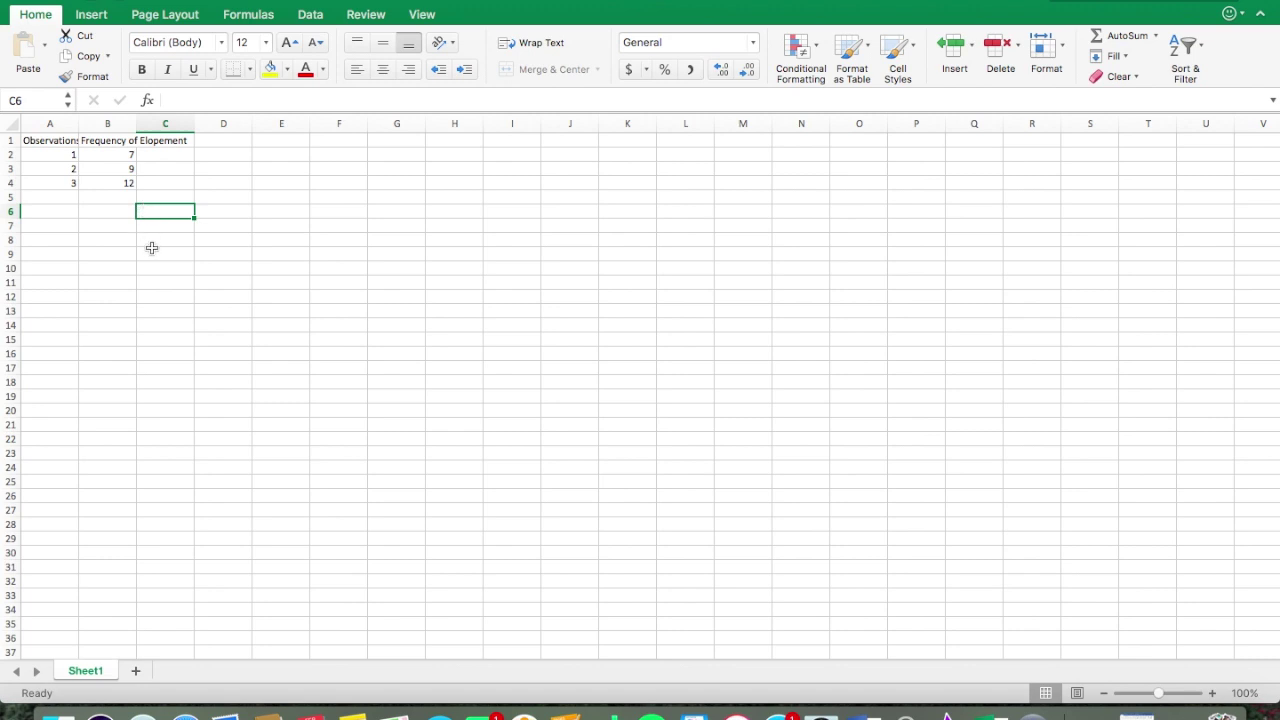
pyautogui.scroll(-1, 136, 205)
pyautogui.scroll(-3, 136, 203)
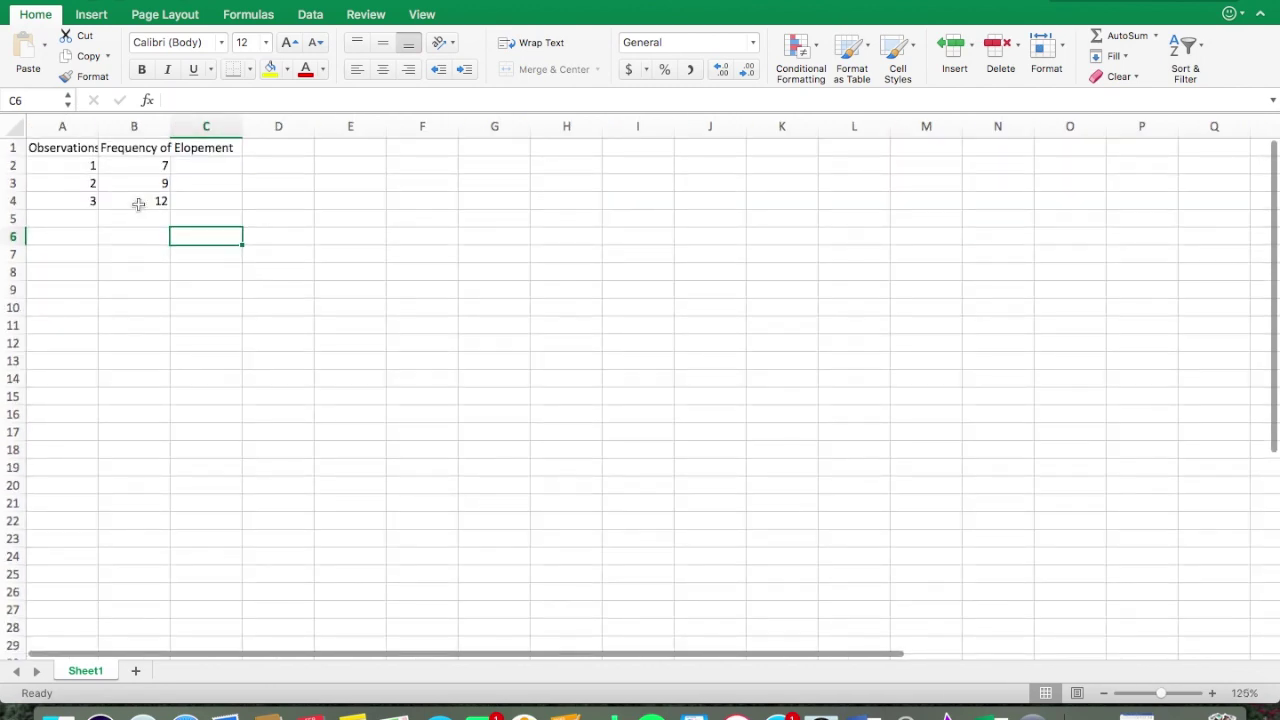
pyautogui.scroll(2, 109, 150)
pyautogui.scroll(2, 109, 150)
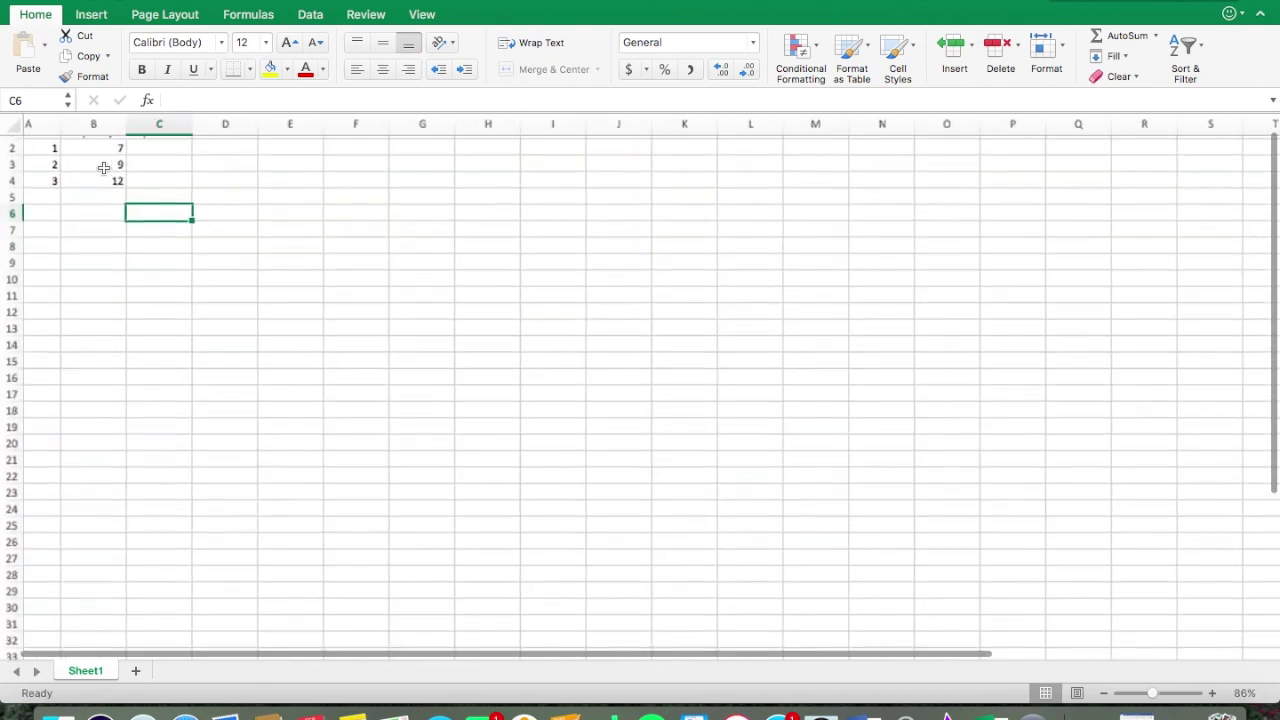
pyautogui.scroll(2, 148, 160)
pyautogui.click(141, 160)
pyautogui.moveTo(141, 160); pyautogui.dragTo(138, 190)
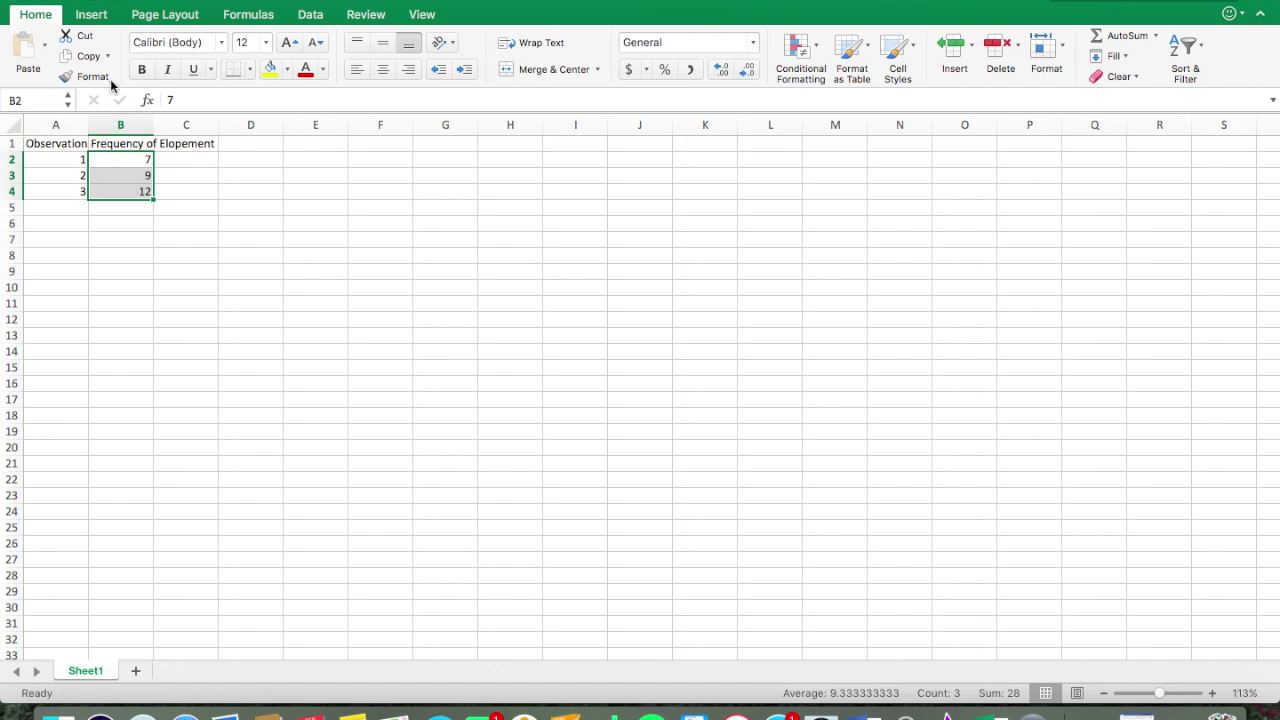
# Insert a plain line chart of the frequencies and place it beside the data table
pyautogui.click(93, 15)
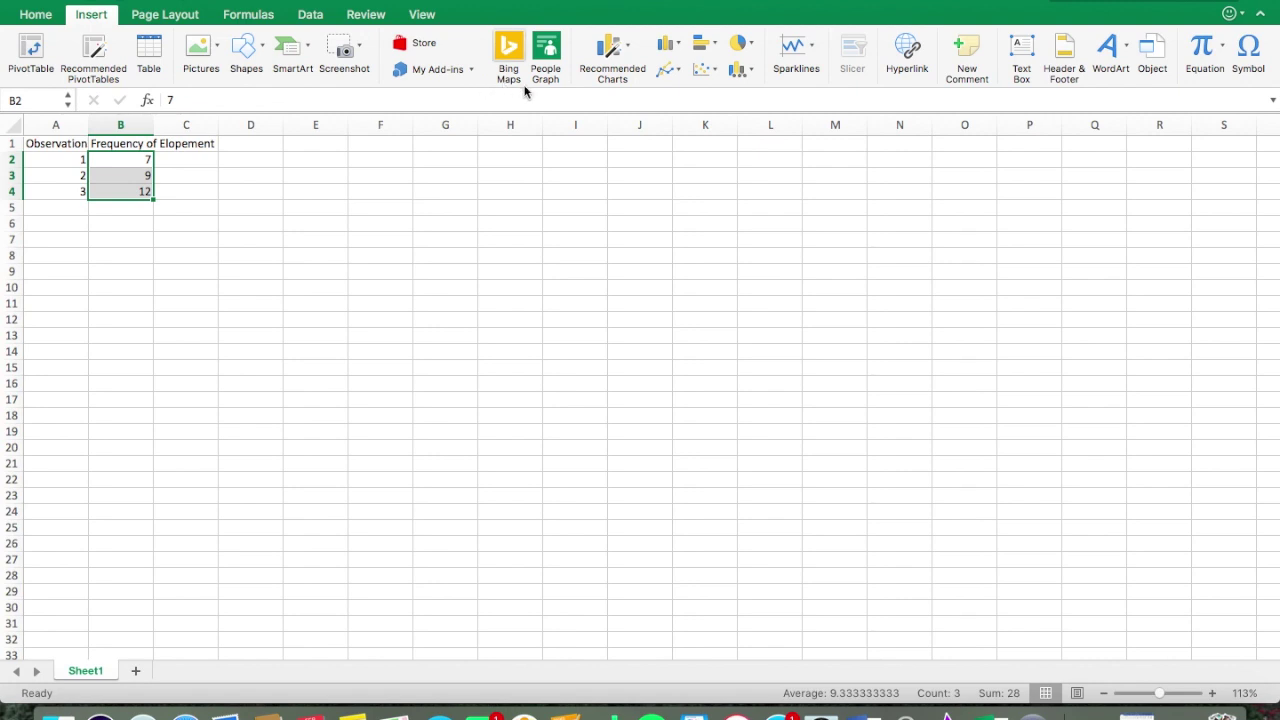
pyautogui.click(677, 68)
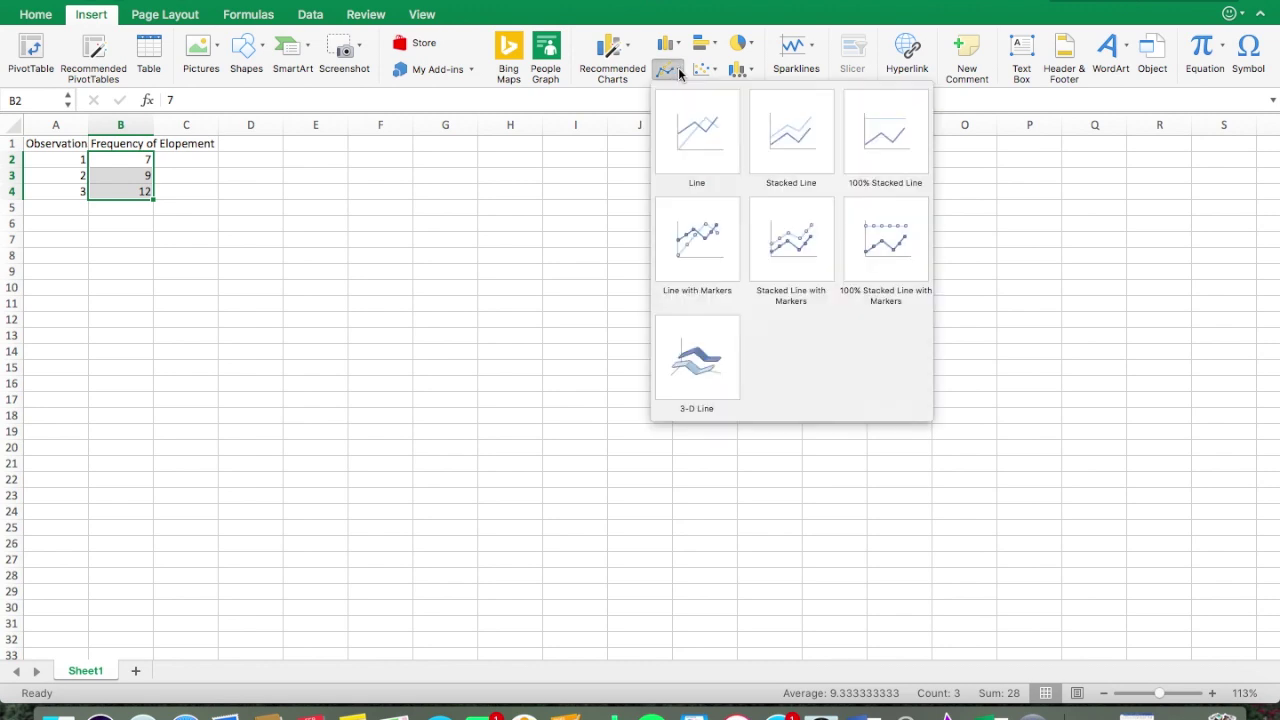
pyautogui.click(695, 130)
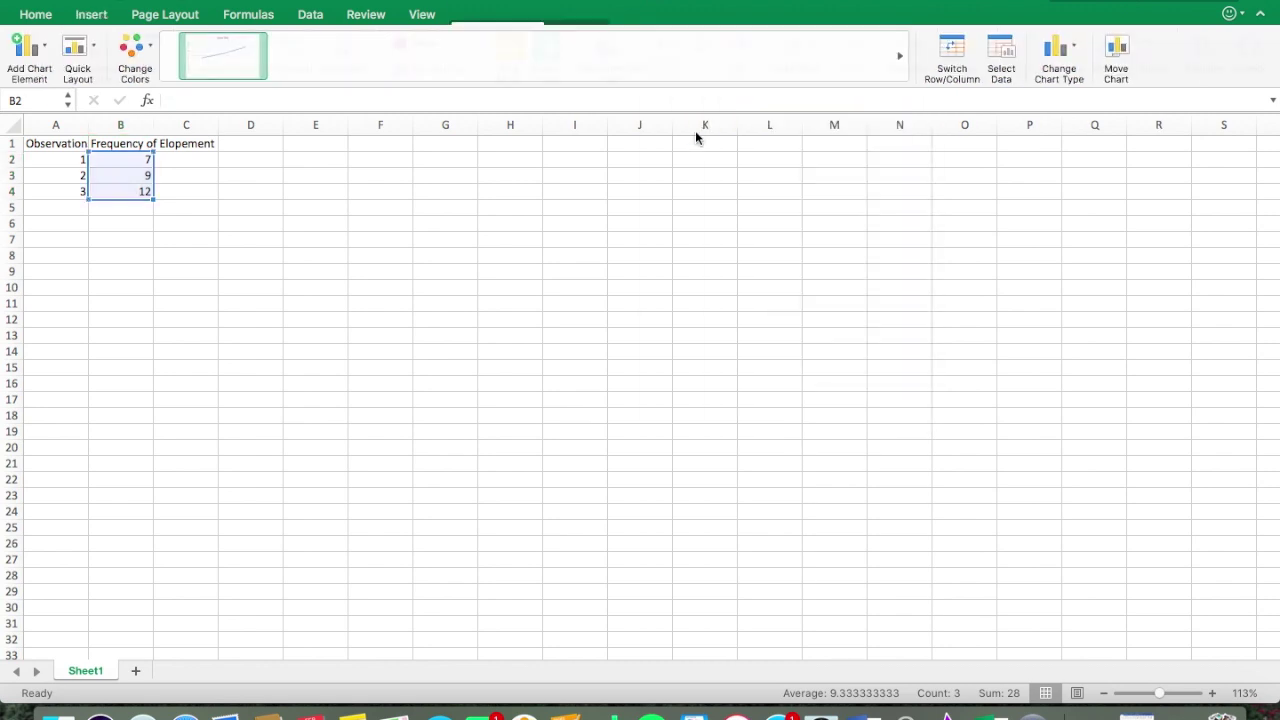
pyautogui.moveTo(588, 318); pyautogui.dragTo(476, 208)
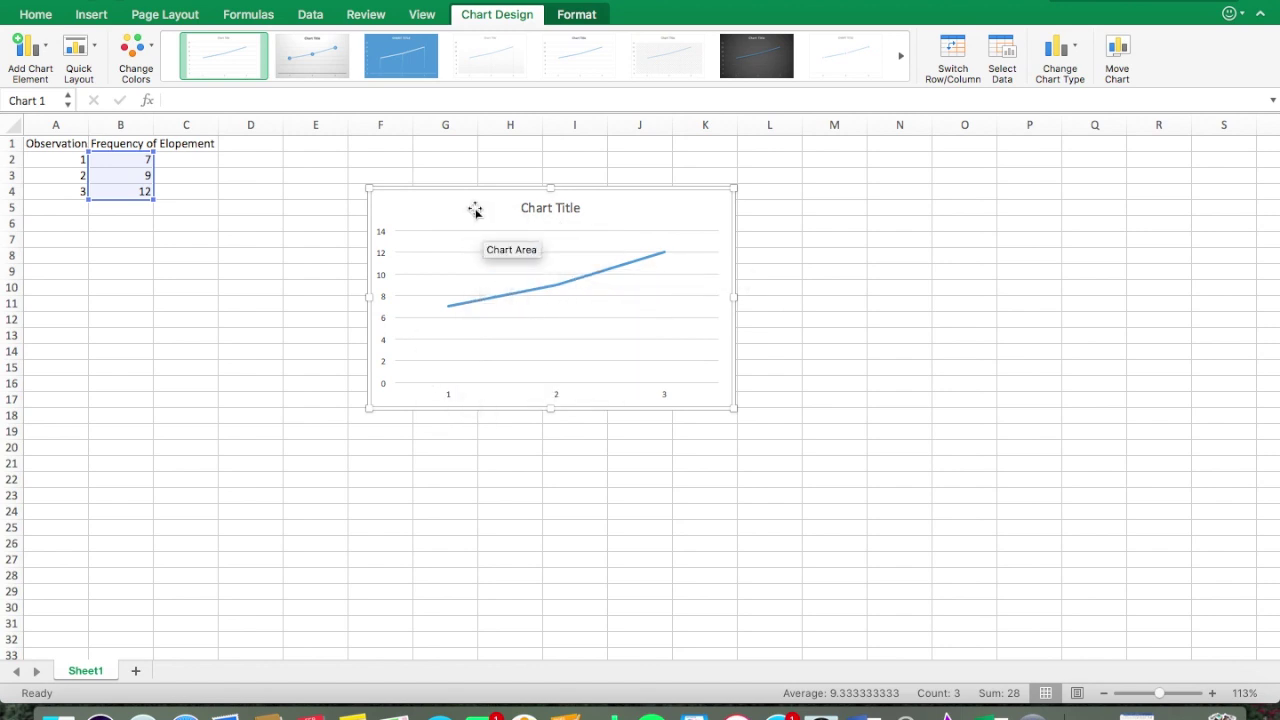
# Enlarge the chart and delete its horizontal gridlines
pyautogui.moveTo(733, 408); pyautogui.dragTo(800, 463)
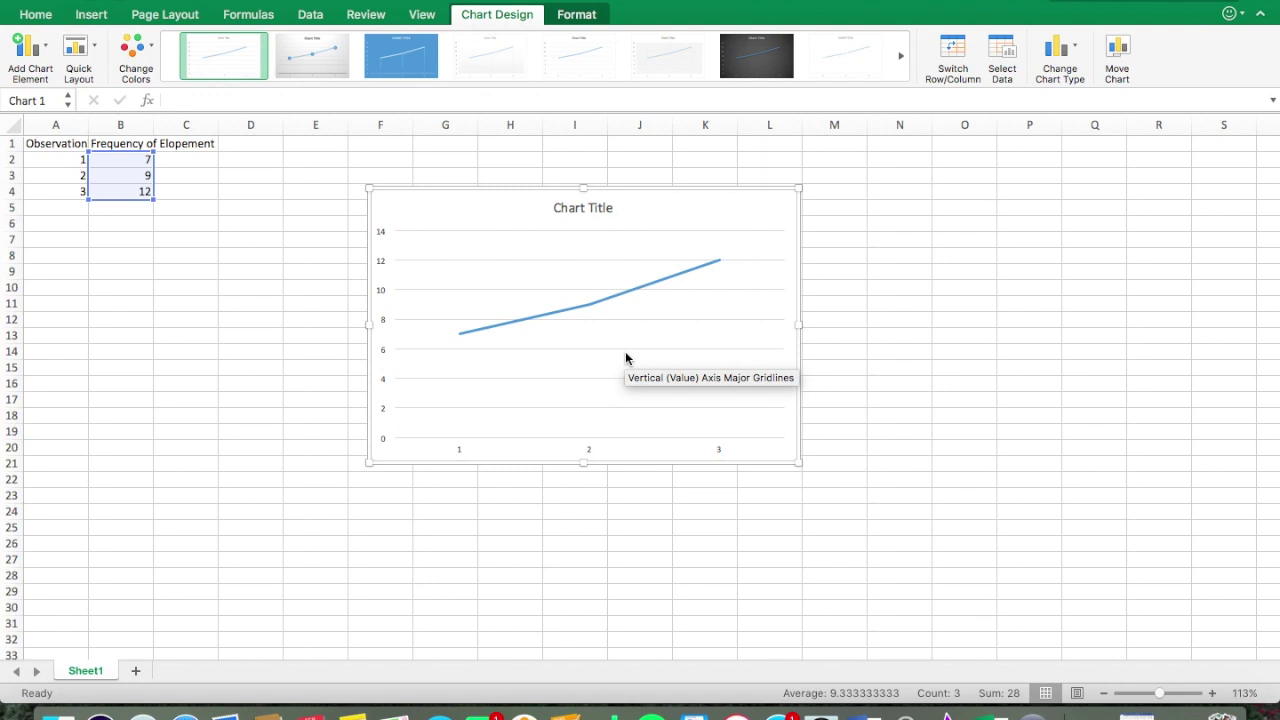
pyautogui.click(534, 233)
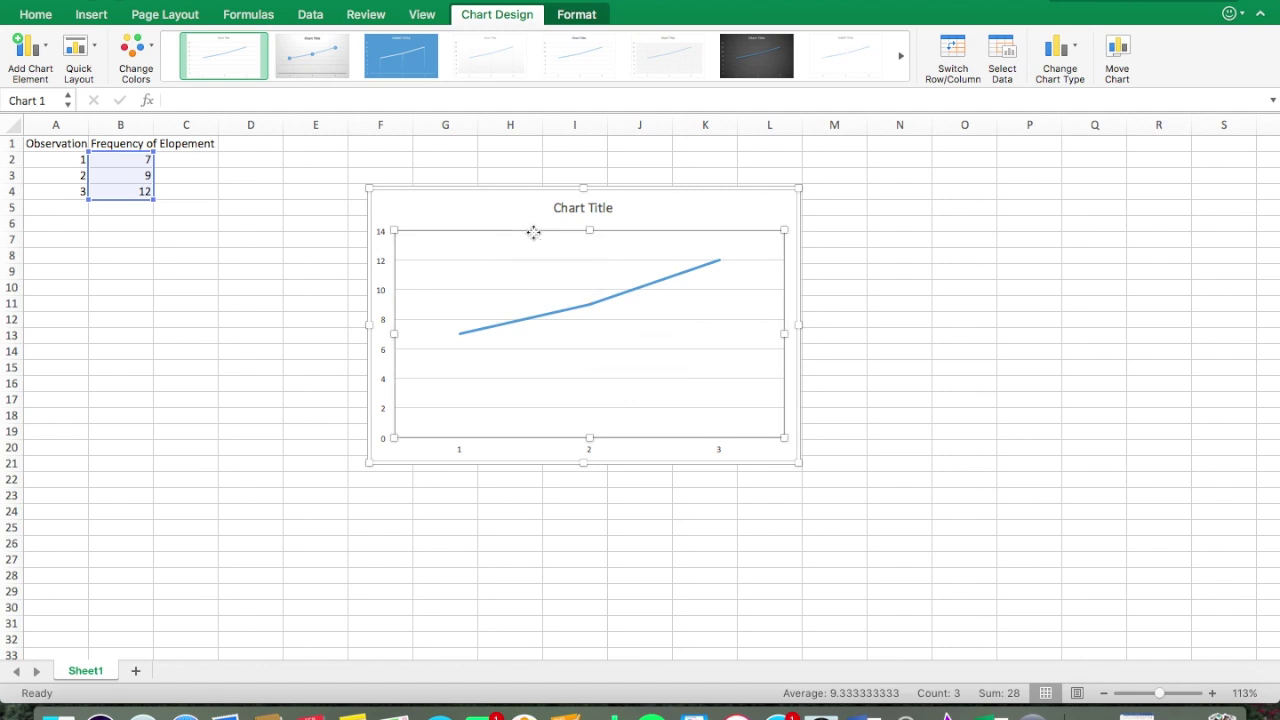
pyautogui.click(507, 262)
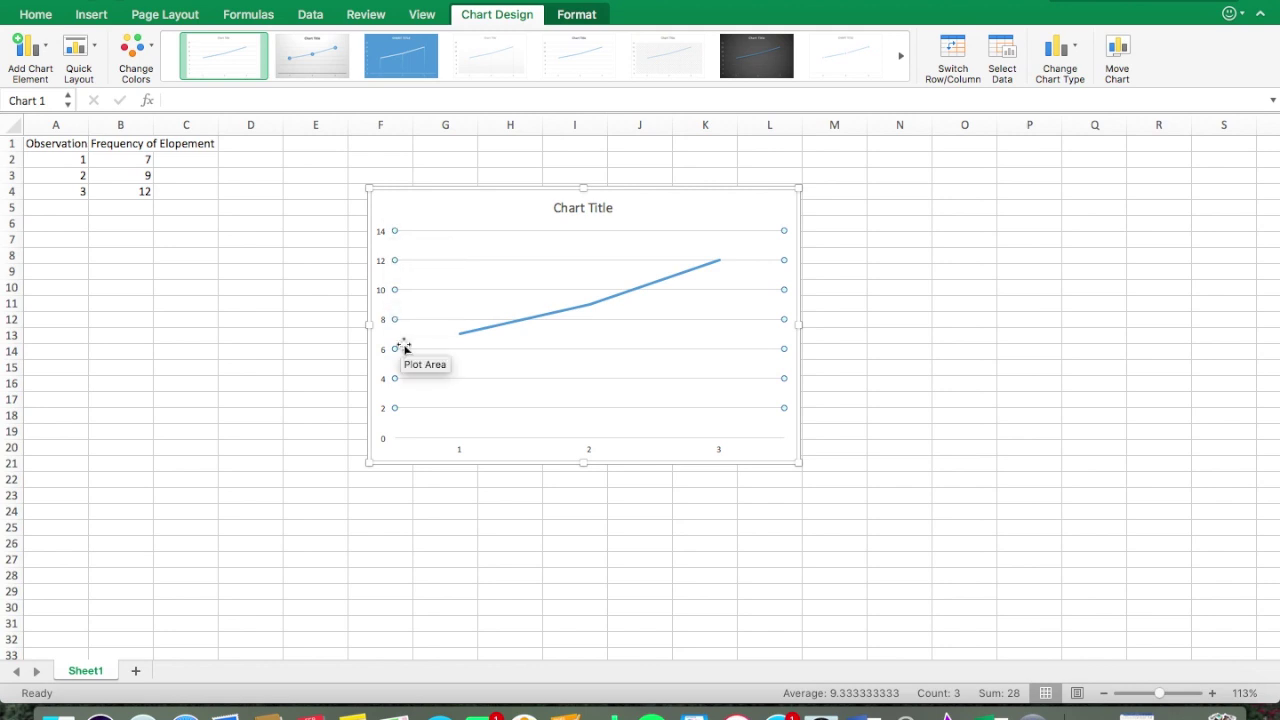
pyautogui.rightClick(450, 265)
pyautogui.click(485, 266)
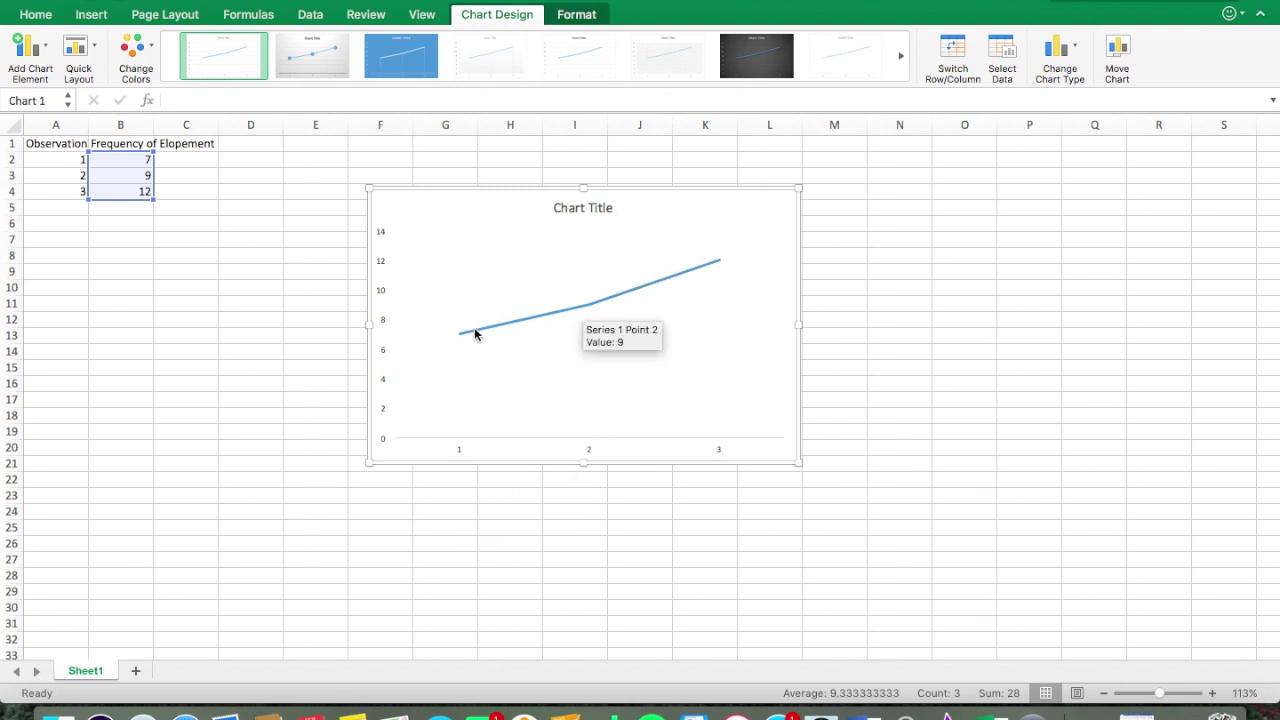
# Open the Format Data Series pane for the plotted line
pyautogui.click(652, 289)
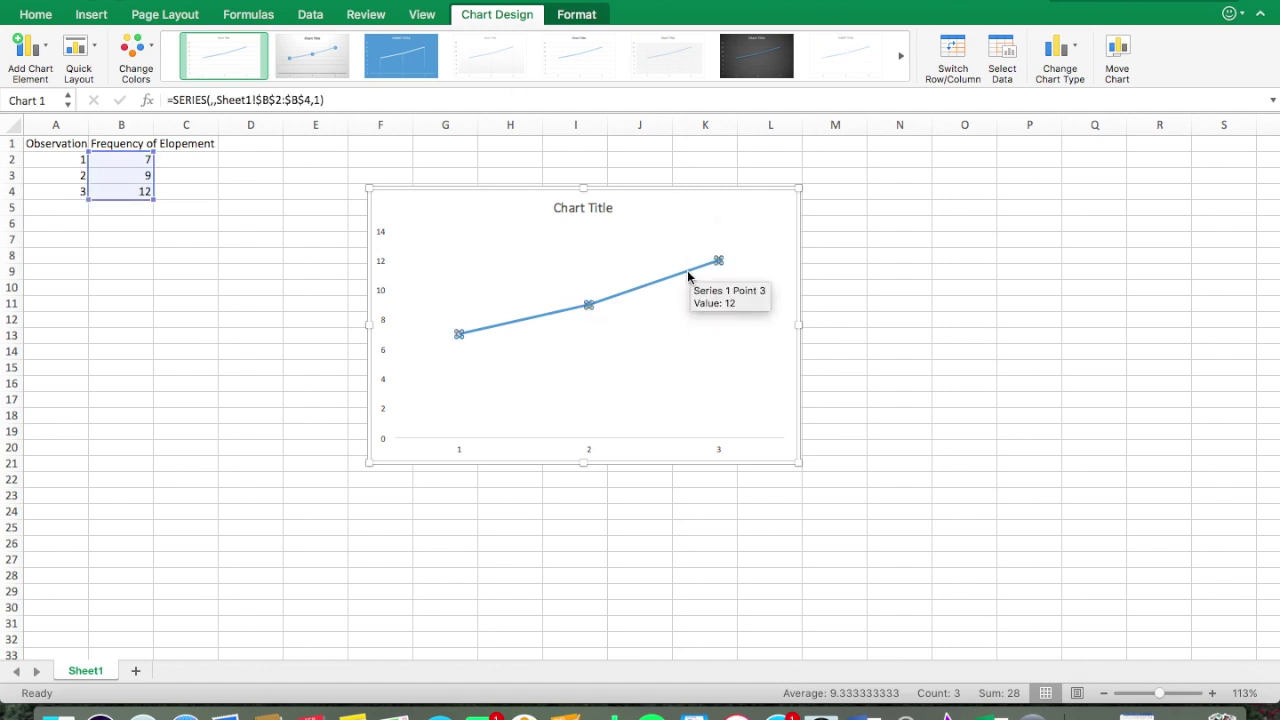
pyautogui.click(688, 277)
pyautogui.doubleClick(687, 277)
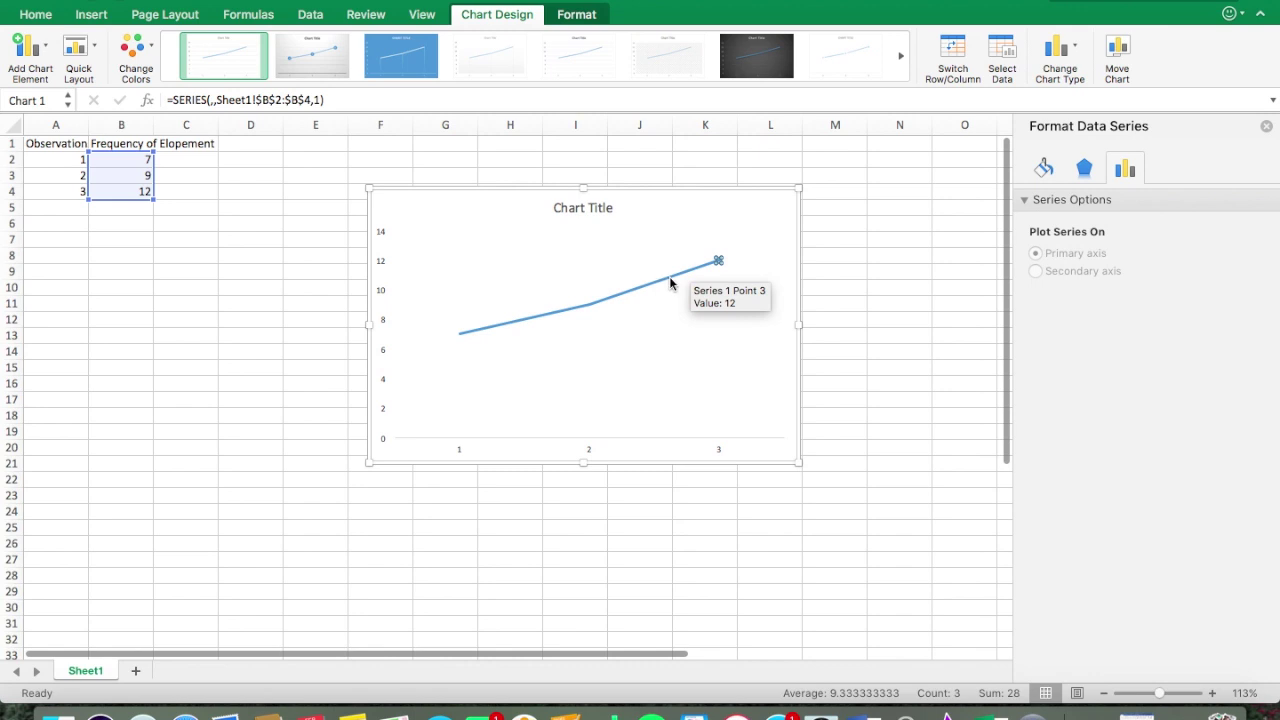
# Change the series line colour from blue to solid black
pyautogui.click(594, 306)
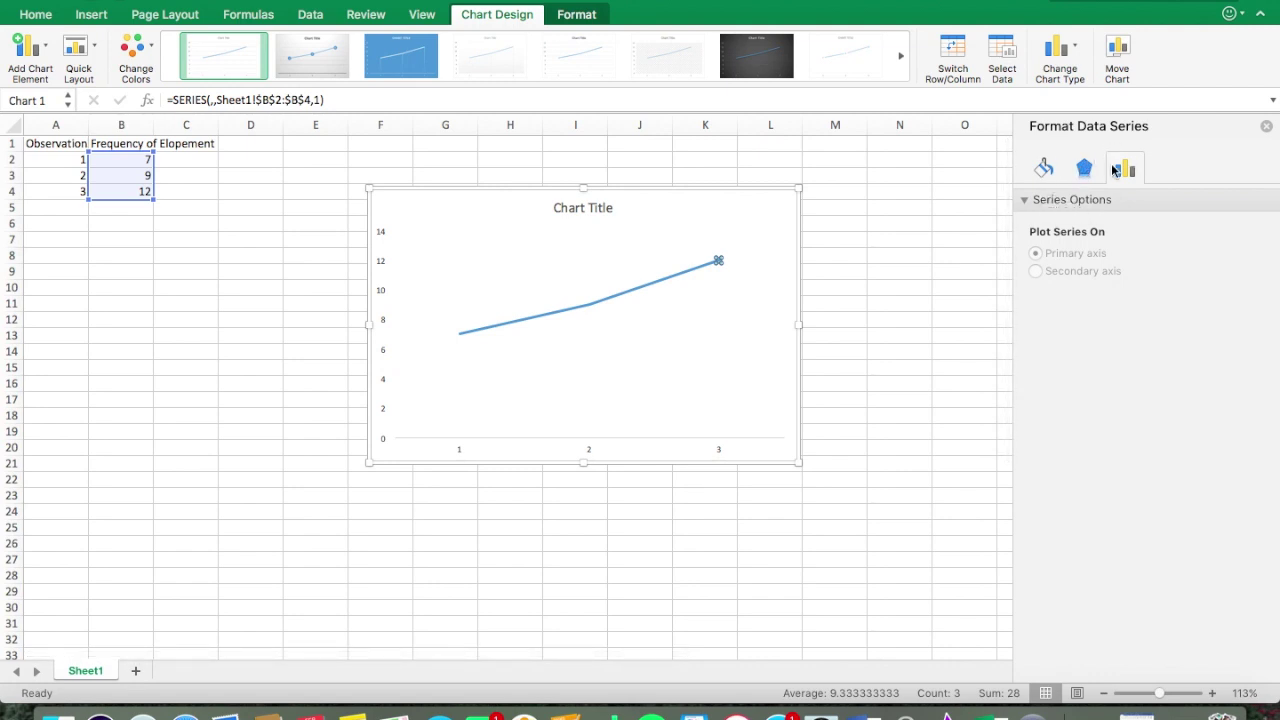
pyautogui.click(1045, 167)
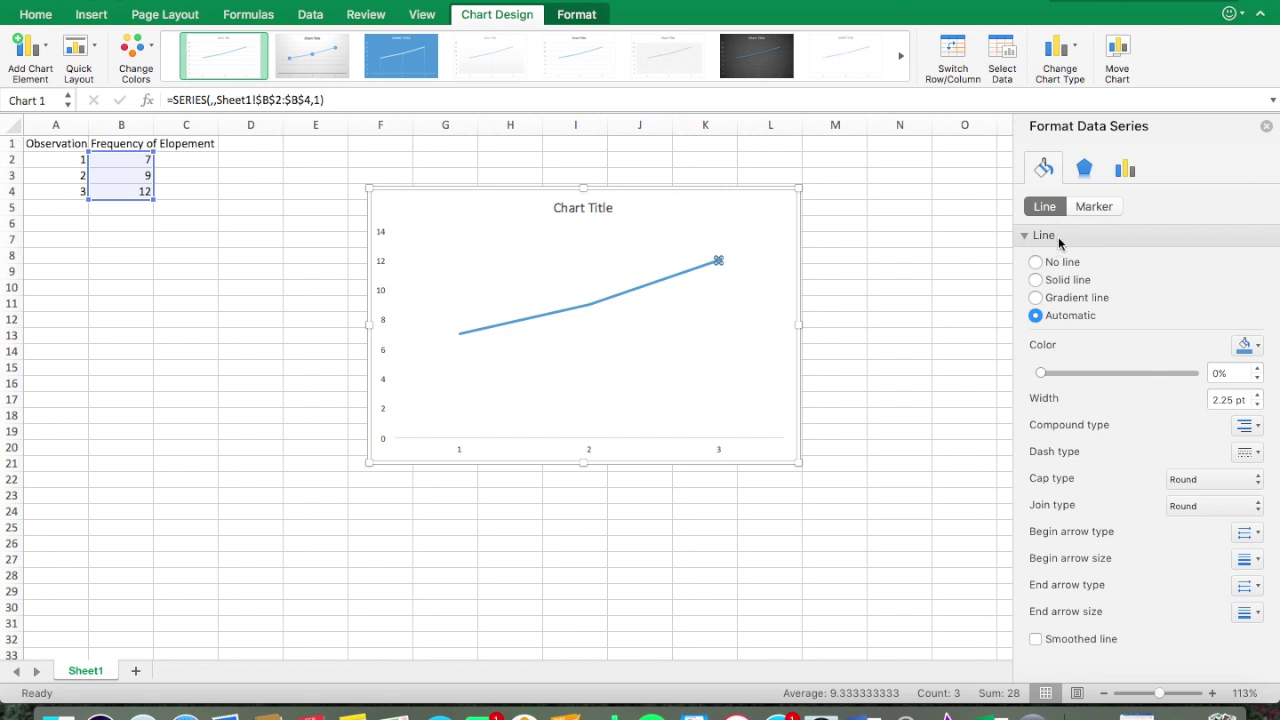
pyautogui.click(1252, 345)
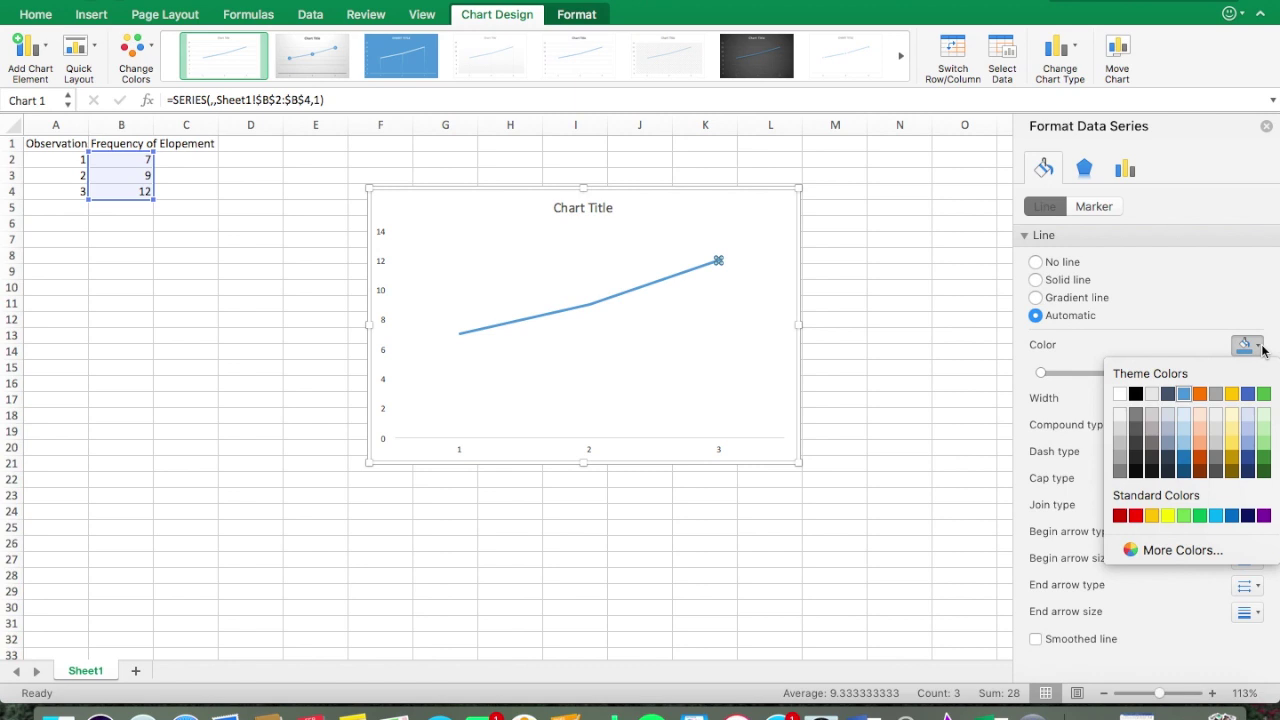
pyautogui.click(1135, 395)
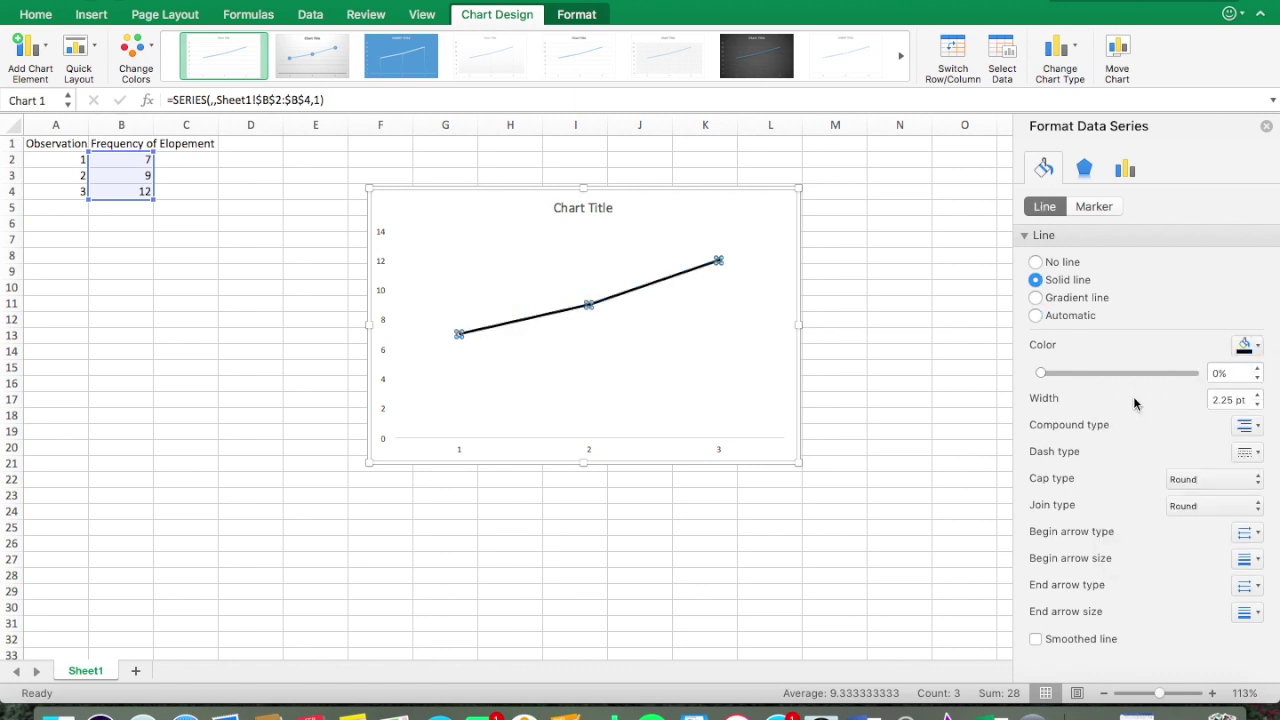
pyautogui.click(663, 309)
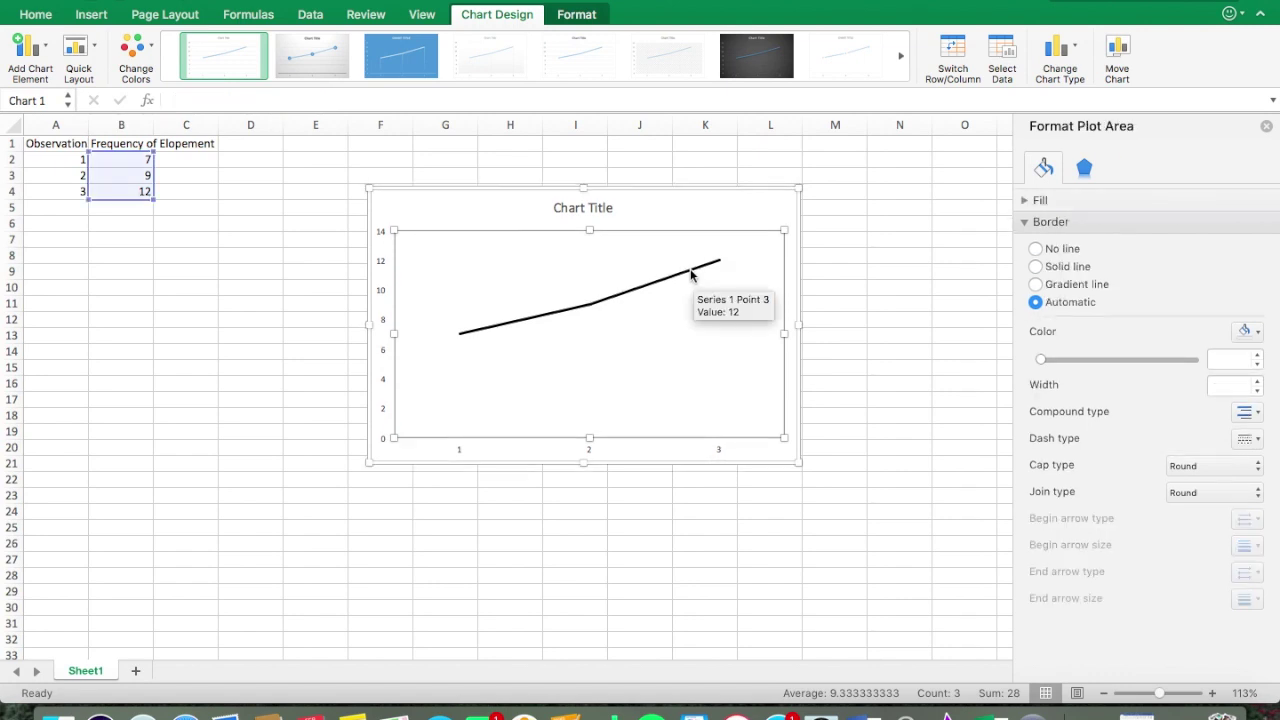
pyautogui.click(689, 270)
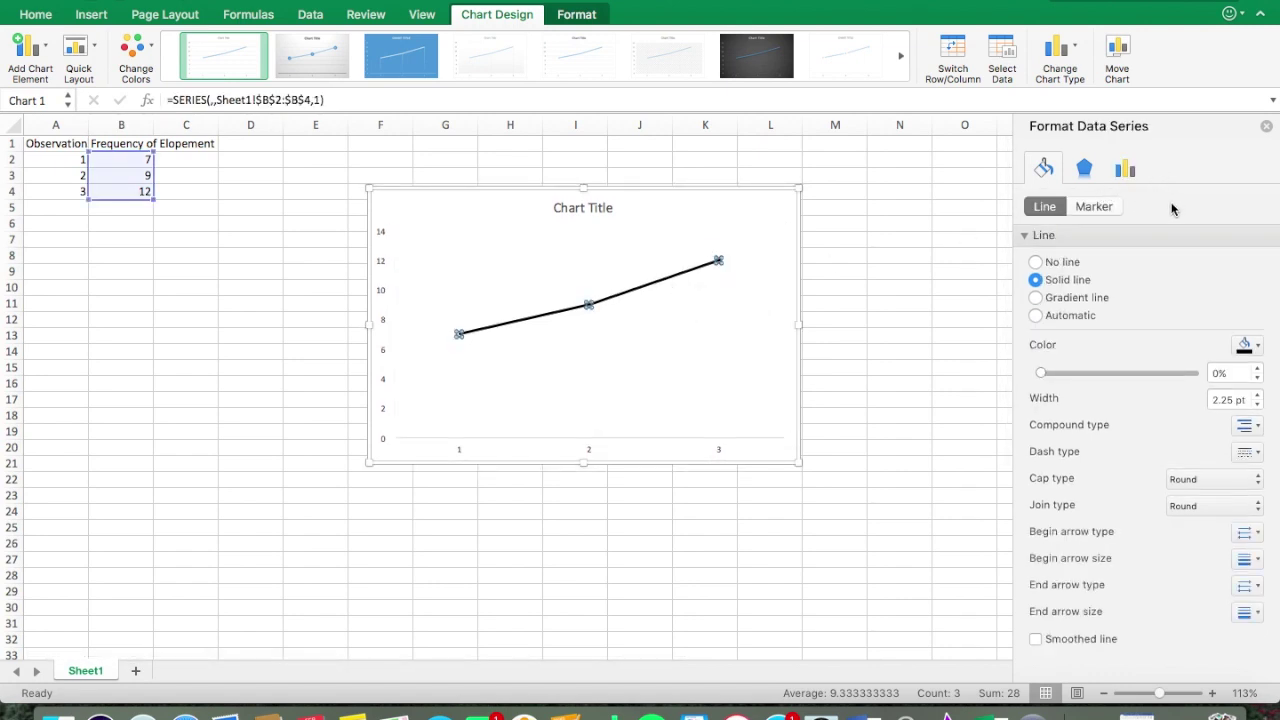
# Set both the marker border colour and marker fill colour to black
pyautogui.click(1096, 206)
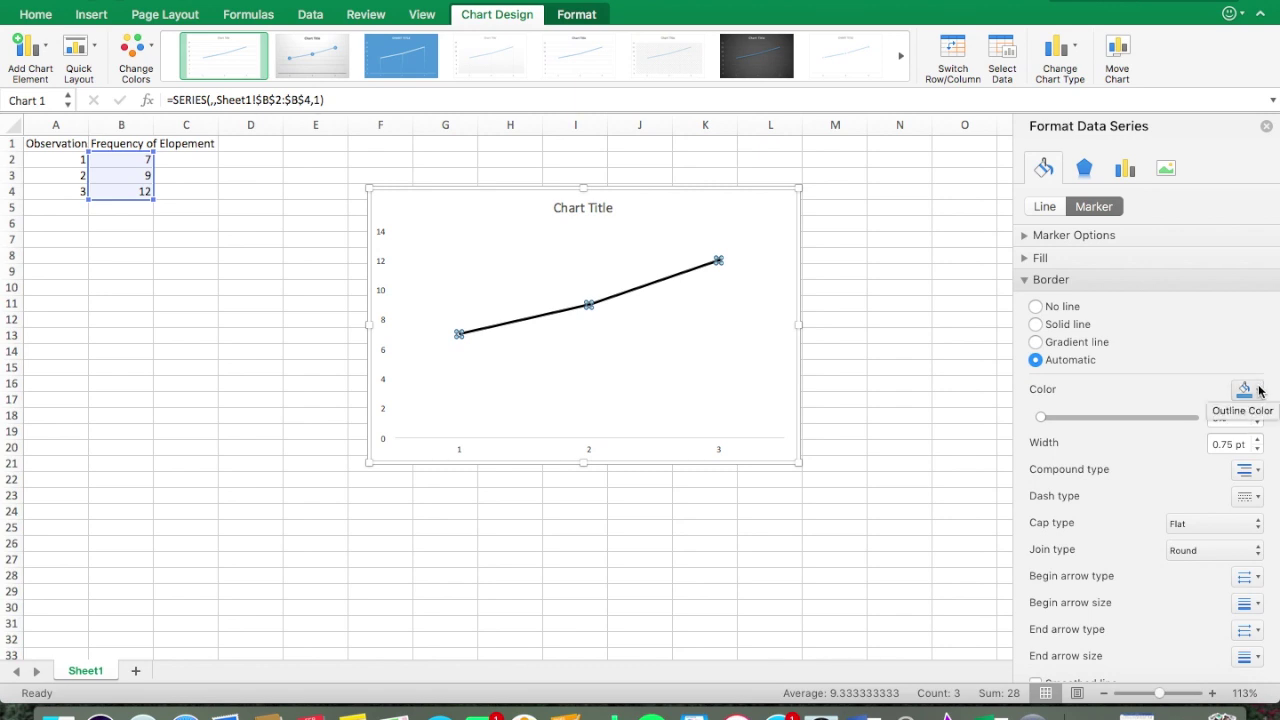
pyautogui.scroll(-2, 1257, 389)
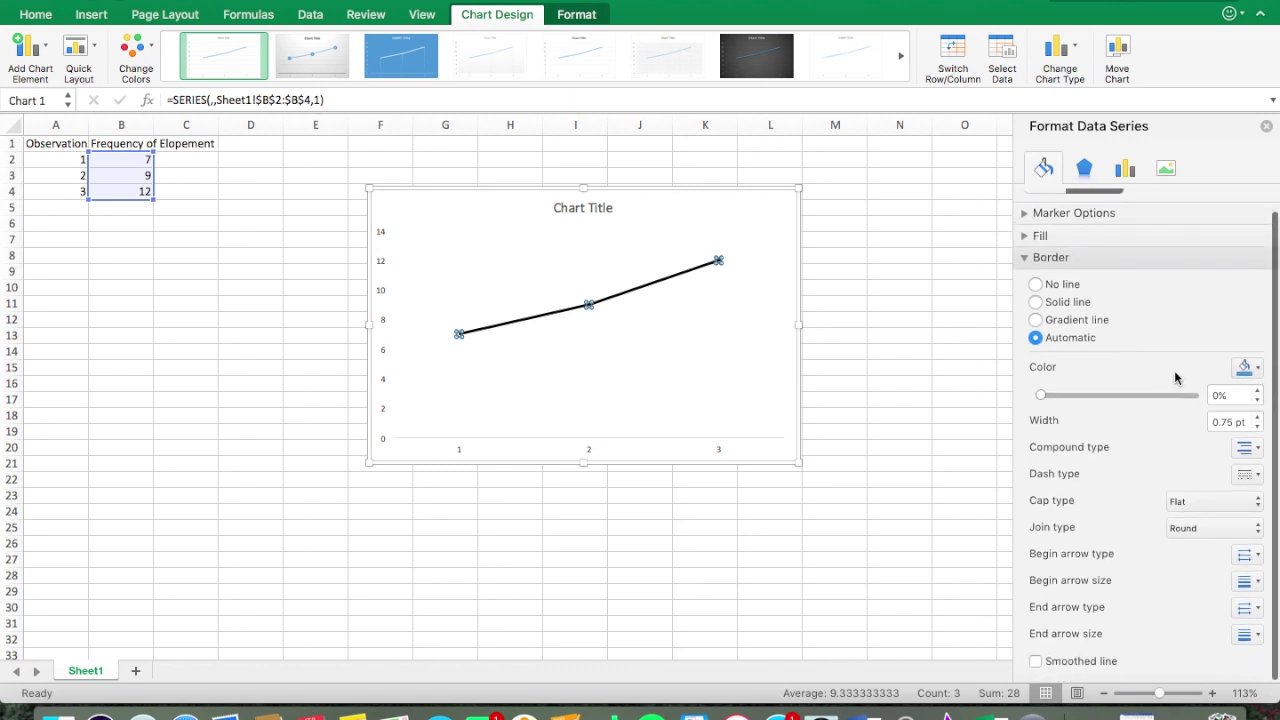
pyautogui.click(1246, 367)
pyautogui.click(1134, 418)
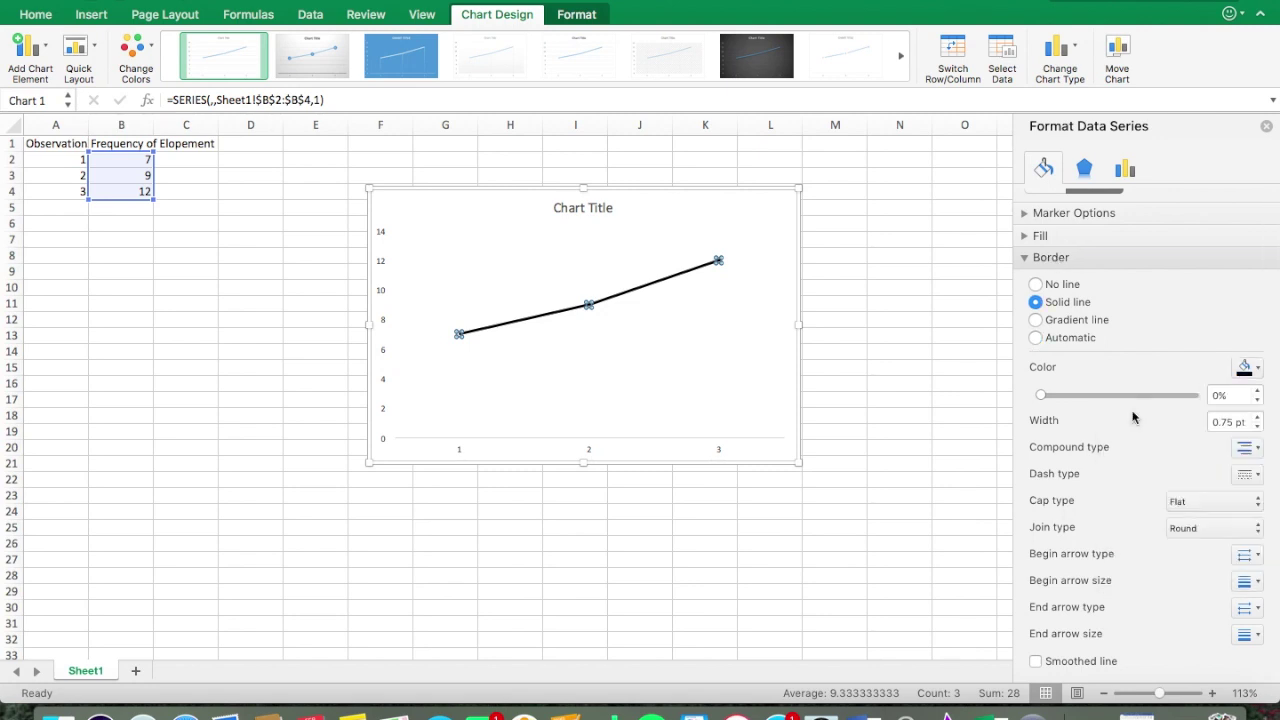
pyautogui.click(1041, 237)
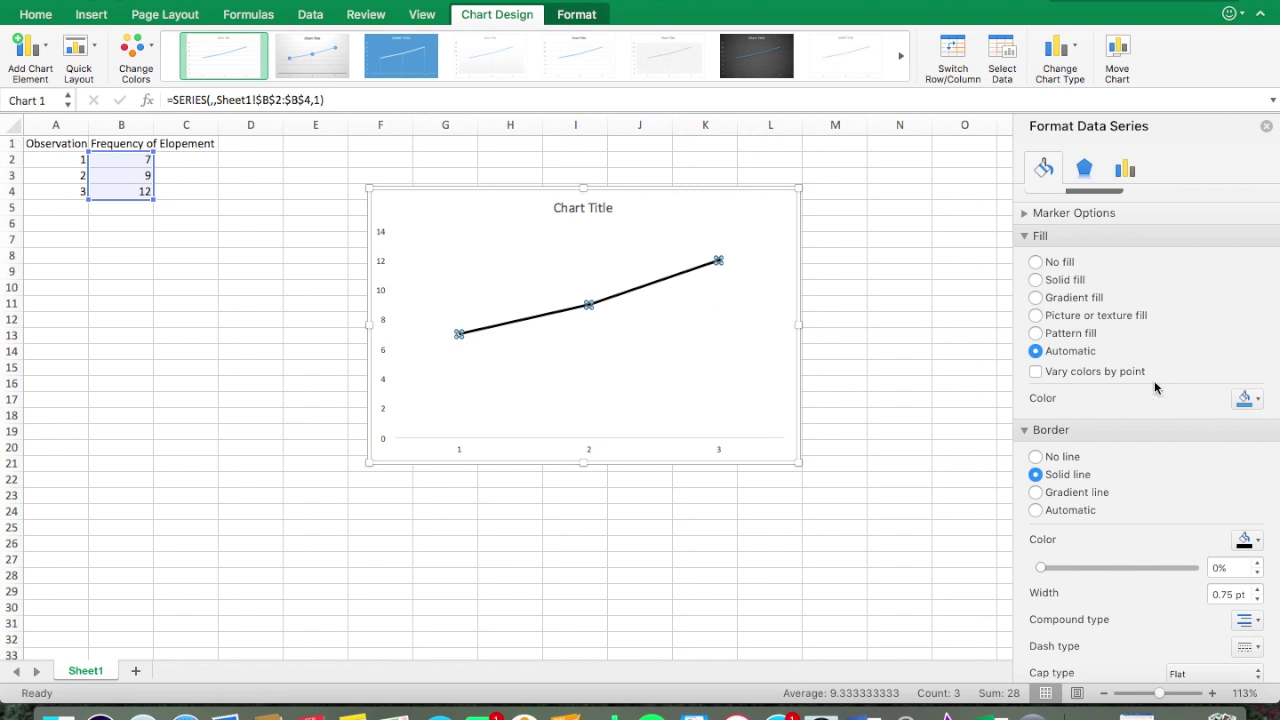
pyautogui.scroll(-3, 1155, 385)
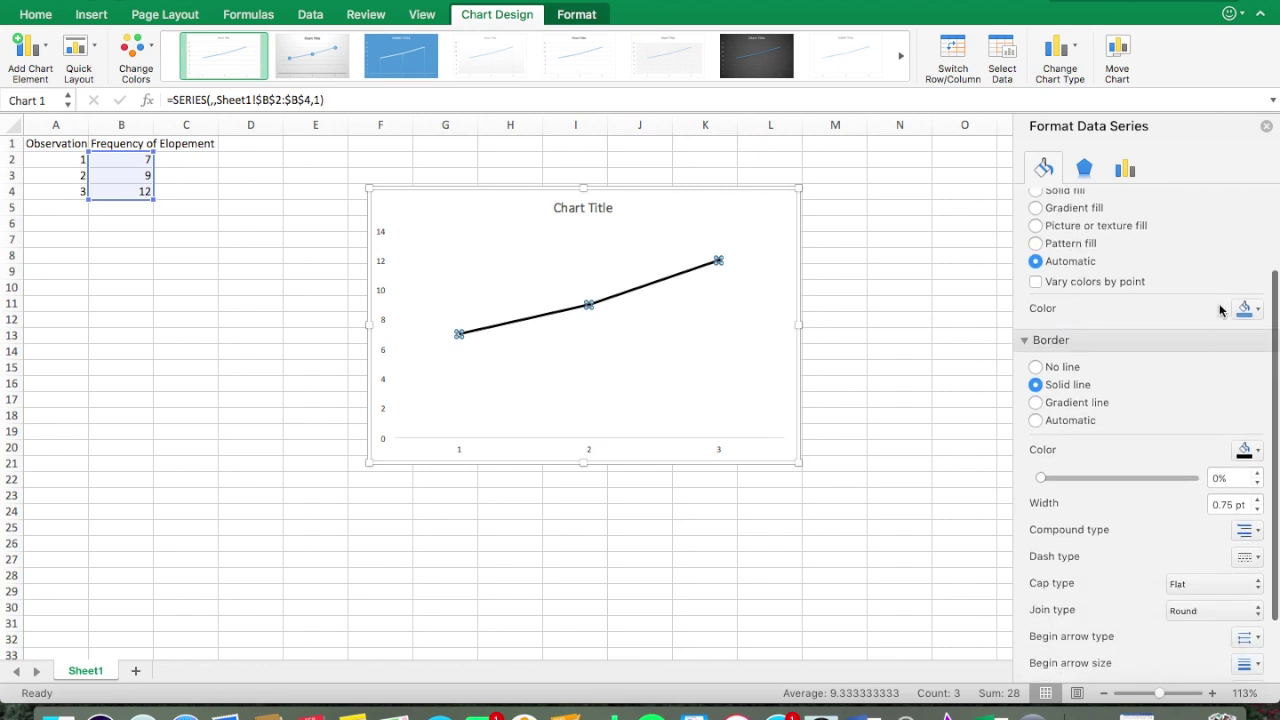
pyautogui.click(1250, 309)
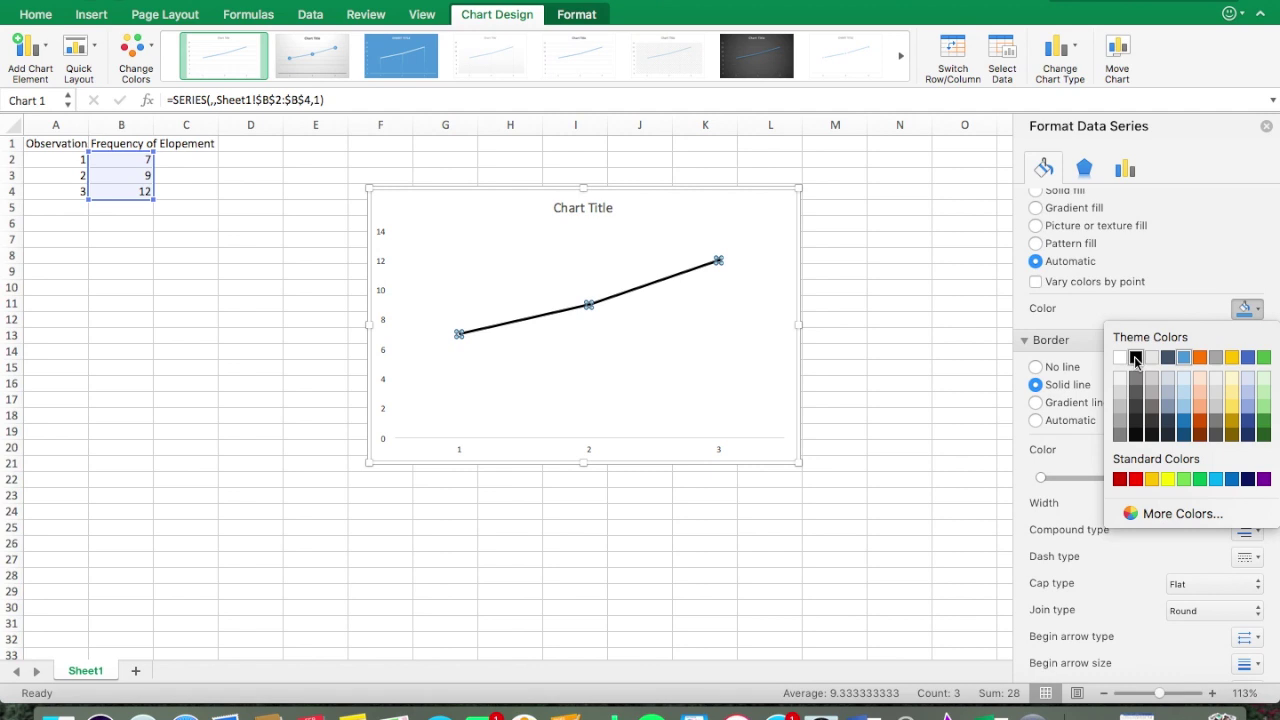
pyautogui.click(1136, 358)
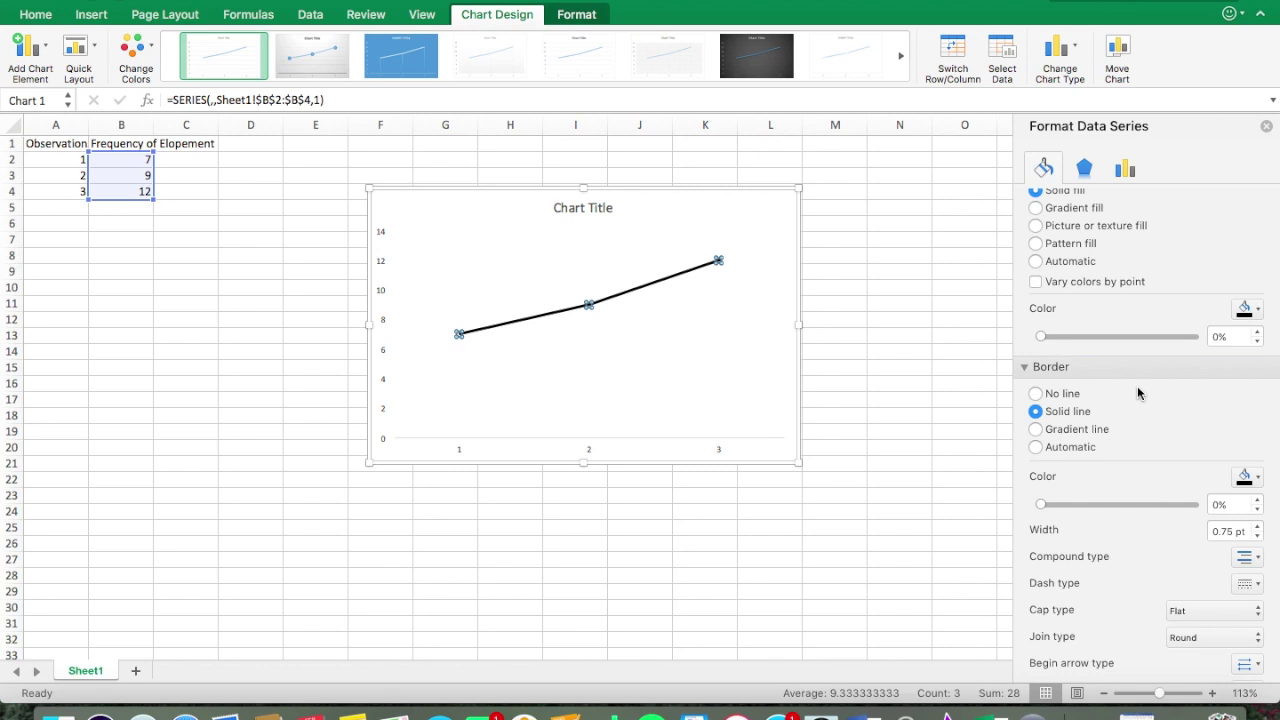
pyautogui.click(887, 371)
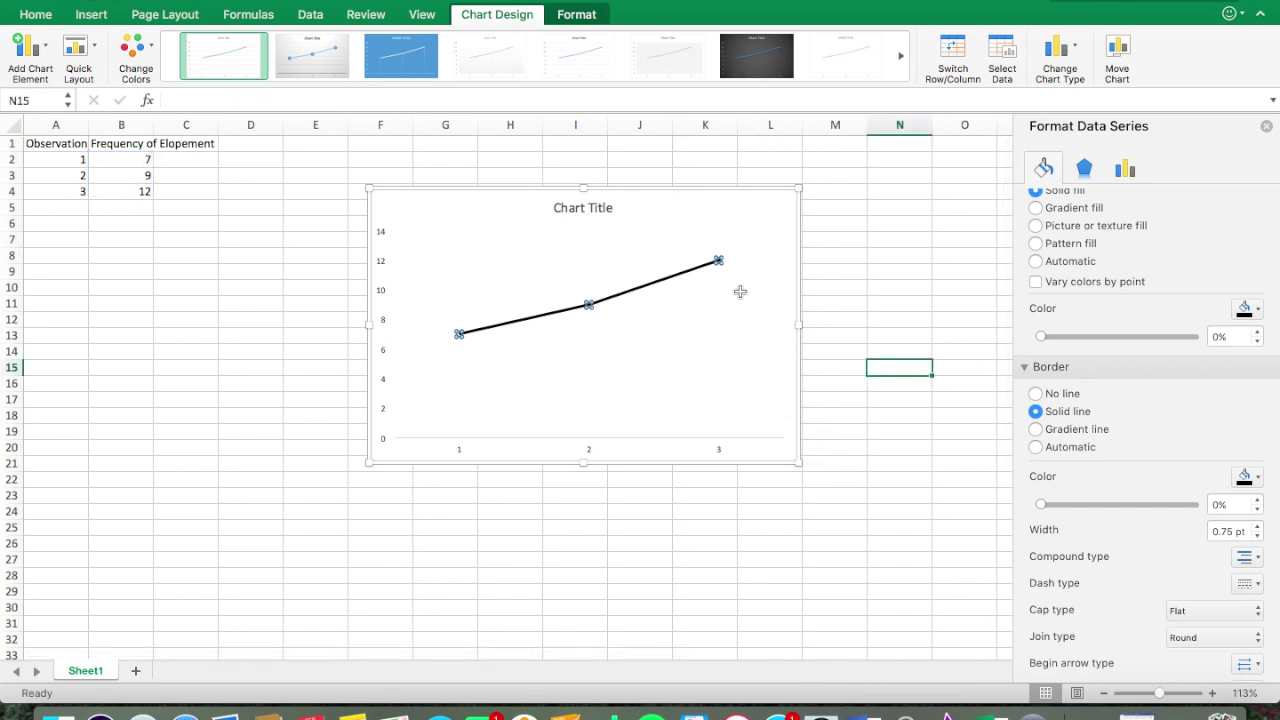
pyautogui.click(703, 266)
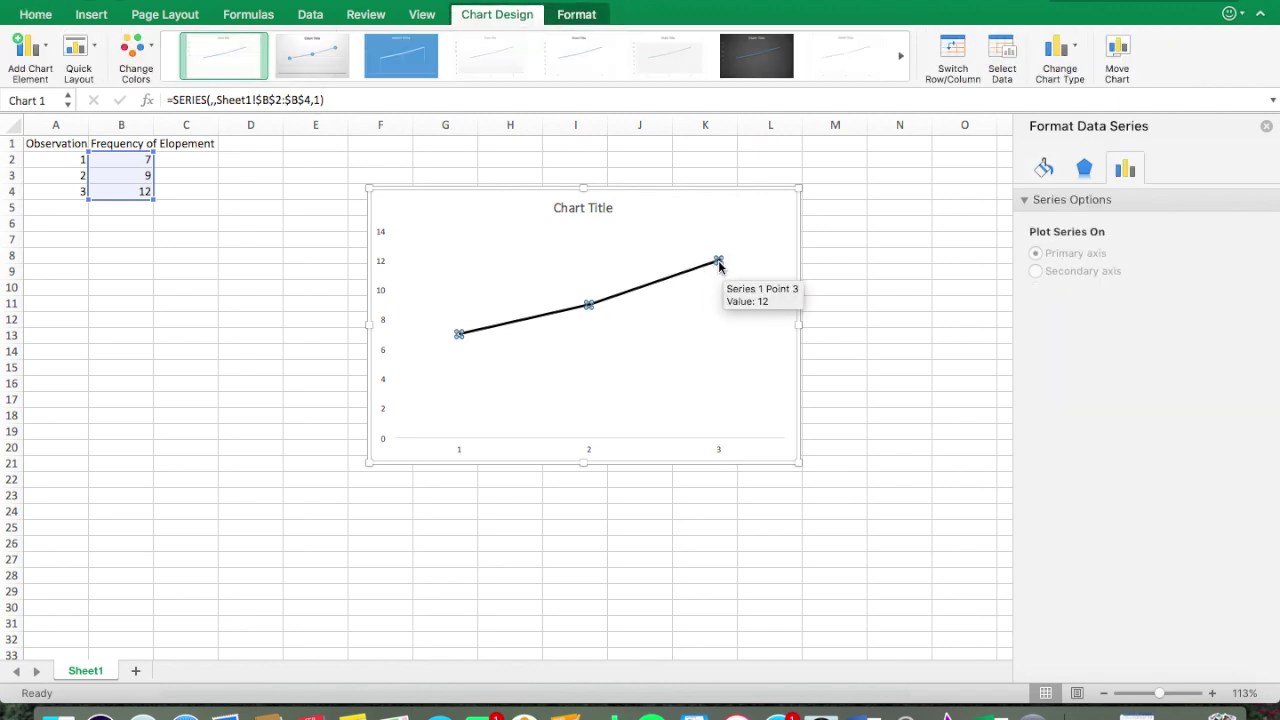
# Switch the series markers to the Built-in marker type
pyautogui.click(1046, 170)
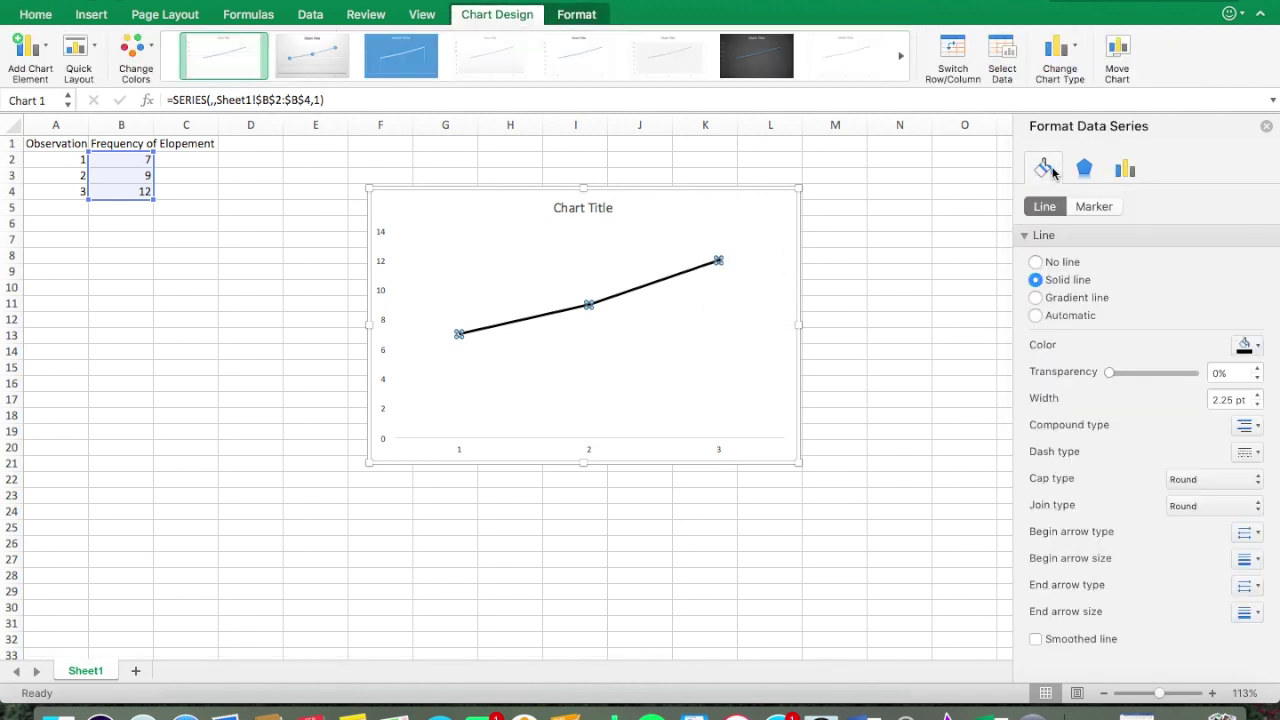
pyautogui.click(1094, 208)
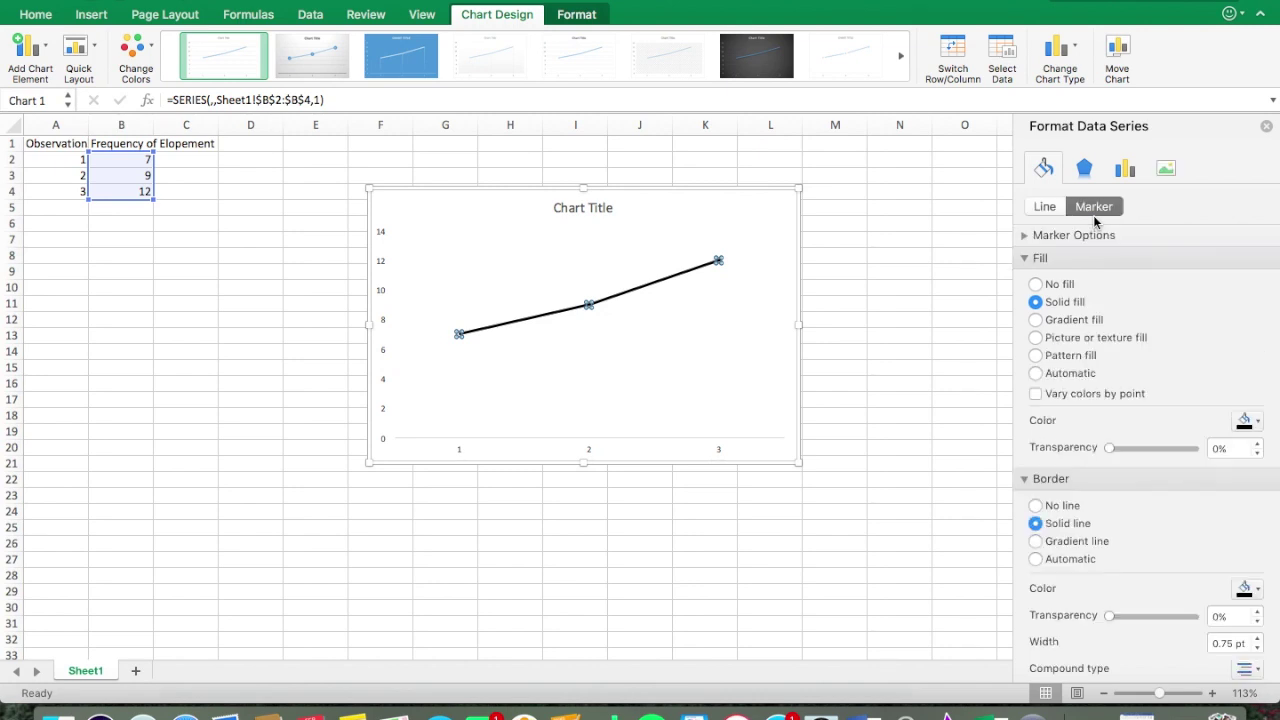
pyautogui.scroll(-5, 1137, 349)
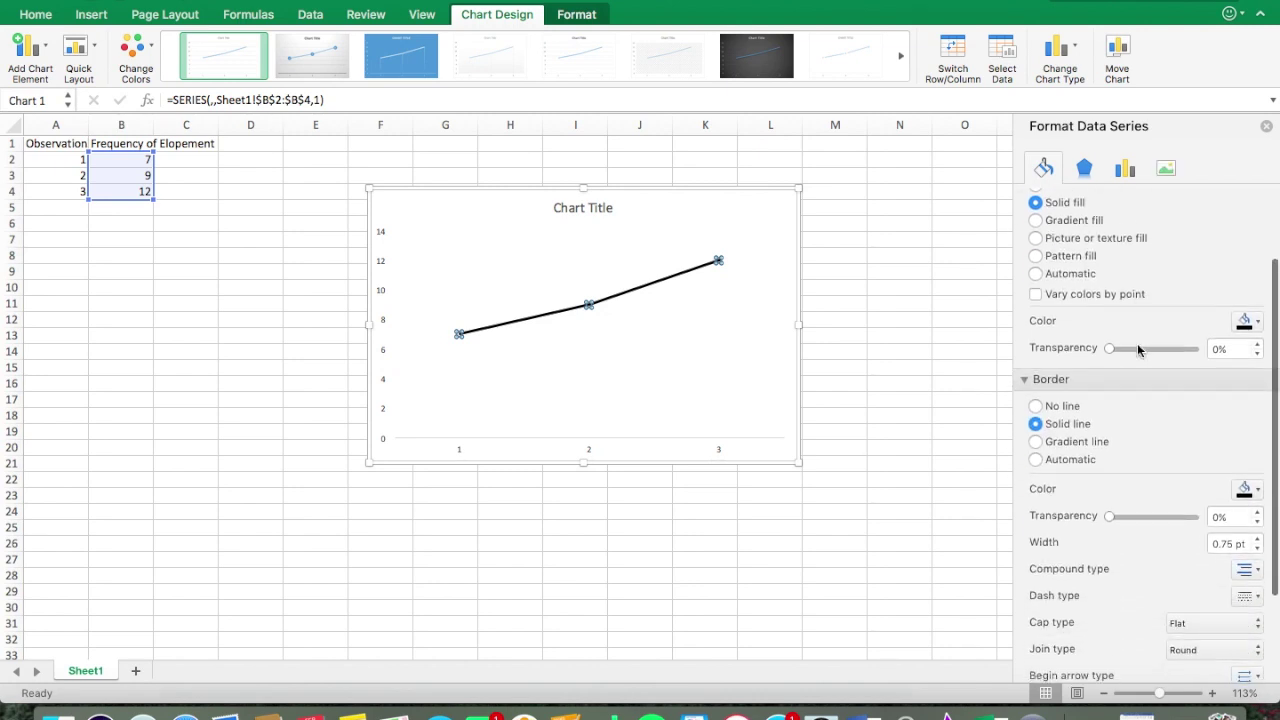
pyautogui.scroll(-2, 1137, 343)
pyautogui.scroll(3, 1137, 343)
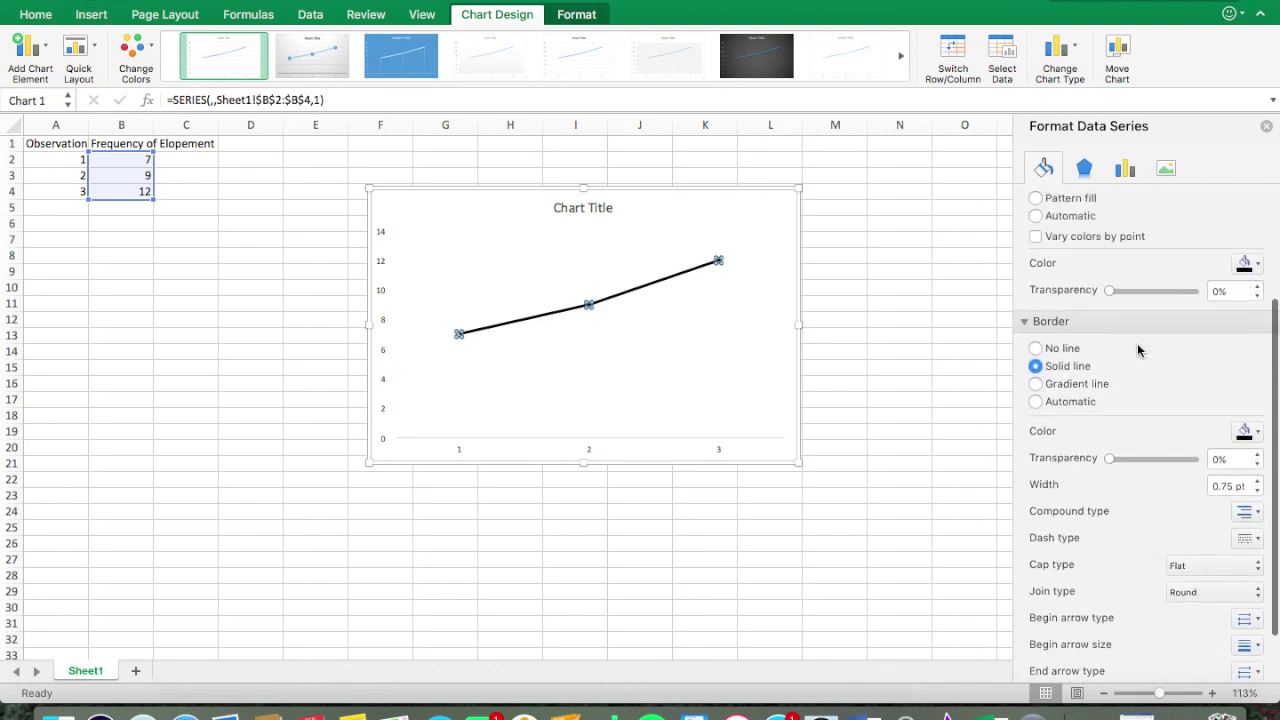
pyautogui.scroll(2, 1137, 349)
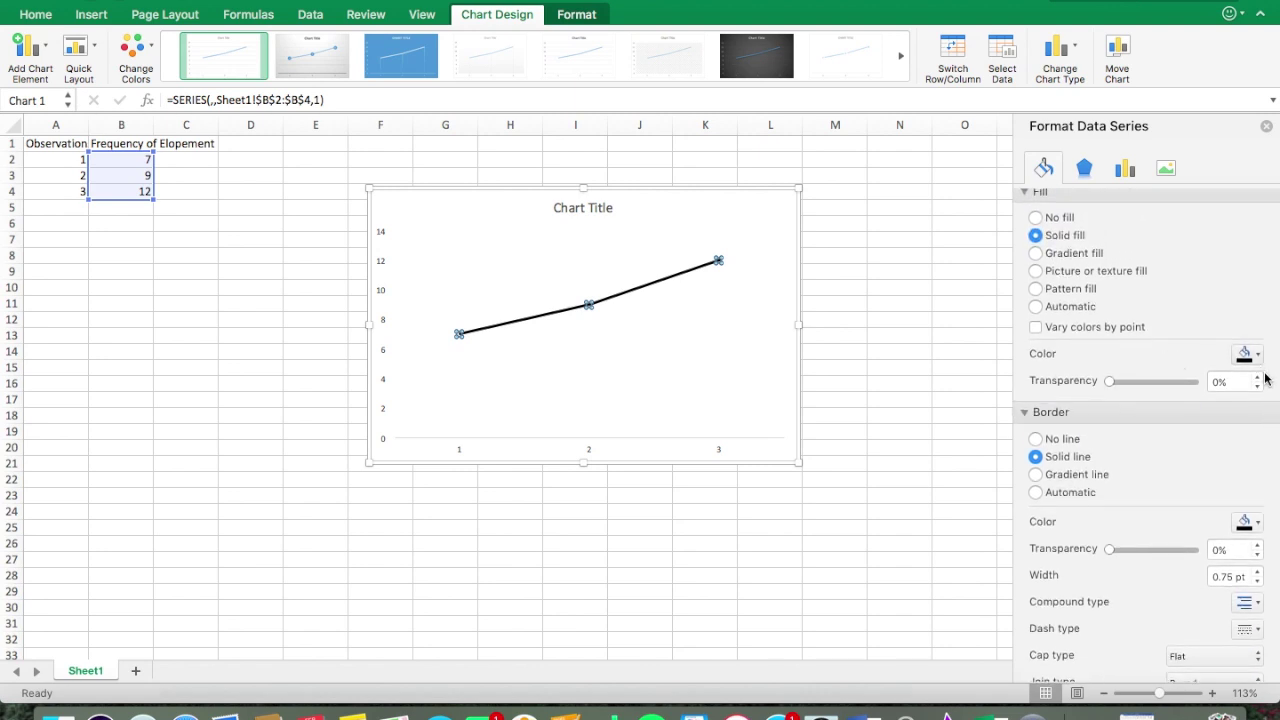
pyautogui.scroll(5, 1264, 378)
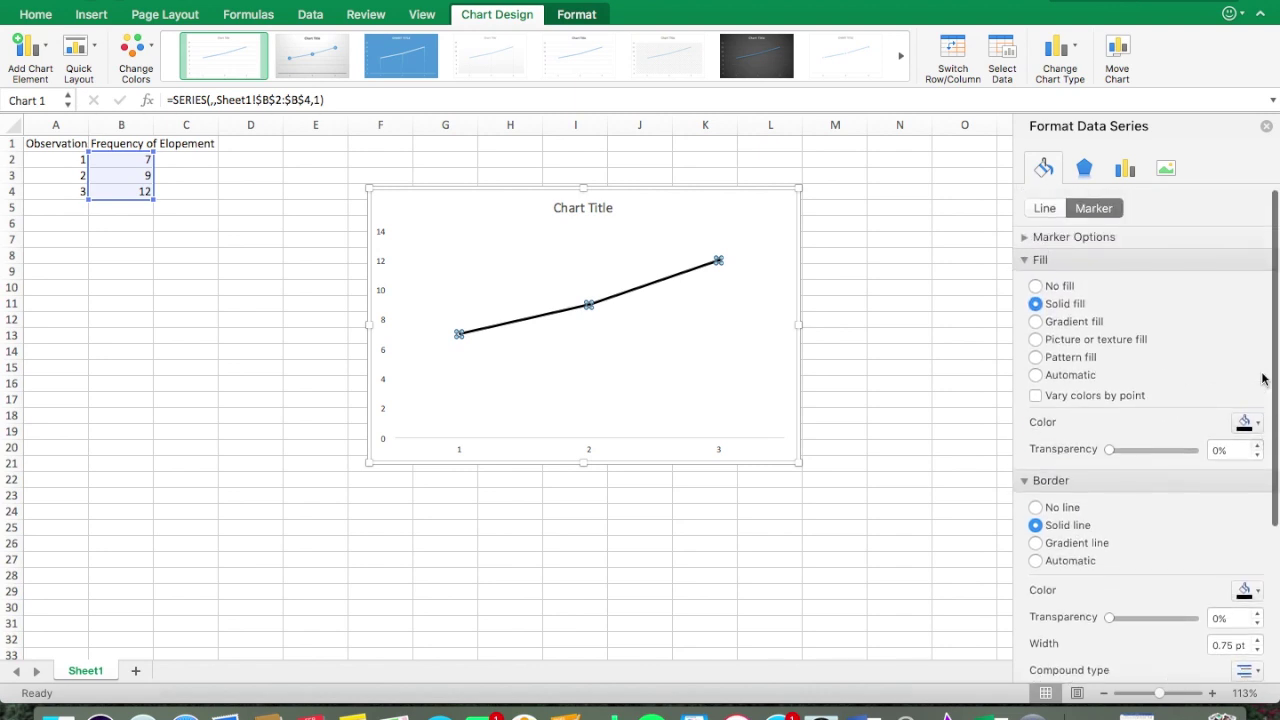
pyautogui.click(1027, 236)
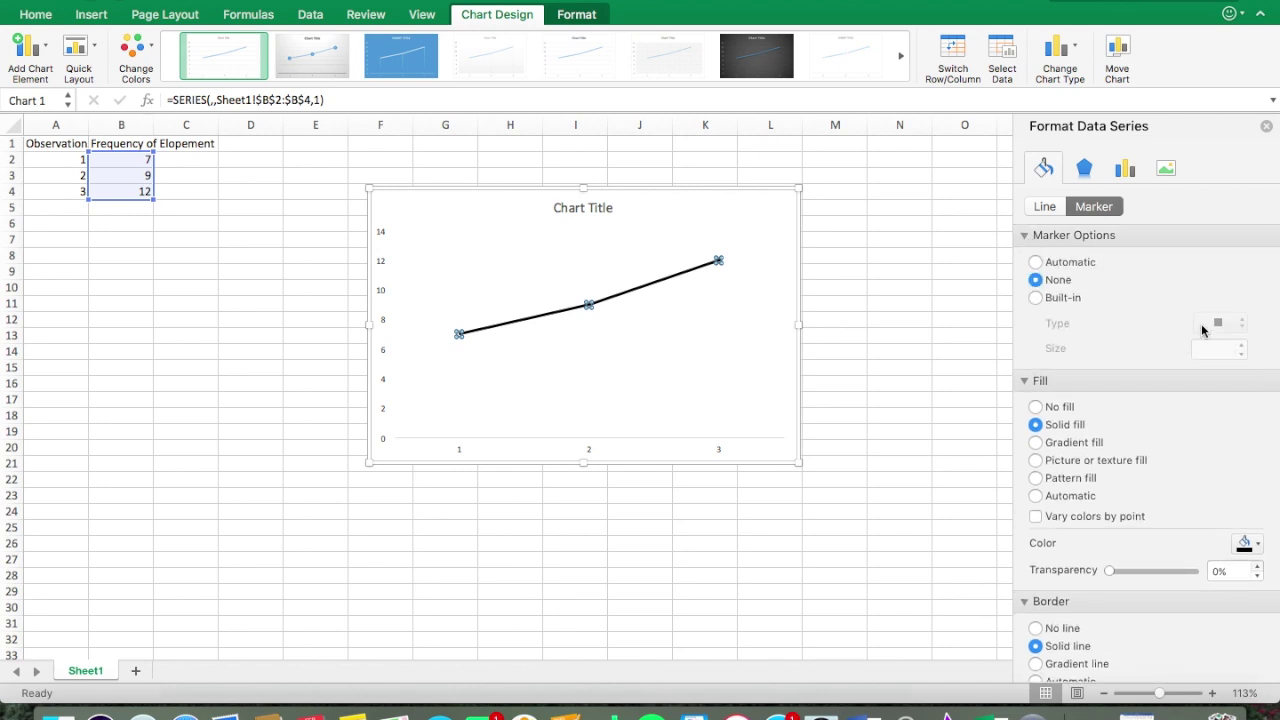
pyautogui.click(1035, 298)
# Set the built-in marker size to 8
pyautogui.click(1241, 345)
pyautogui.click(1241, 345)
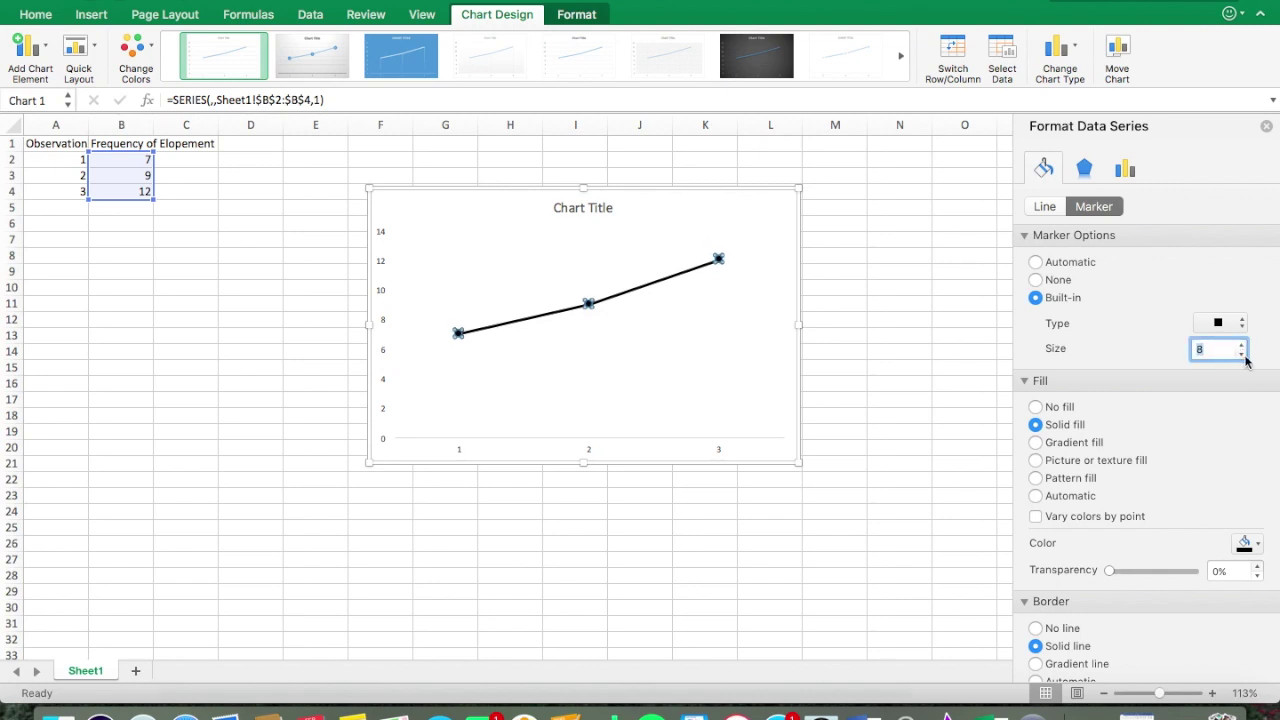
pyautogui.click(1242, 354)
pyautogui.click(1242, 346)
pyautogui.click(1242, 355)
pyautogui.click(1243, 345)
pyautogui.click(1243, 345)
pyautogui.click(1242, 355)
pyautogui.click(895, 303)
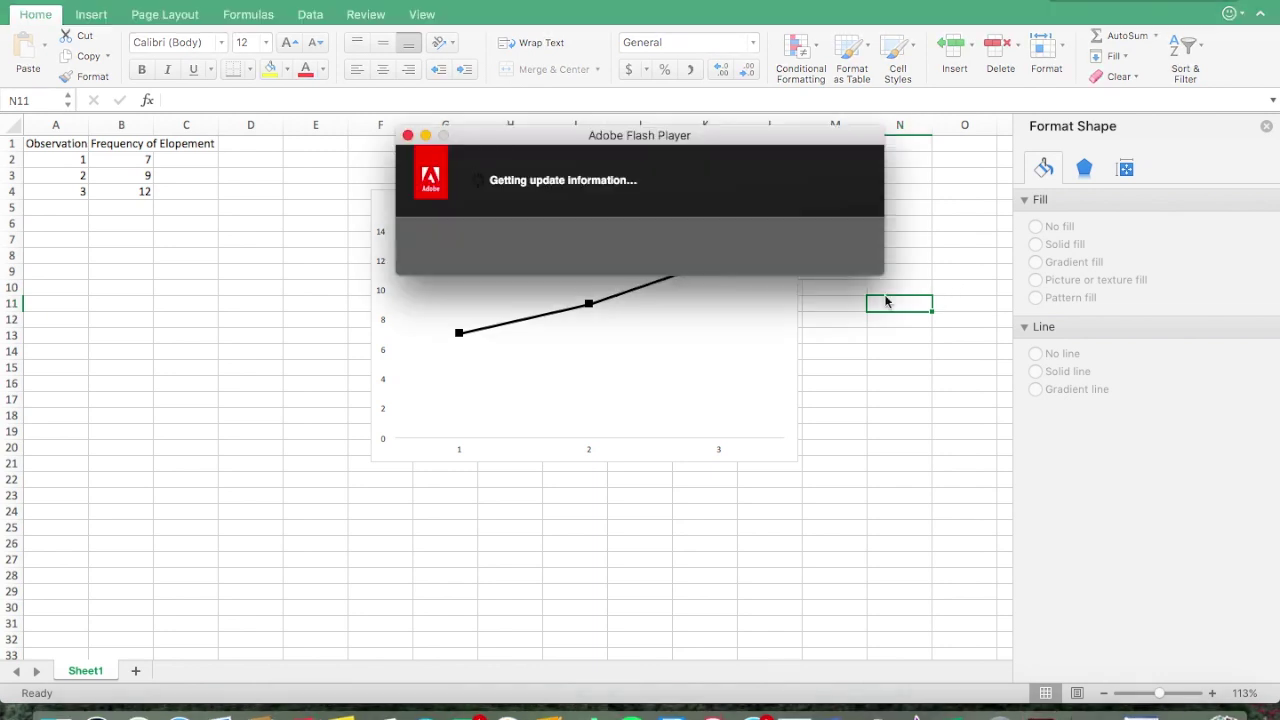
# Change the built-in marker shape from square to a filled circle
pyautogui.click(408, 136)
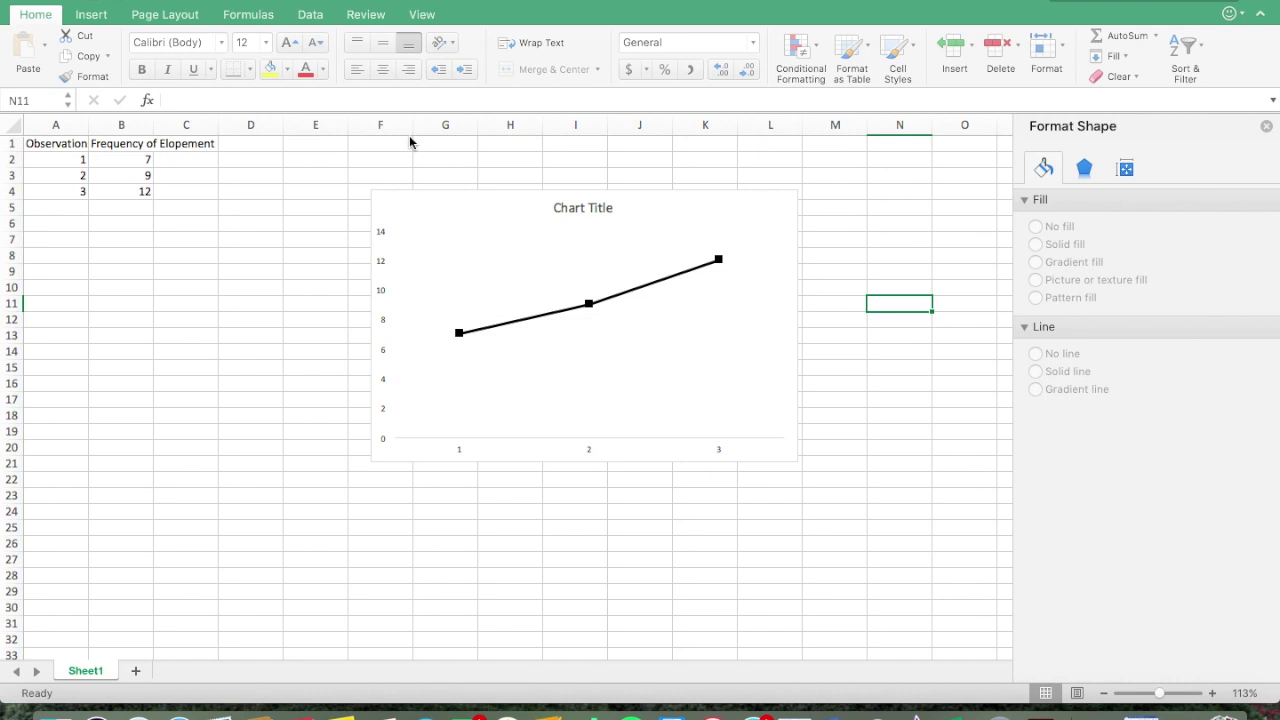
pyautogui.click(718, 262)
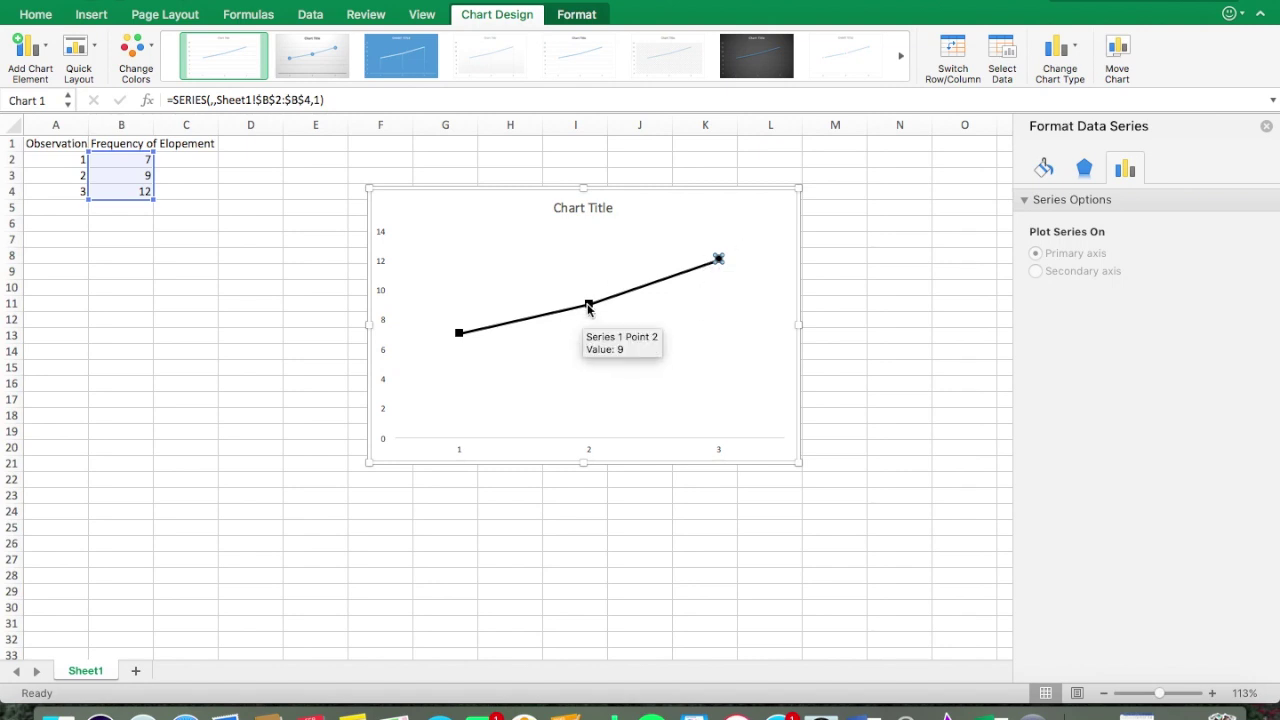
pyautogui.click(872, 304)
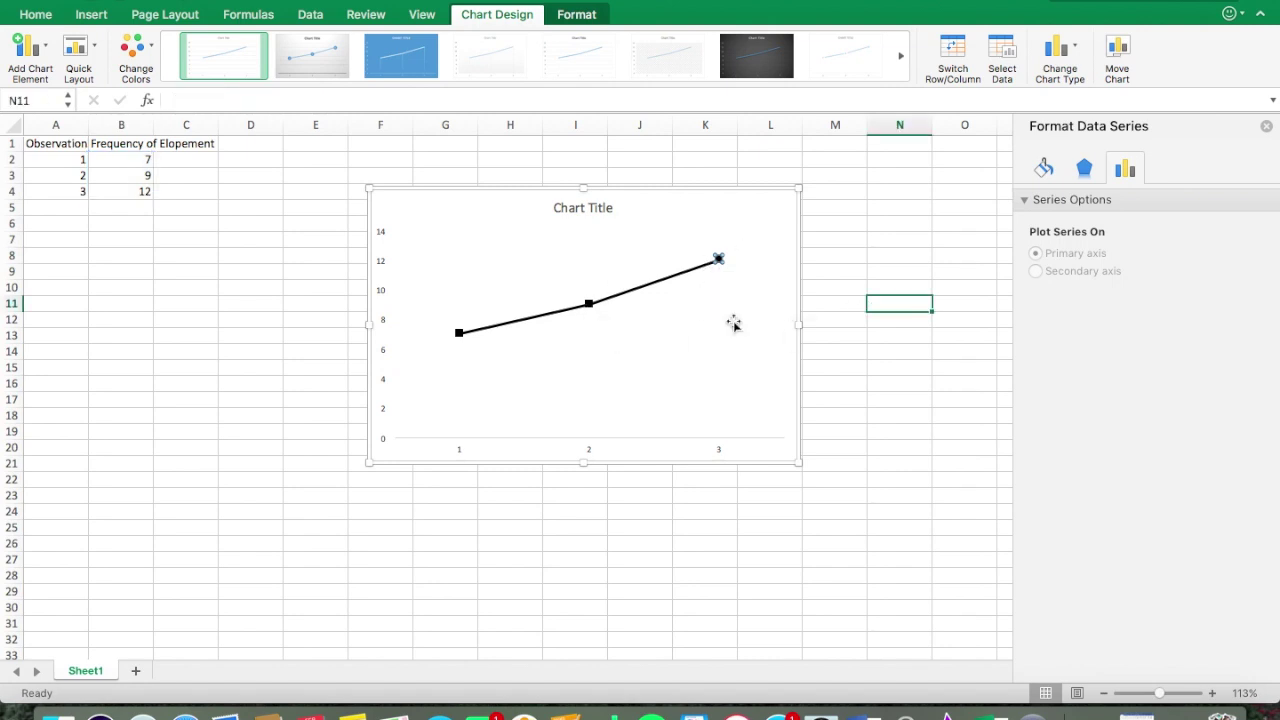
pyautogui.click(589, 305)
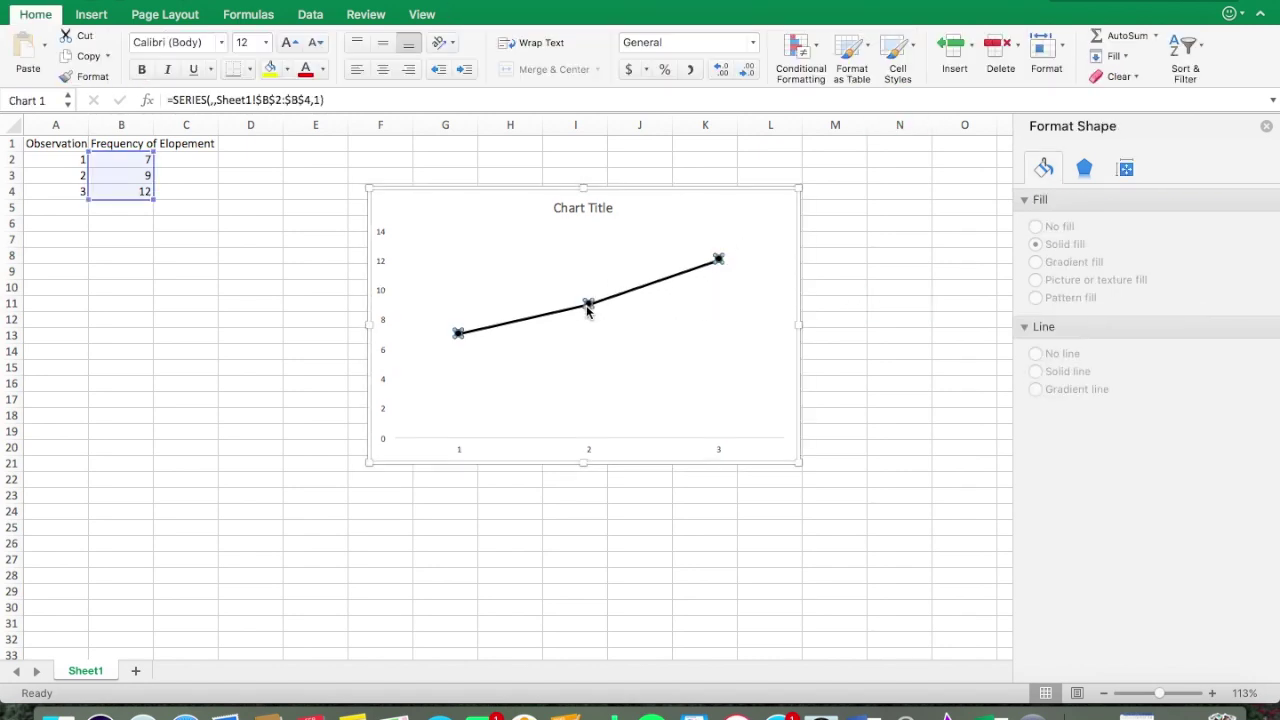
pyautogui.click(1045, 166)
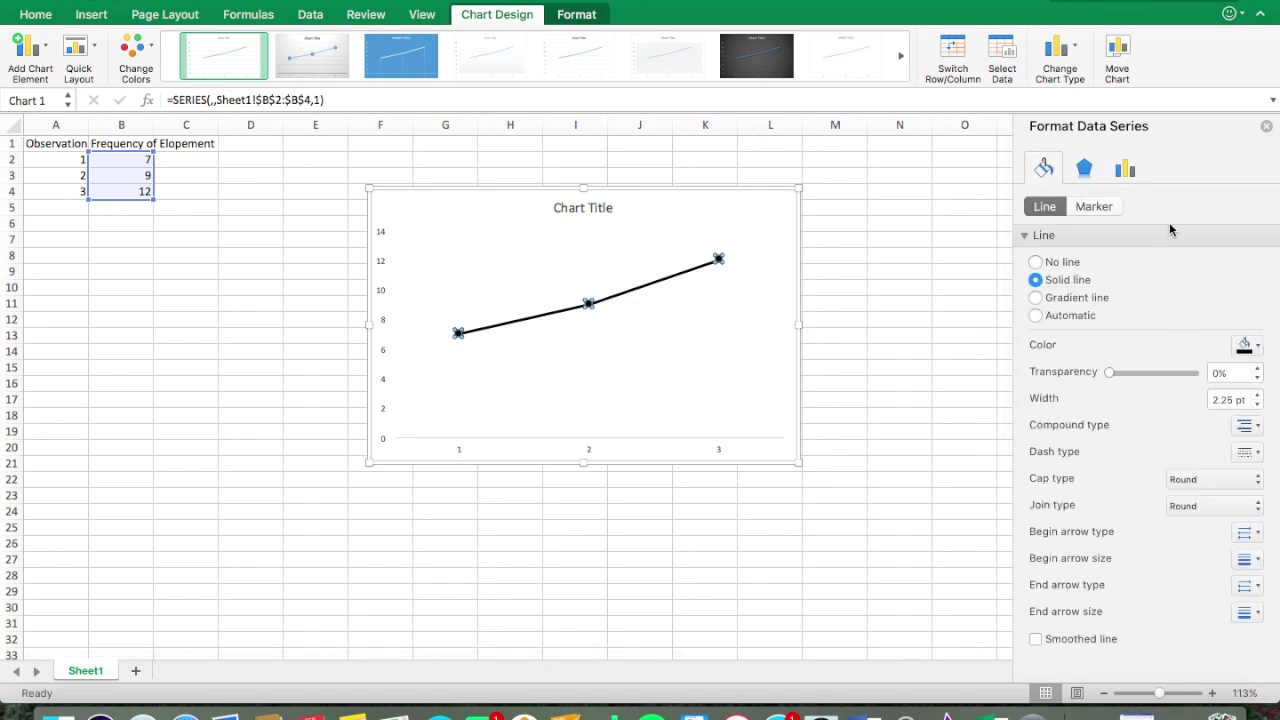
pyautogui.click(1101, 207)
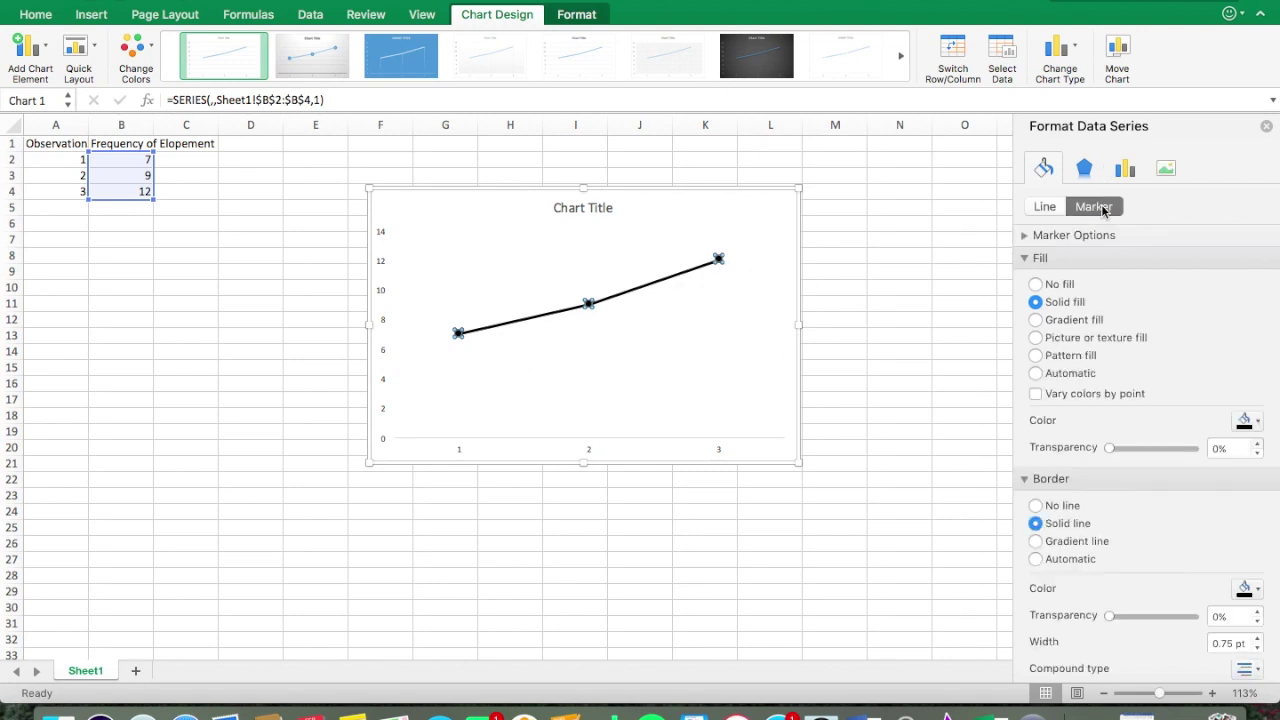
pyautogui.click(1028, 235)
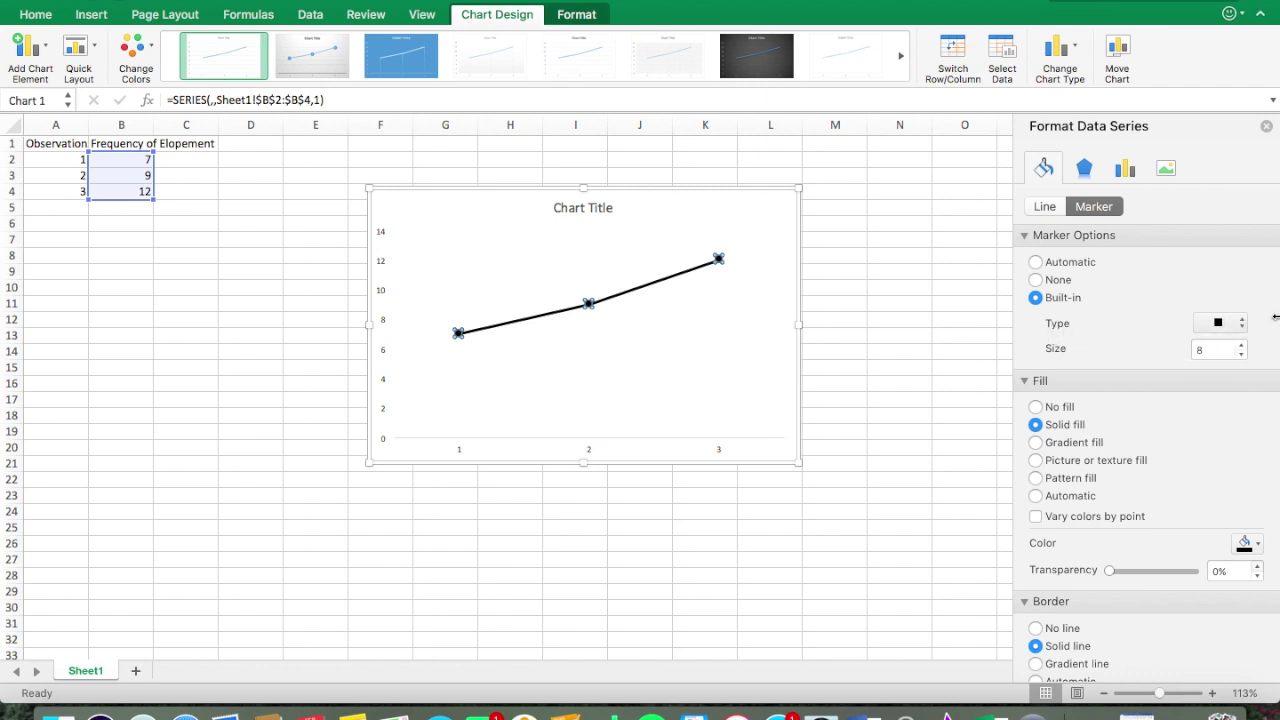
pyautogui.click(1240, 325)
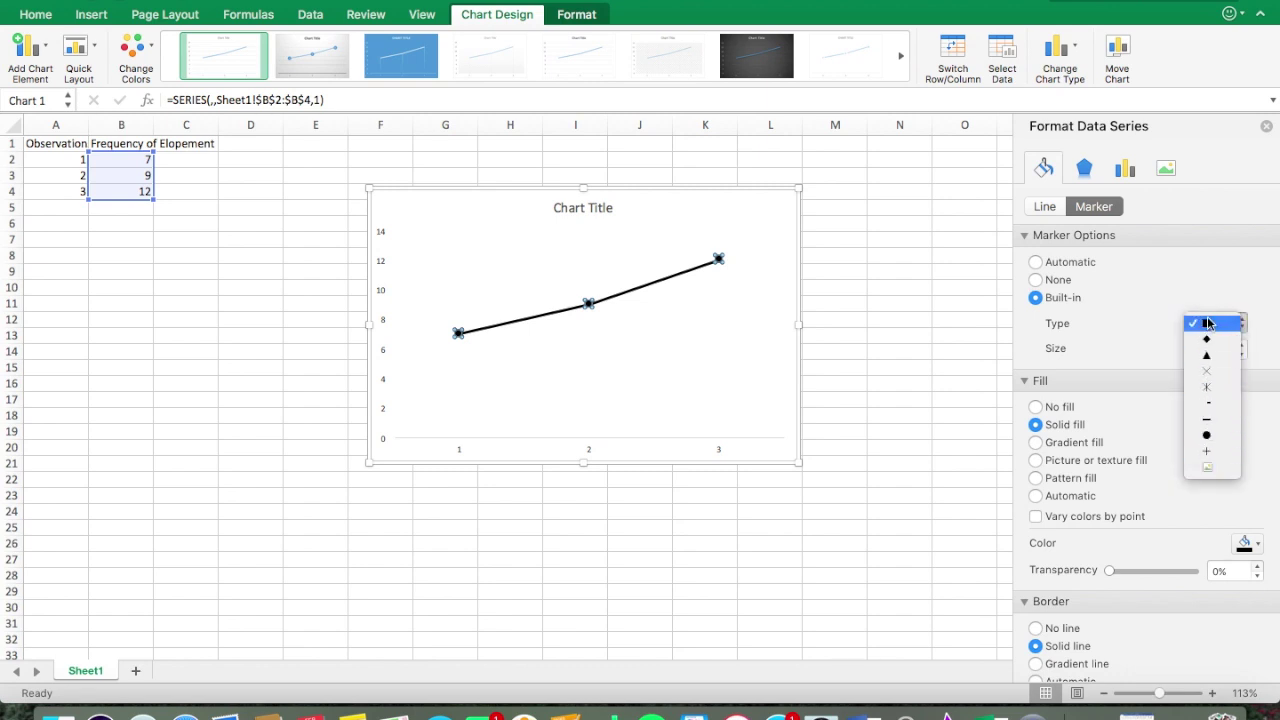
pyautogui.click(1212, 436)
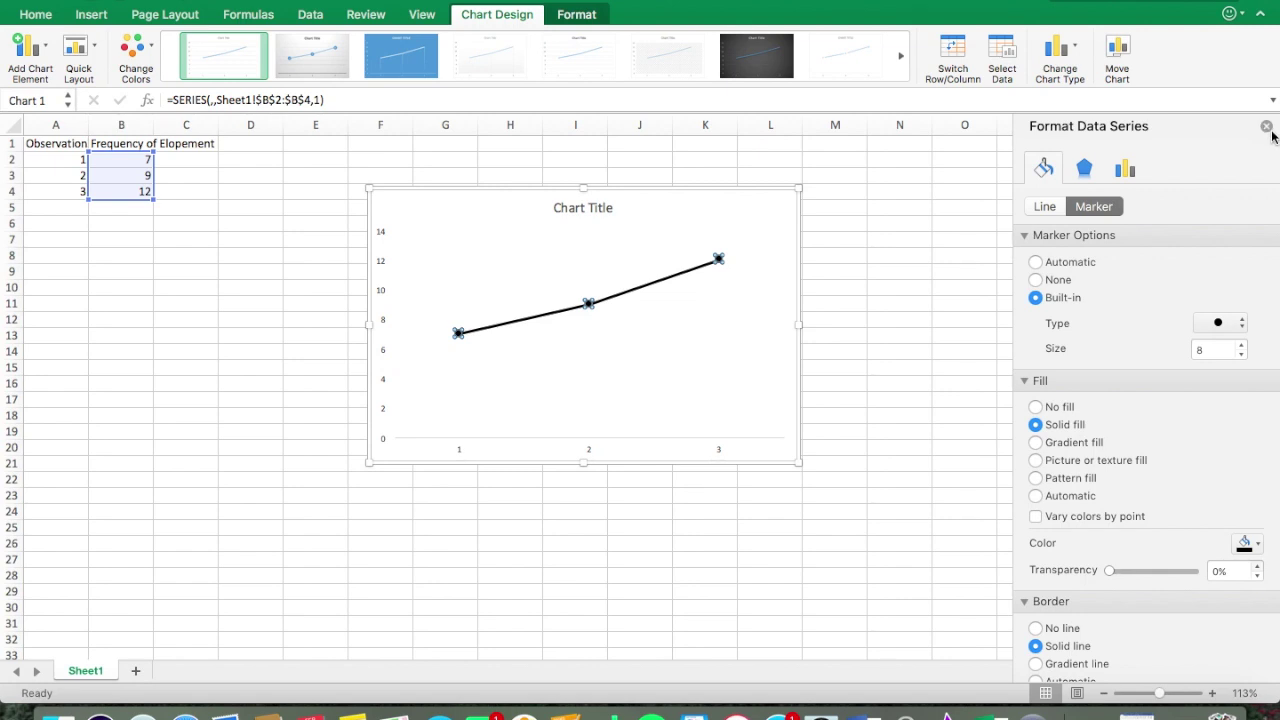
pyautogui.click(870, 302)
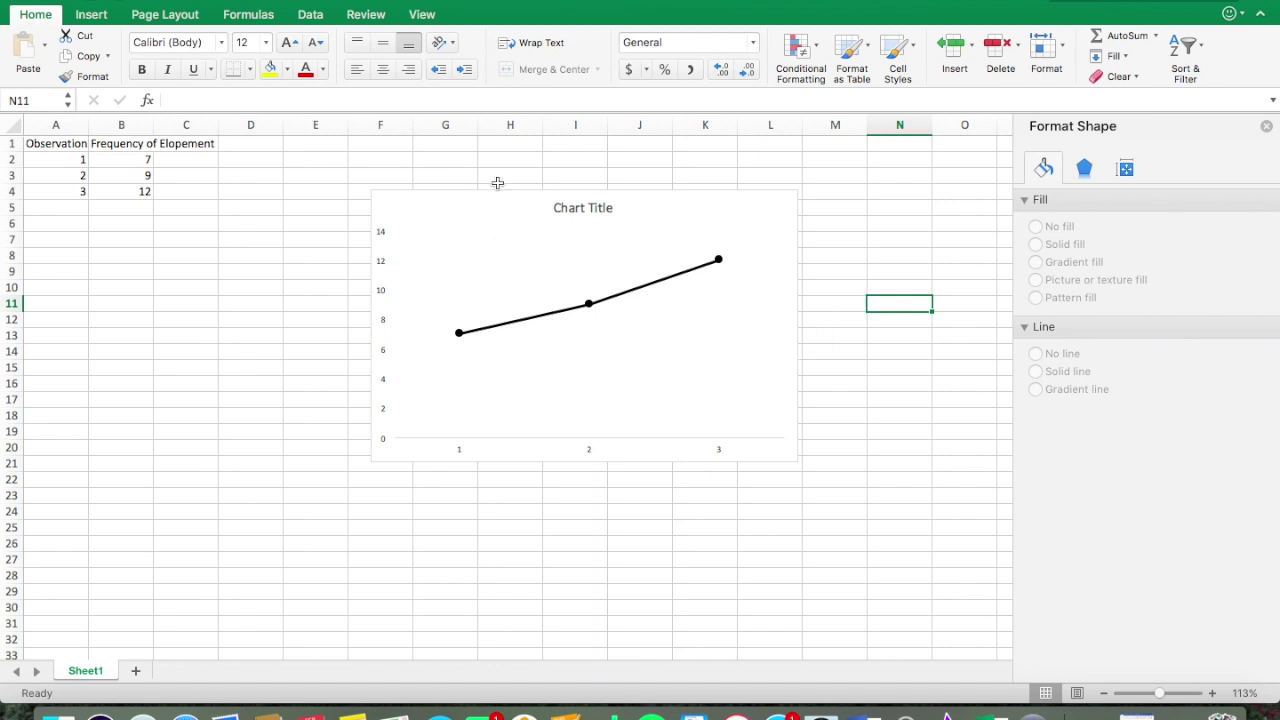
# Replace the Chart Title placeholder with 'Frequency of Elopement'
pyautogui.click(584, 212)
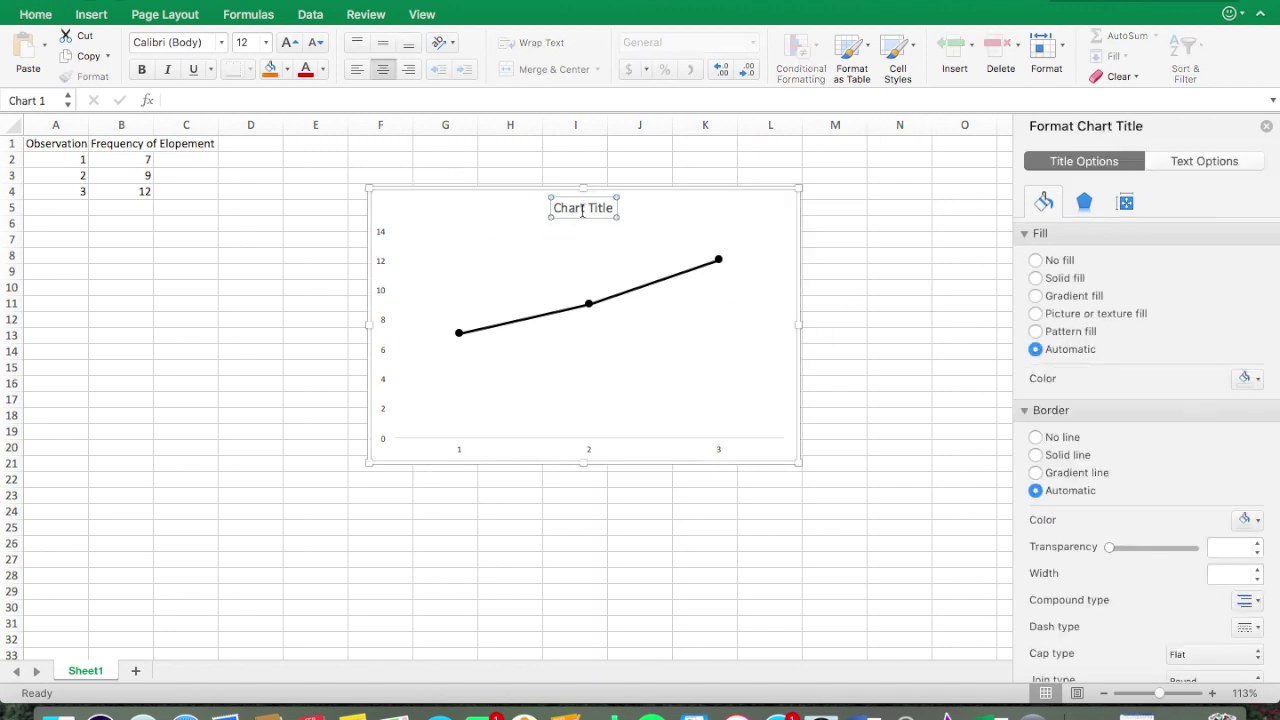
pyautogui.doubleClick(582, 209)
pyautogui.tripleClick(582, 210)
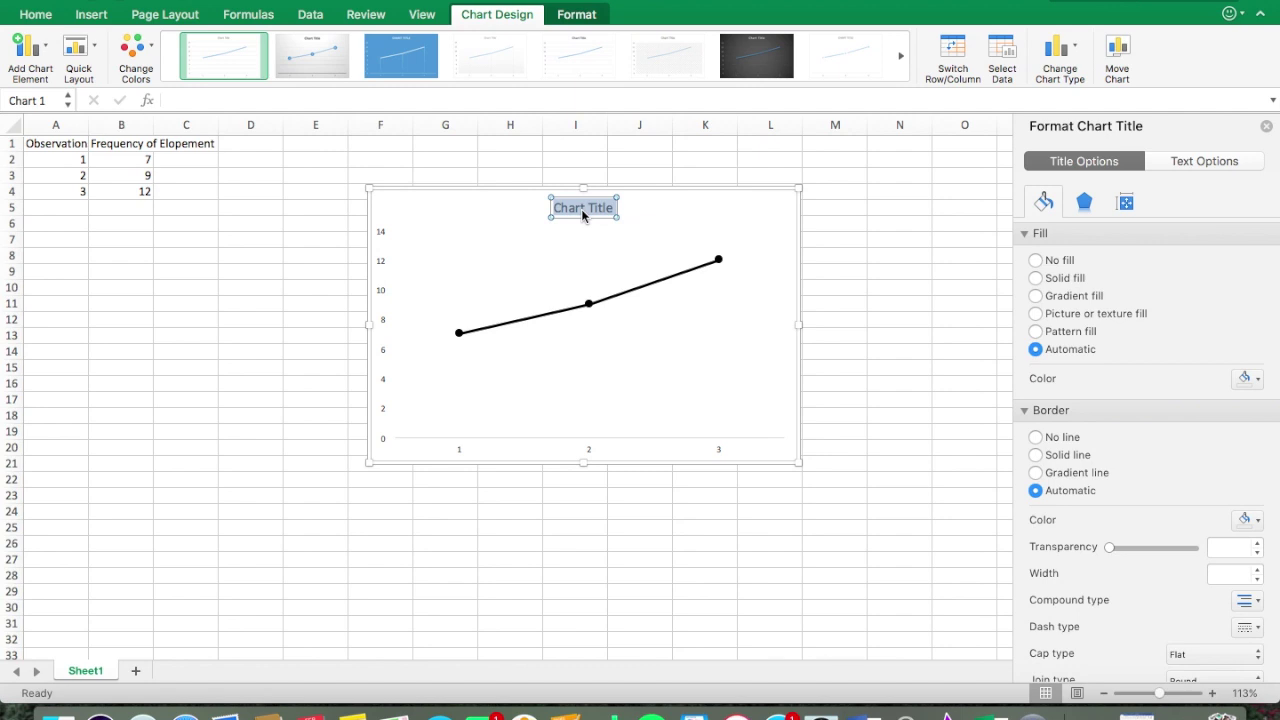
pyautogui.write('Frequency of Elopement')
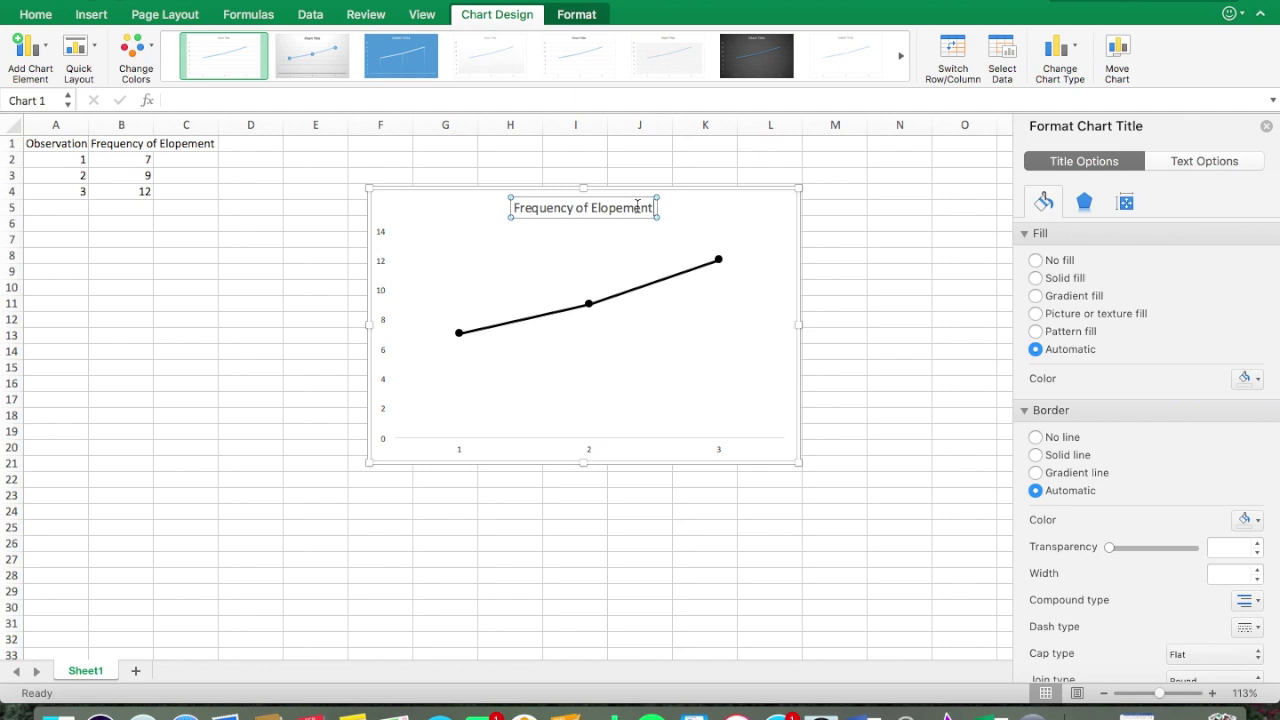
pyautogui.click(944, 273)
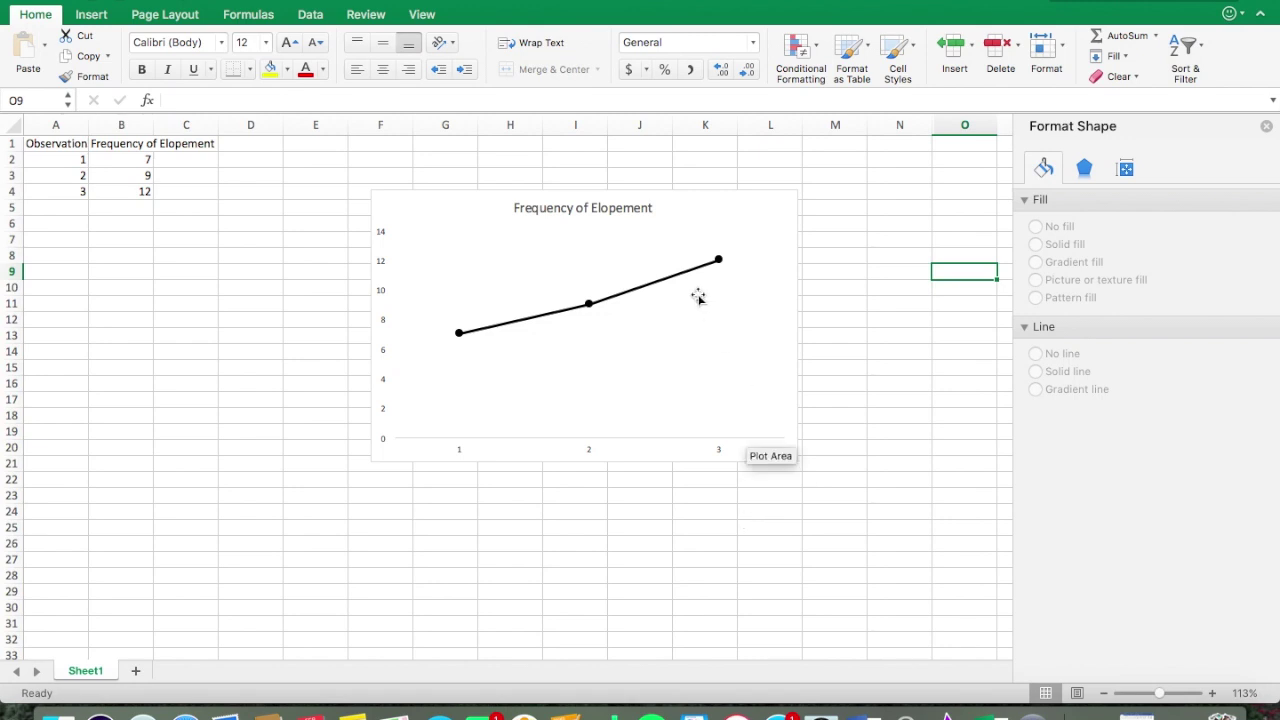
# Enlarge the chart by dragging its lower-right corner
pyautogui.click(420, 205)
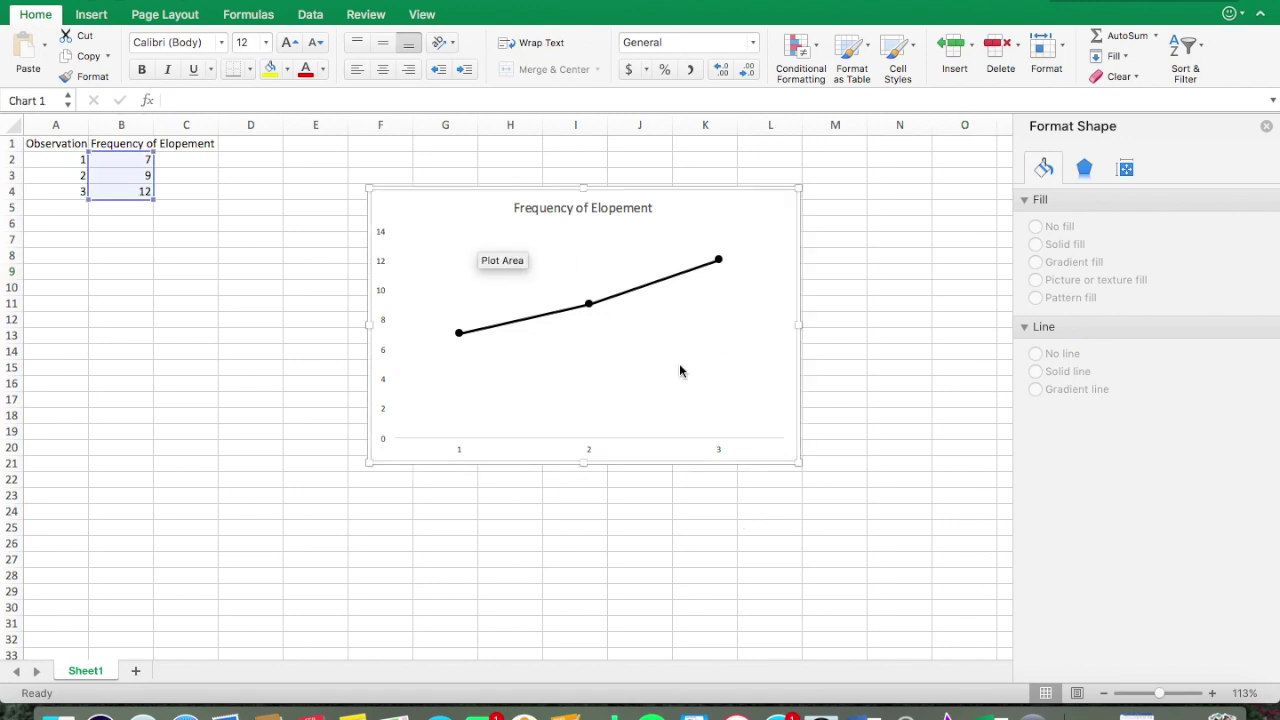
pyautogui.click(798, 463)
pyautogui.moveTo(798, 463); pyautogui.dragTo(866, 518)
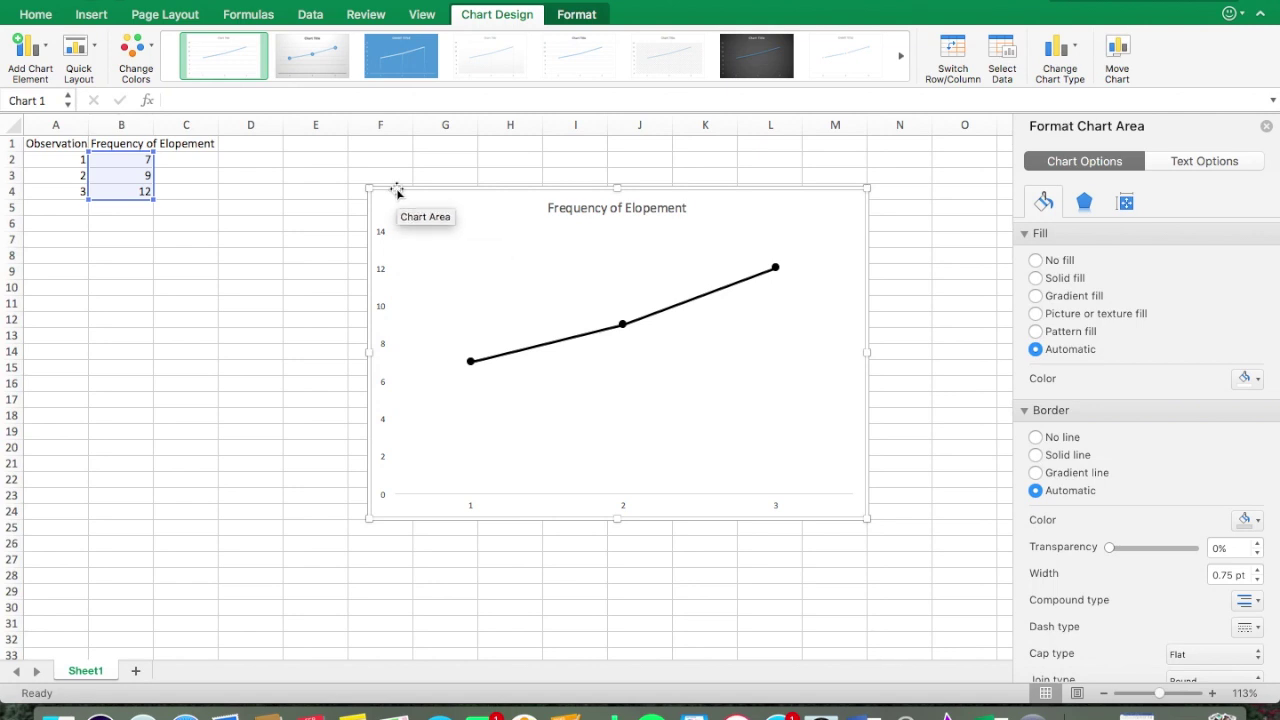
# Add a primary horizontal axis title reading 'Consecutive Observations'
pyautogui.click(44, 47)
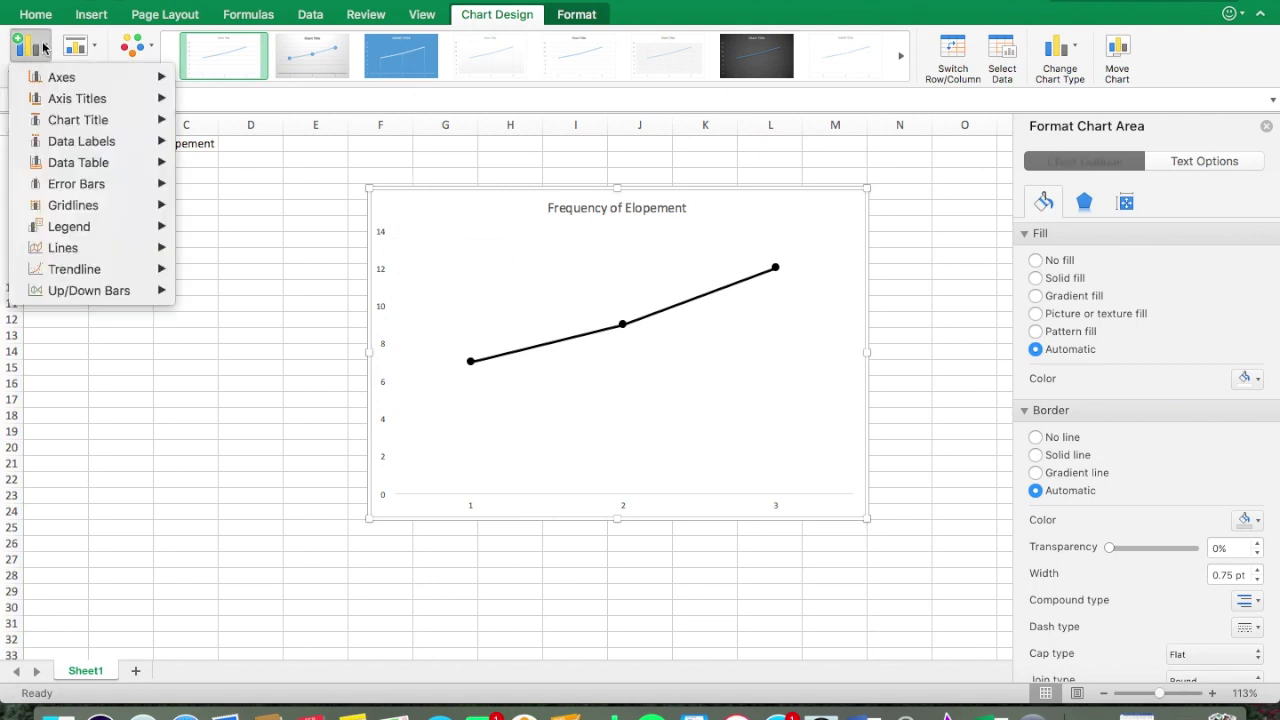
pyautogui.moveTo(68, 100)
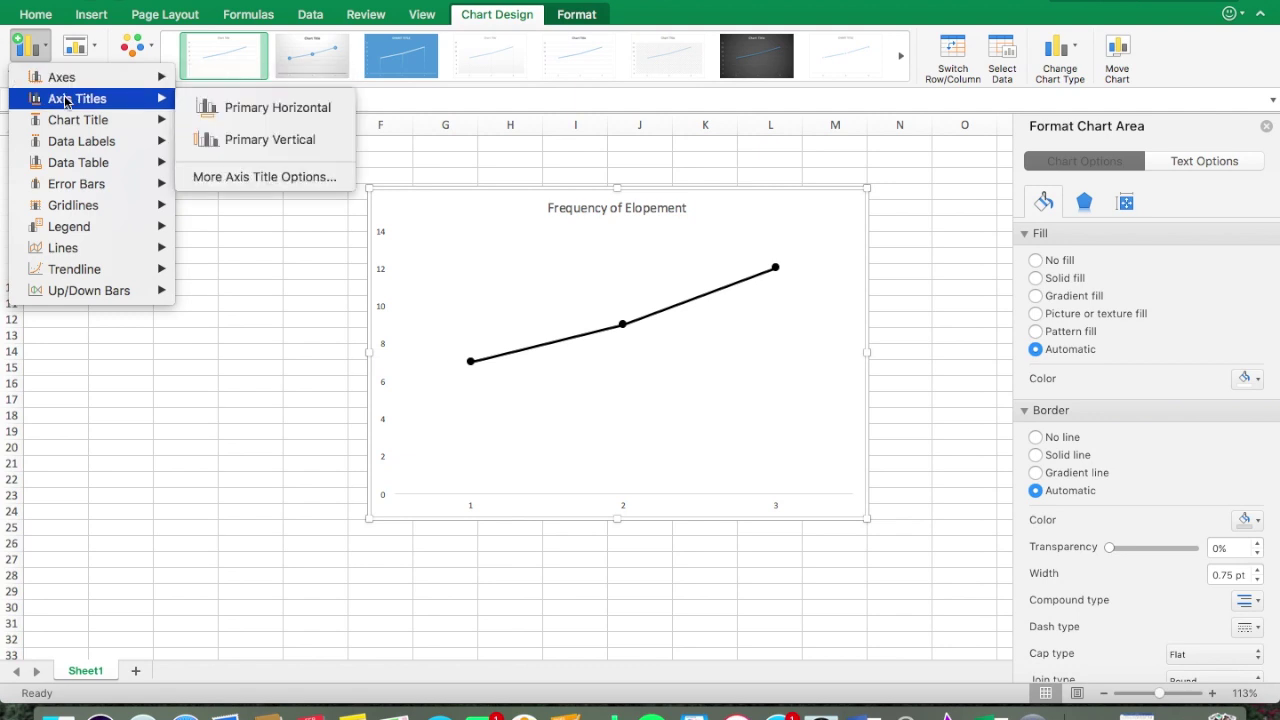
pyautogui.click(223, 114)
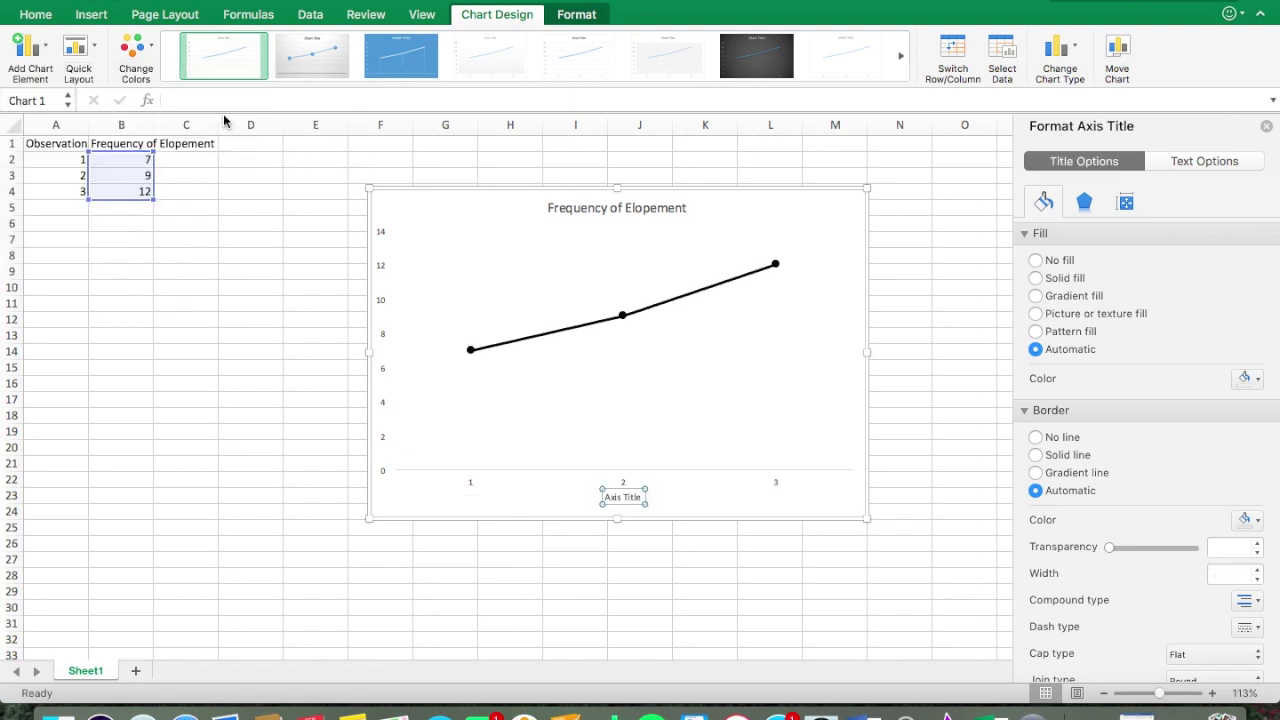
pyautogui.tripleClick(622, 497)
pyautogui.write('Cups')
pyautogui.write('ecutive Obse')
pyautogui.write('rvations')
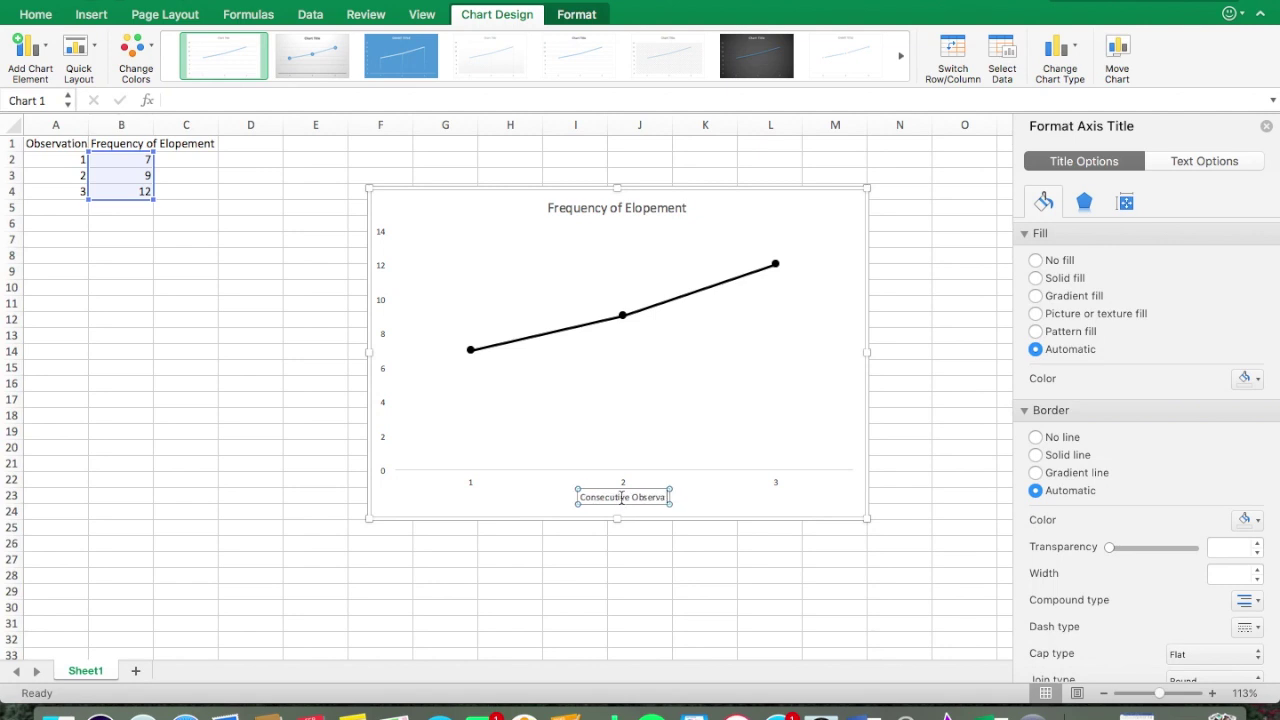
pyautogui.click(643, 590)
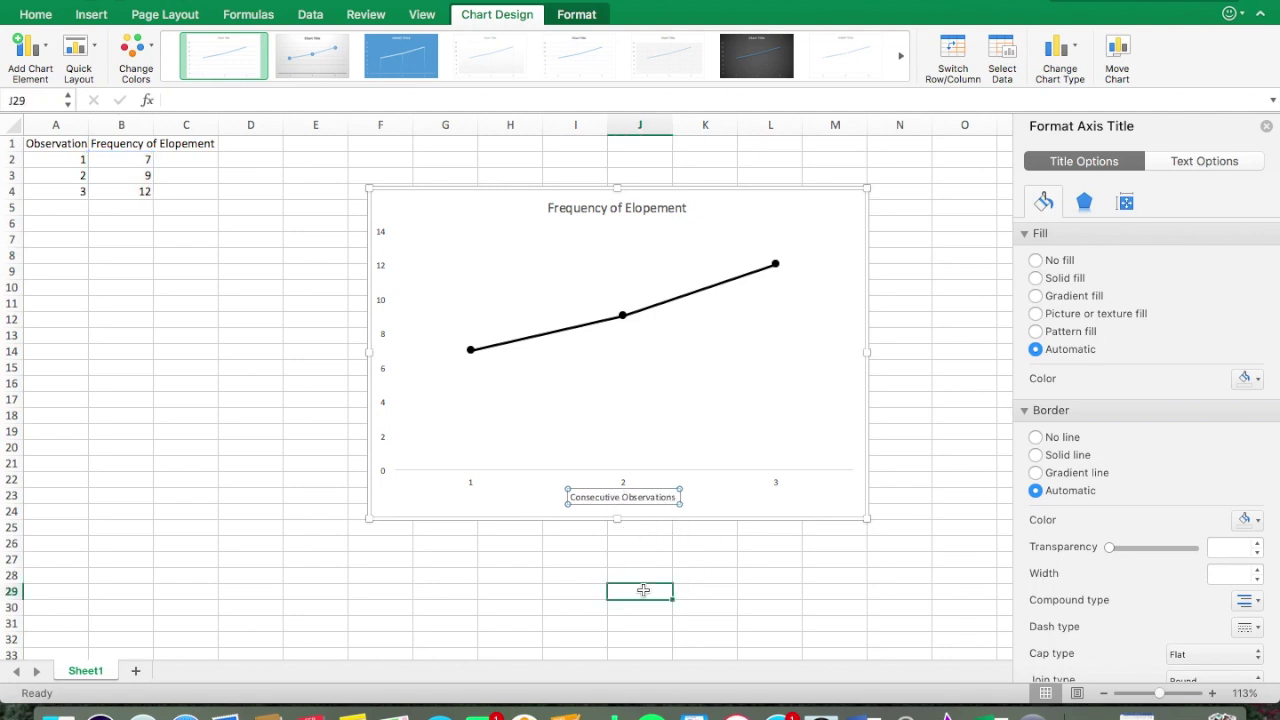
pyautogui.click(651, 502)
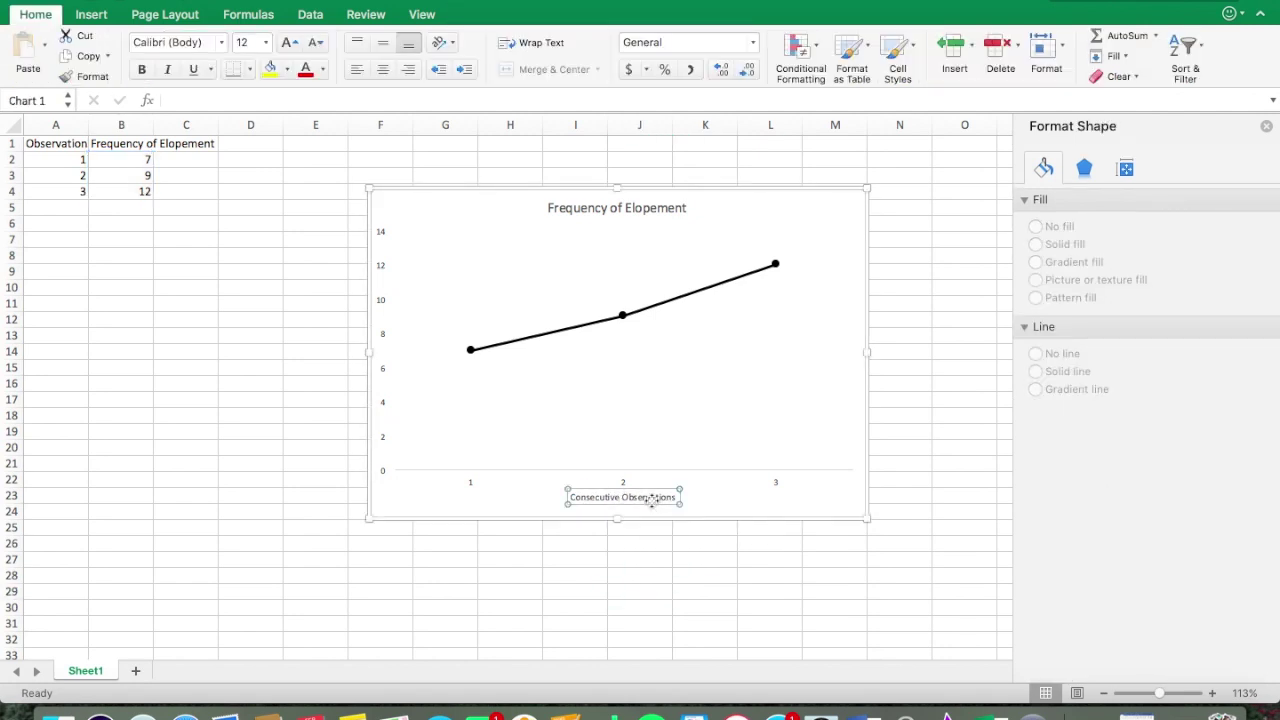
# Look through the horizontal axis title's text fill, effects and text box formatting options
pyautogui.tripleClick(647, 496)
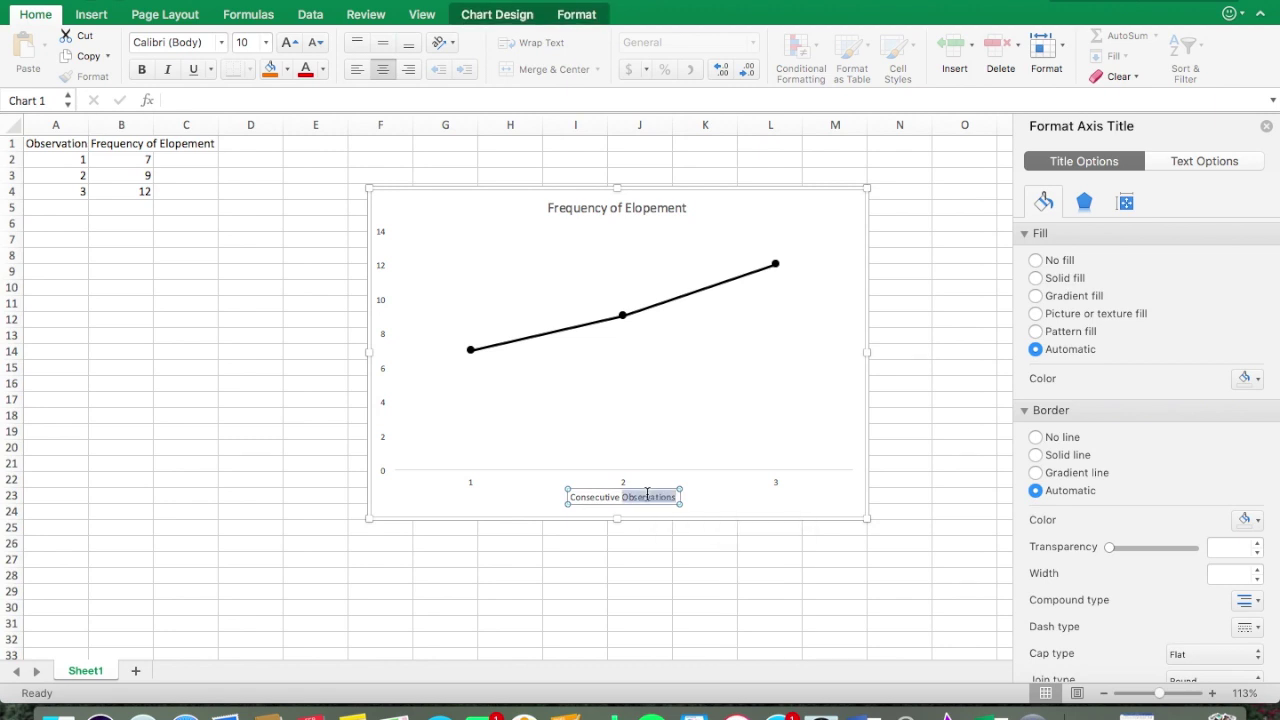
pyautogui.click(1185, 162)
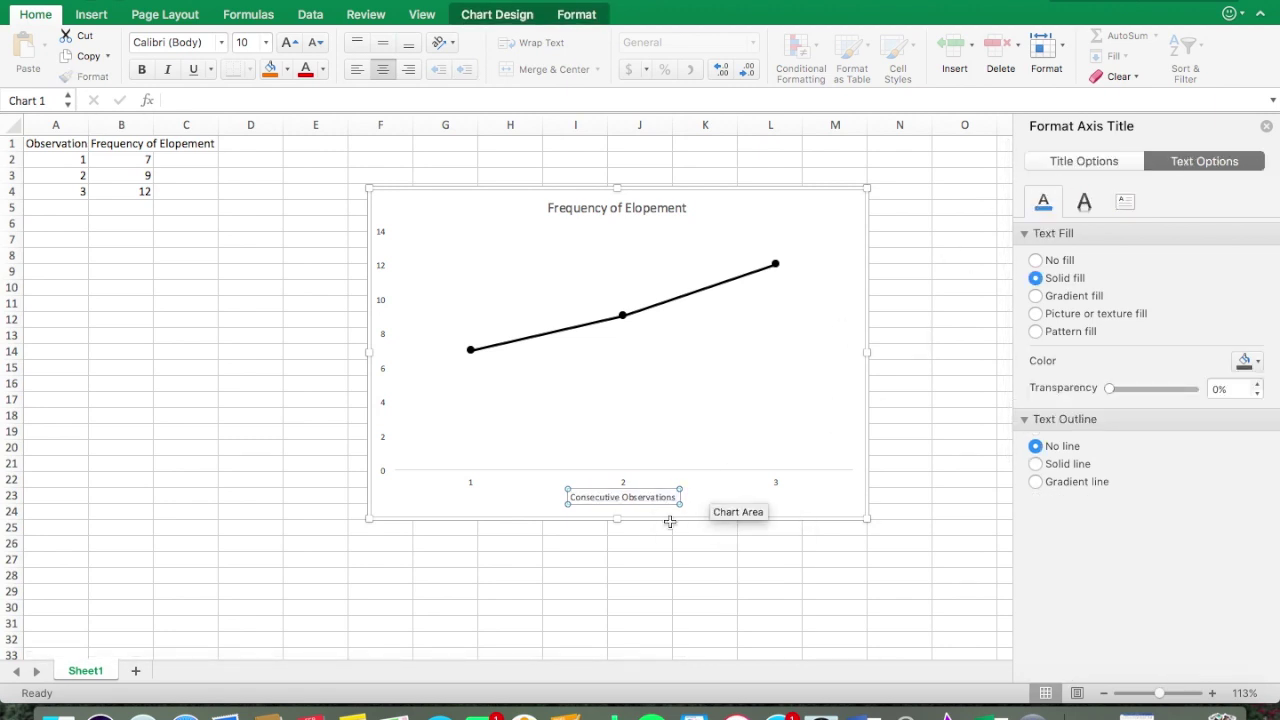
pyautogui.tripleClick(640, 497)
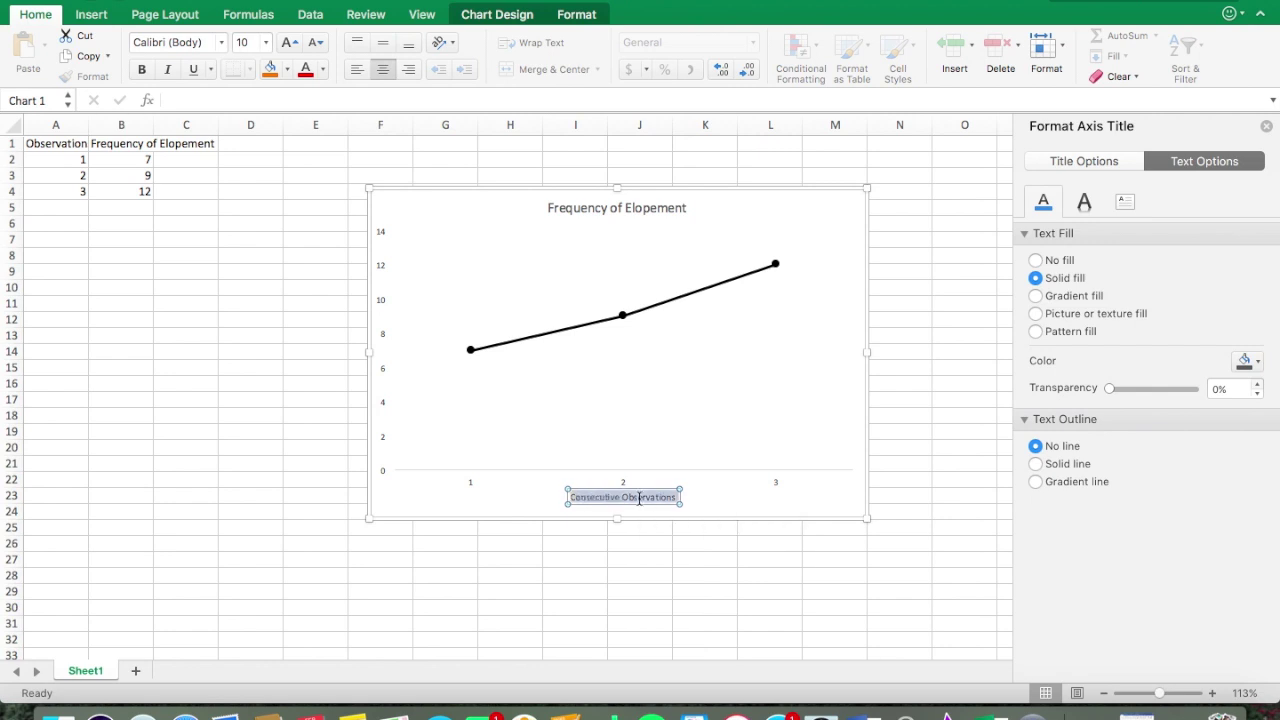
pyautogui.click(1083, 202)
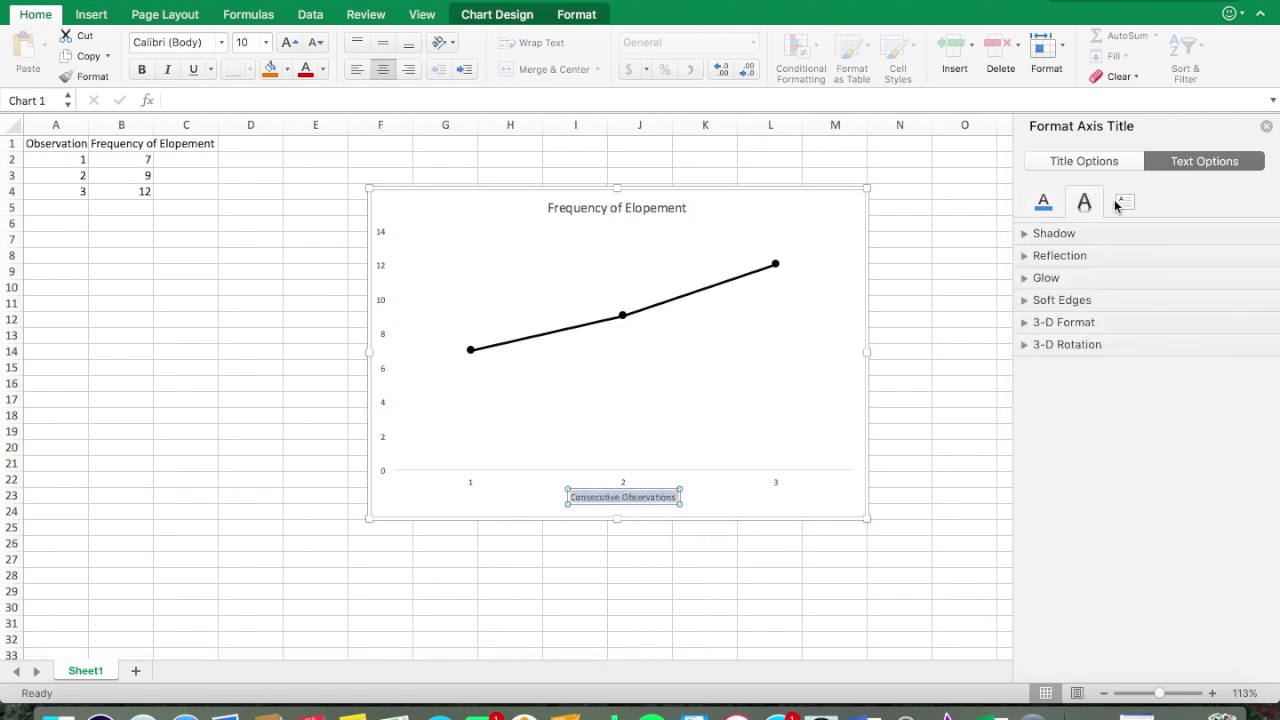
pyautogui.click(1122, 203)
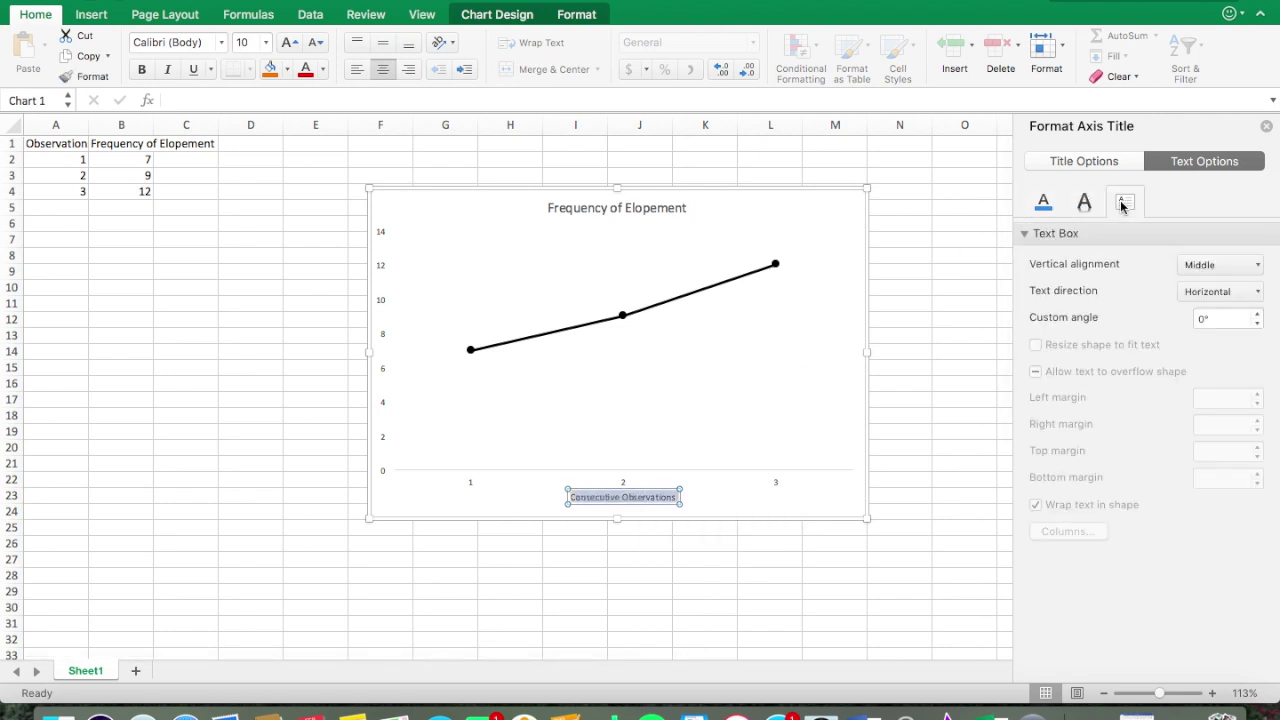
pyautogui.click(1054, 209)
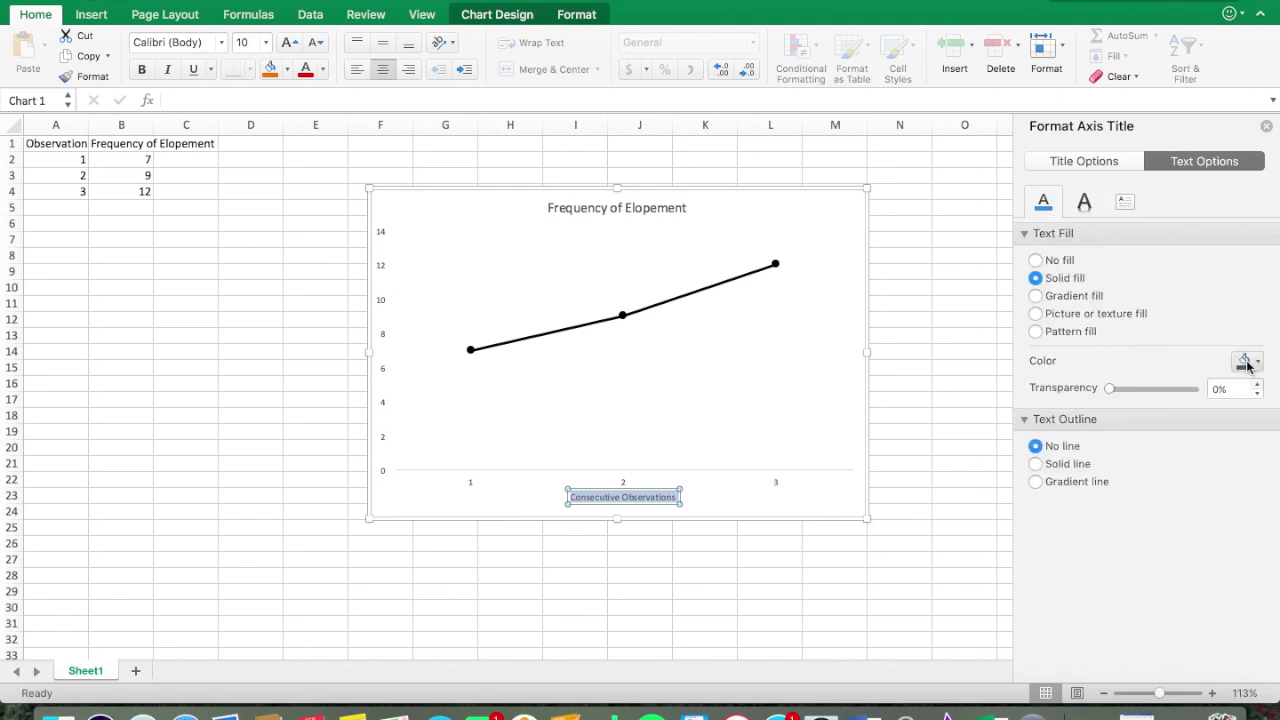
pyautogui.click(1103, 167)
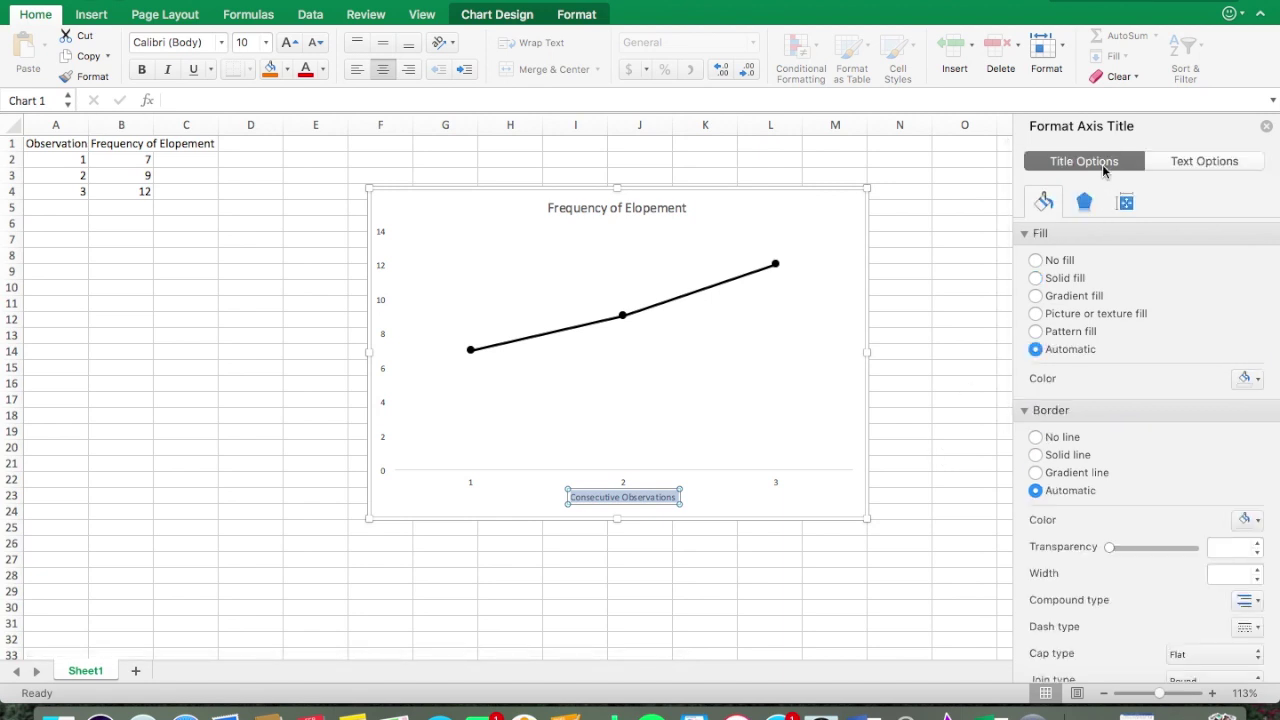
pyautogui.scroll(-5, 1148, 564)
pyautogui.scroll(5, 1148, 564)
pyautogui.scroll(-3, 1208, 403)
# Set the Consecutive Observations axis title to 12 pt in the Font dialog
pyautogui.rightClick(605, 503)
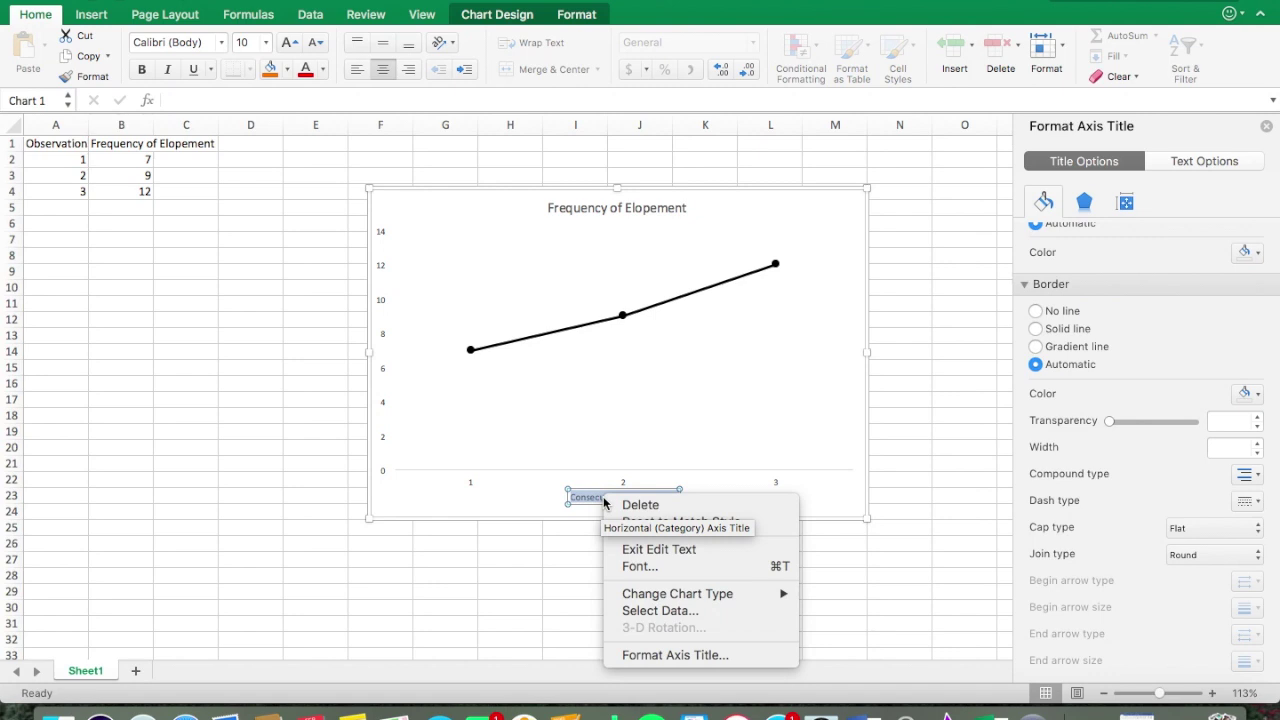
pyautogui.click(634, 567)
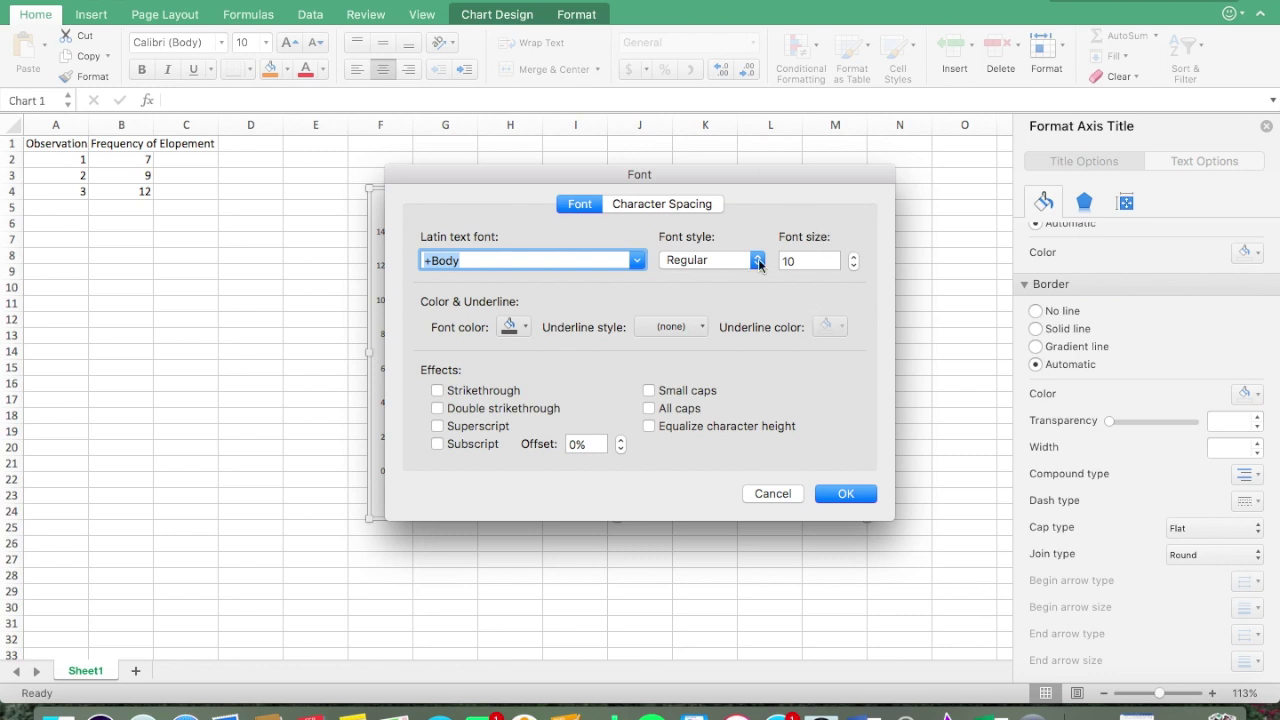
pyautogui.click(853, 256)
pyautogui.click(847, 495)
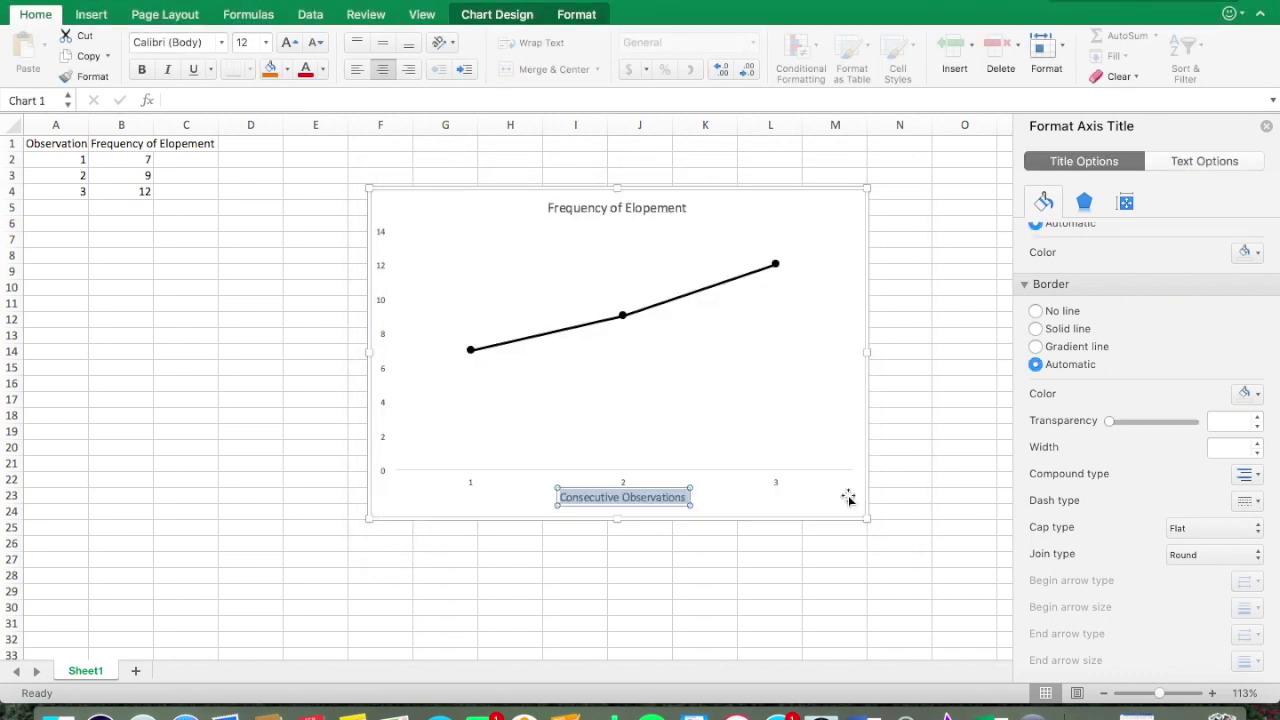
pyautogui.click(690, 578)
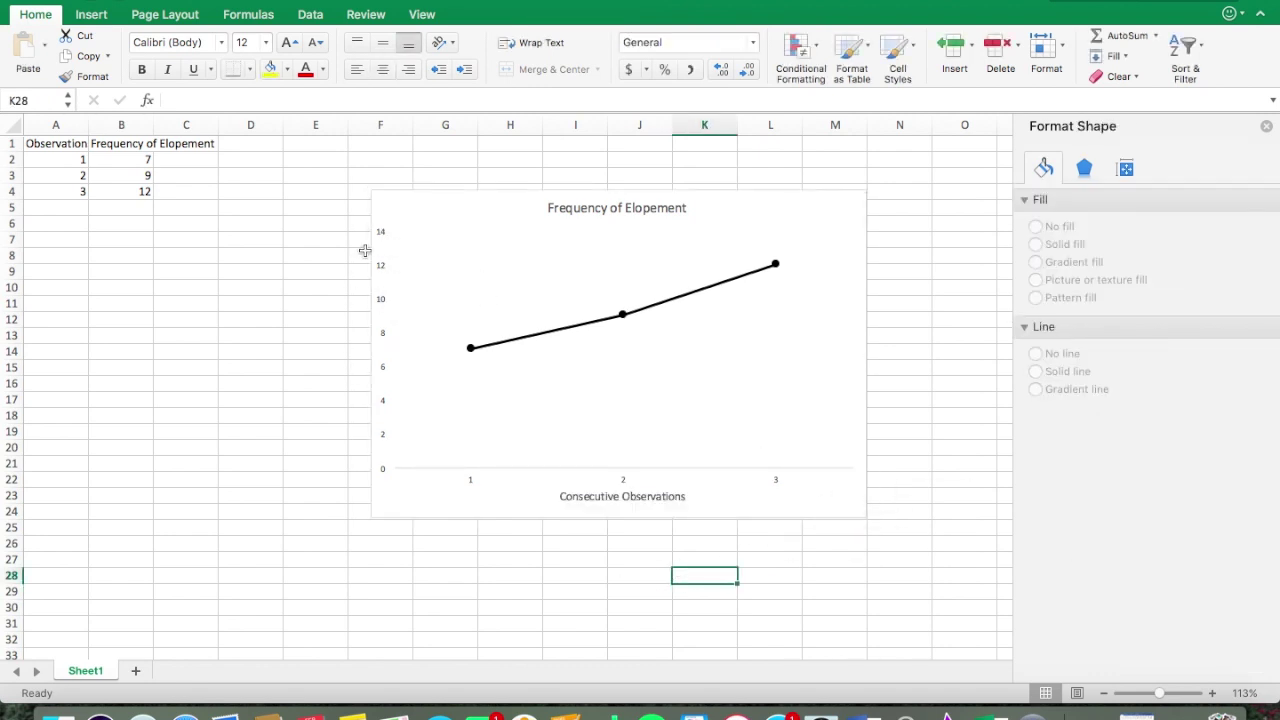
# Add a primary vertical axis title to the chart
pyautogui.click(390, 211)
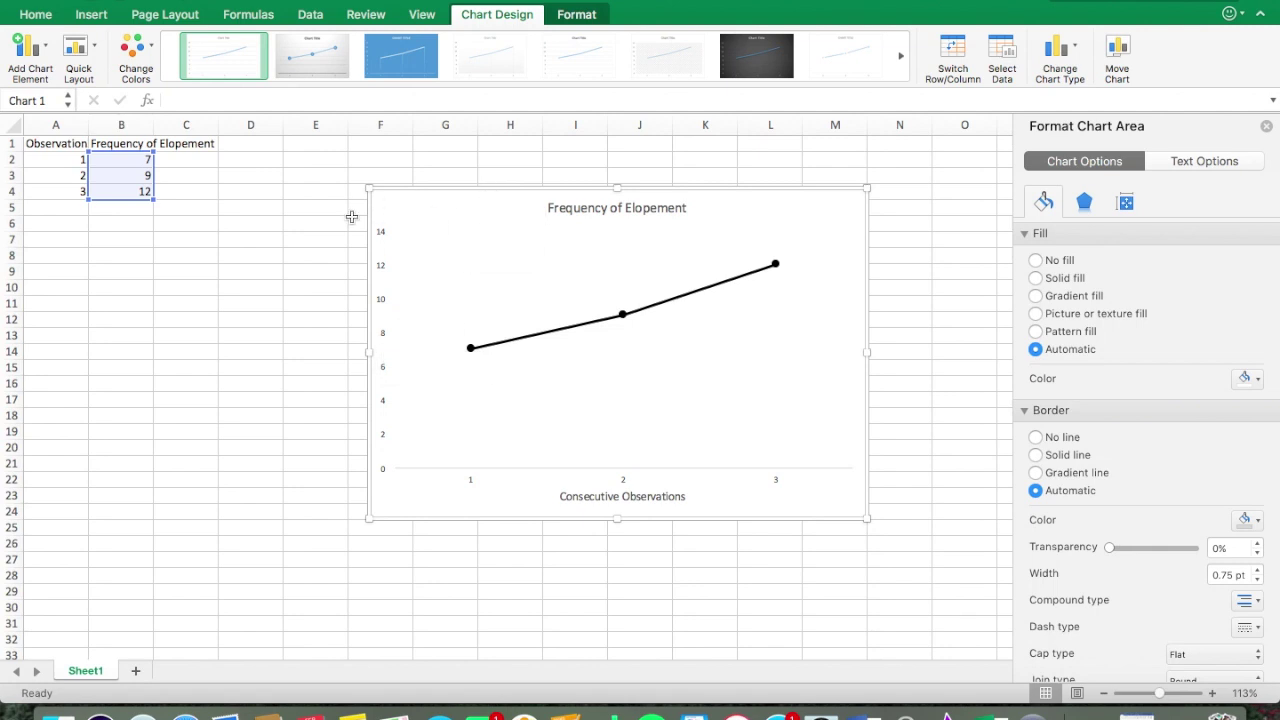
pyautogui.click(46, 57)
pyautogui.moveTo(64, 104)
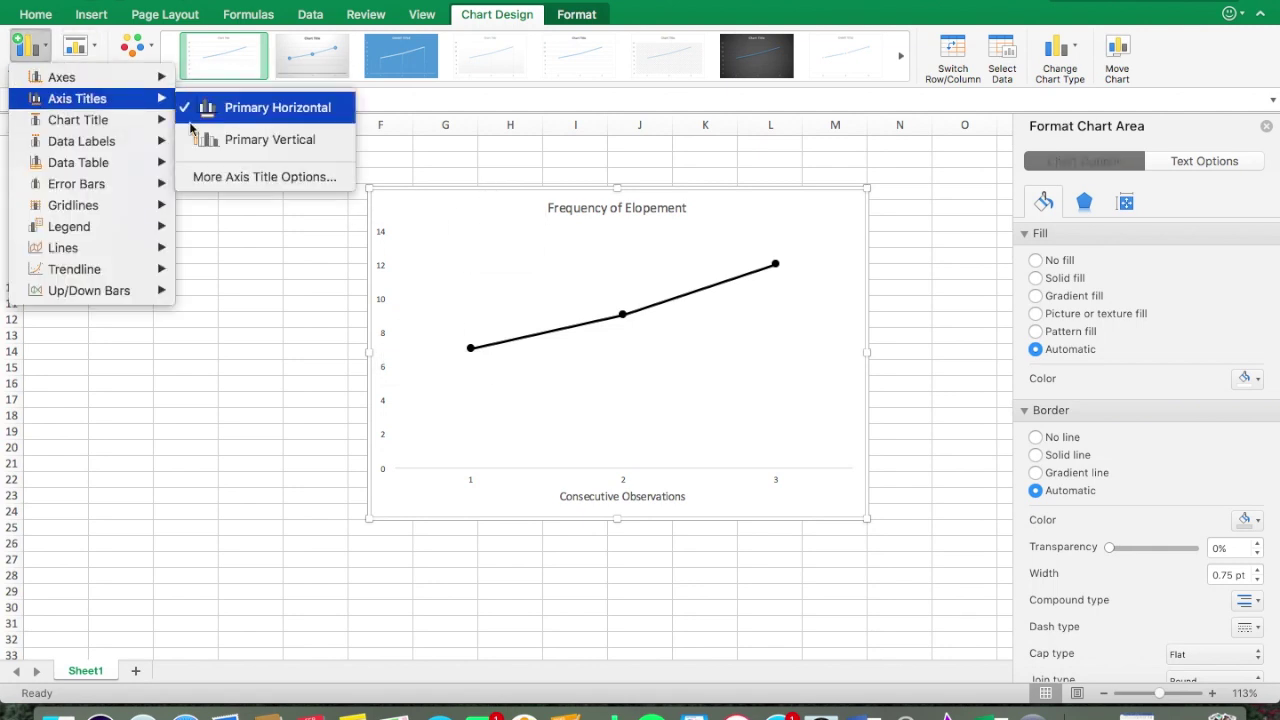
pyautogui.click(230, 147)
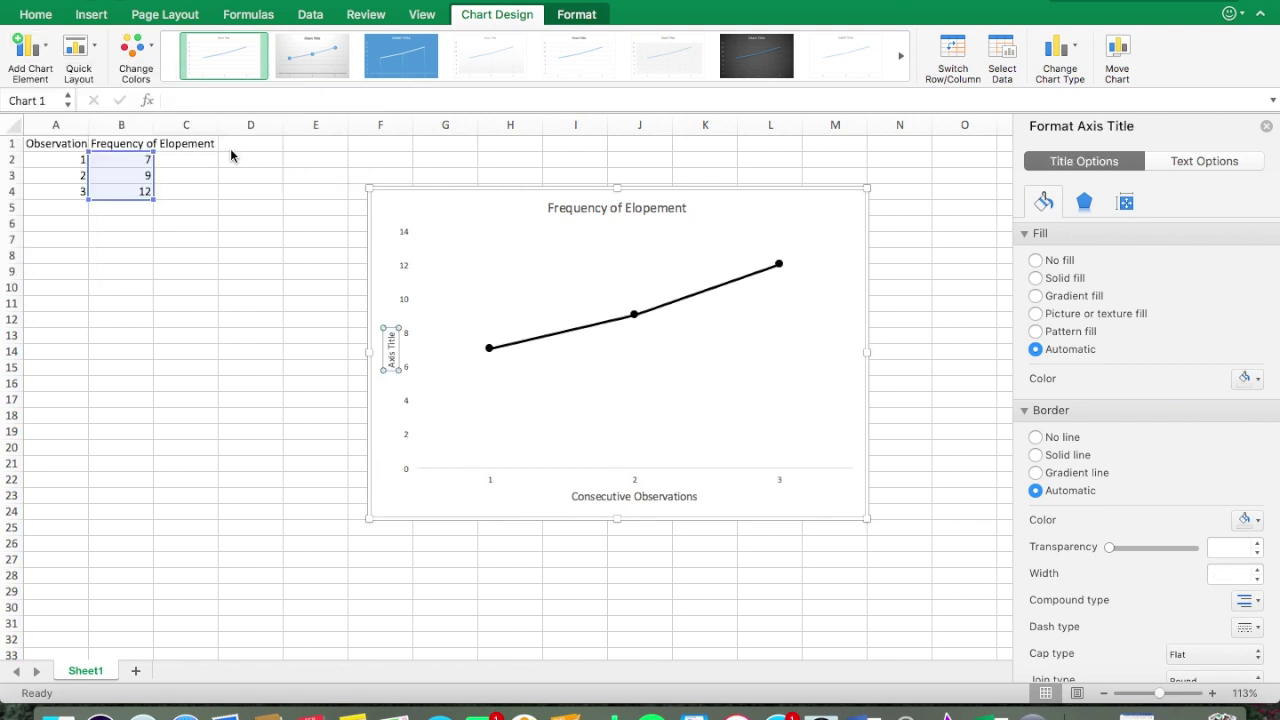
# Replace the vertical axis placeholder with 'Frequency of Responses'
pyautogui.tripleClick(391, 350)
pyautogui.press('BackSpace')
pyautogui.write('Frequency')
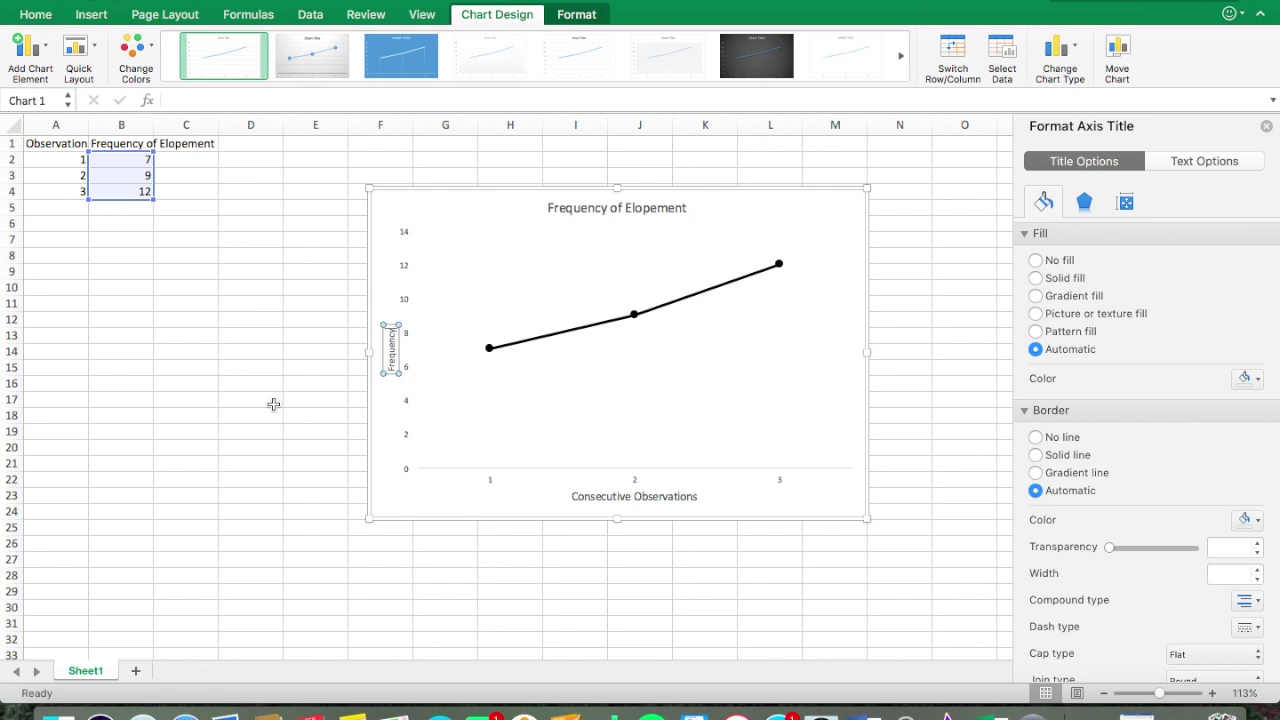
pyautogui.write('of Responses')
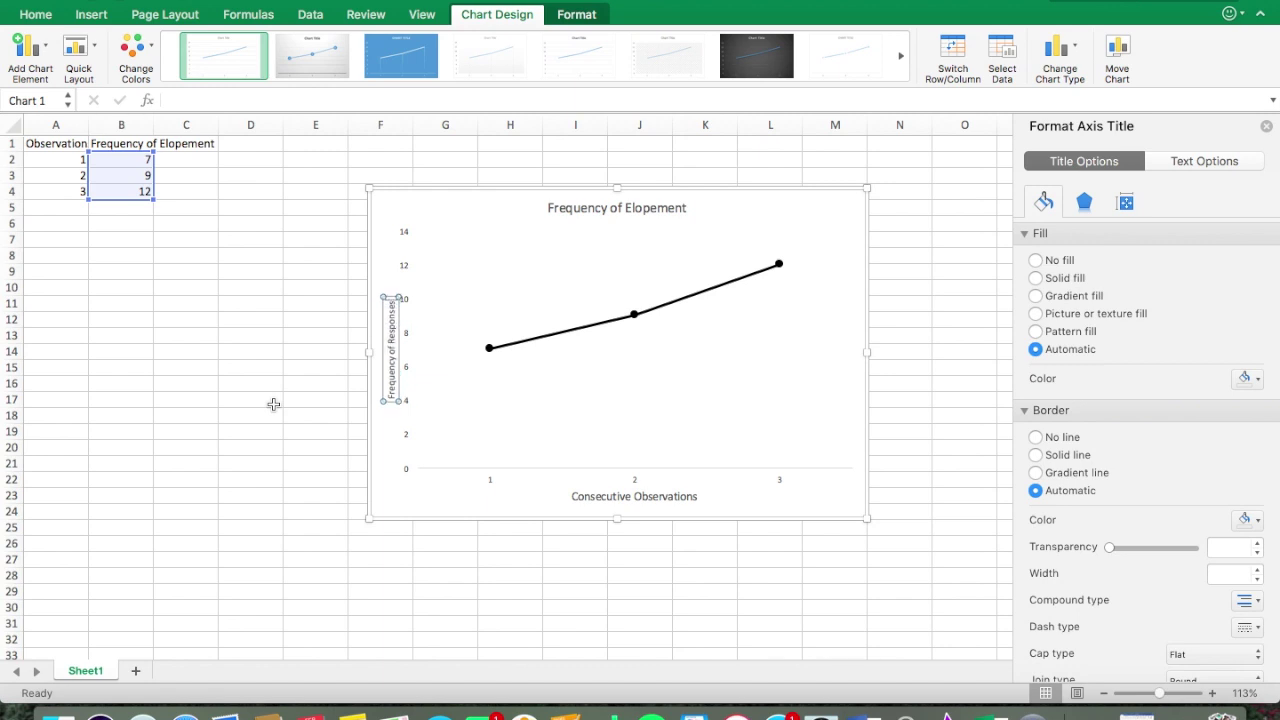
pyautogui.click(458, 589)
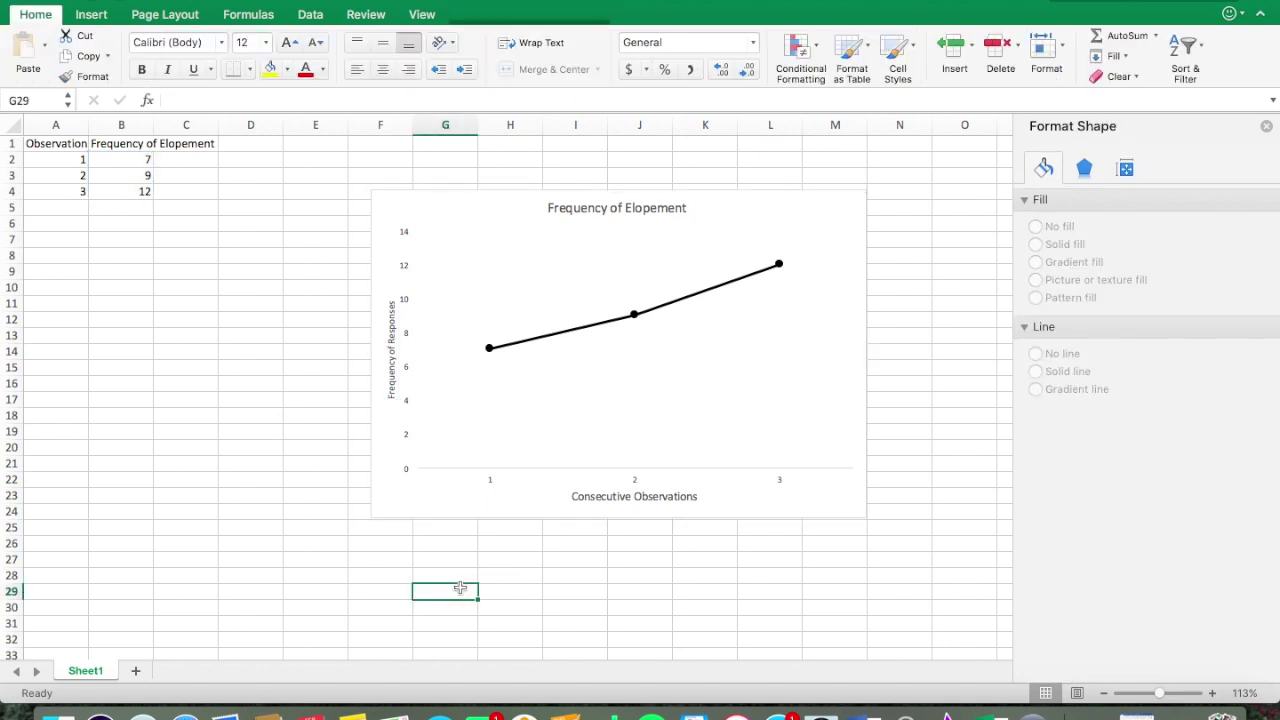
# Drag the chart's corner to enlarge it toward the lower right, then nudge both axis titles
pyautogui.click(390, 343)
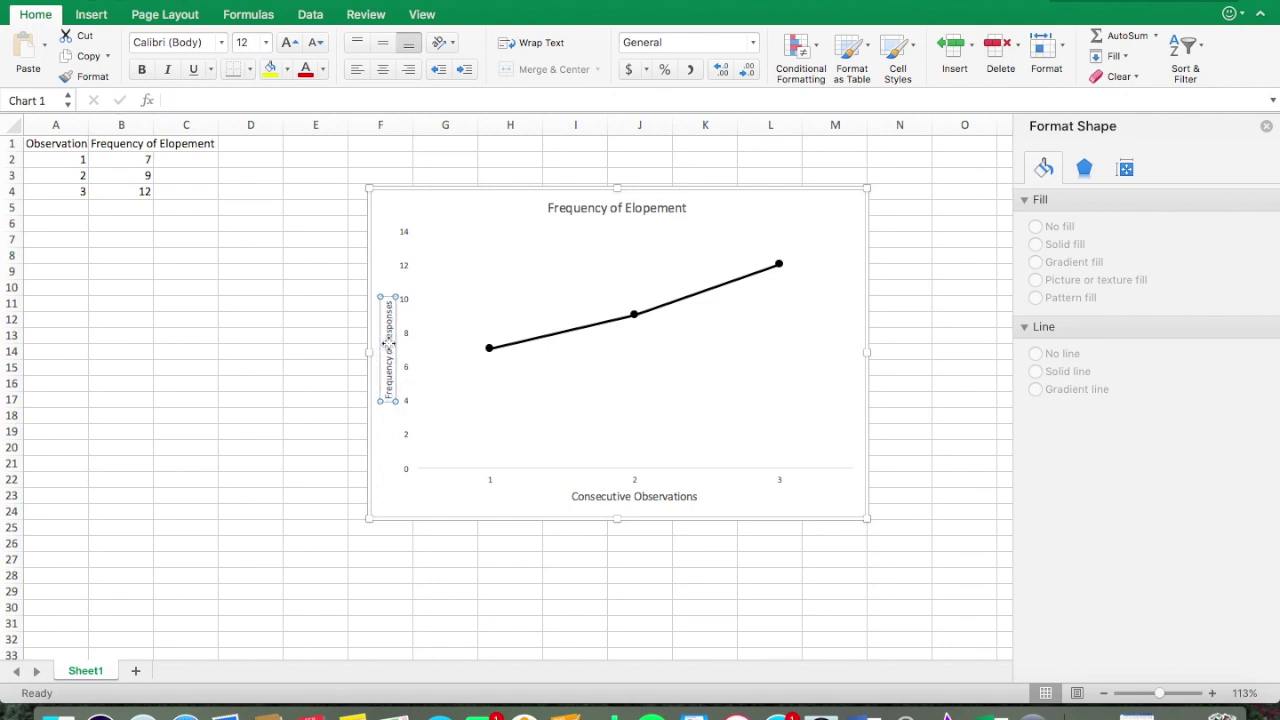
pyautogui.click(624, 592)
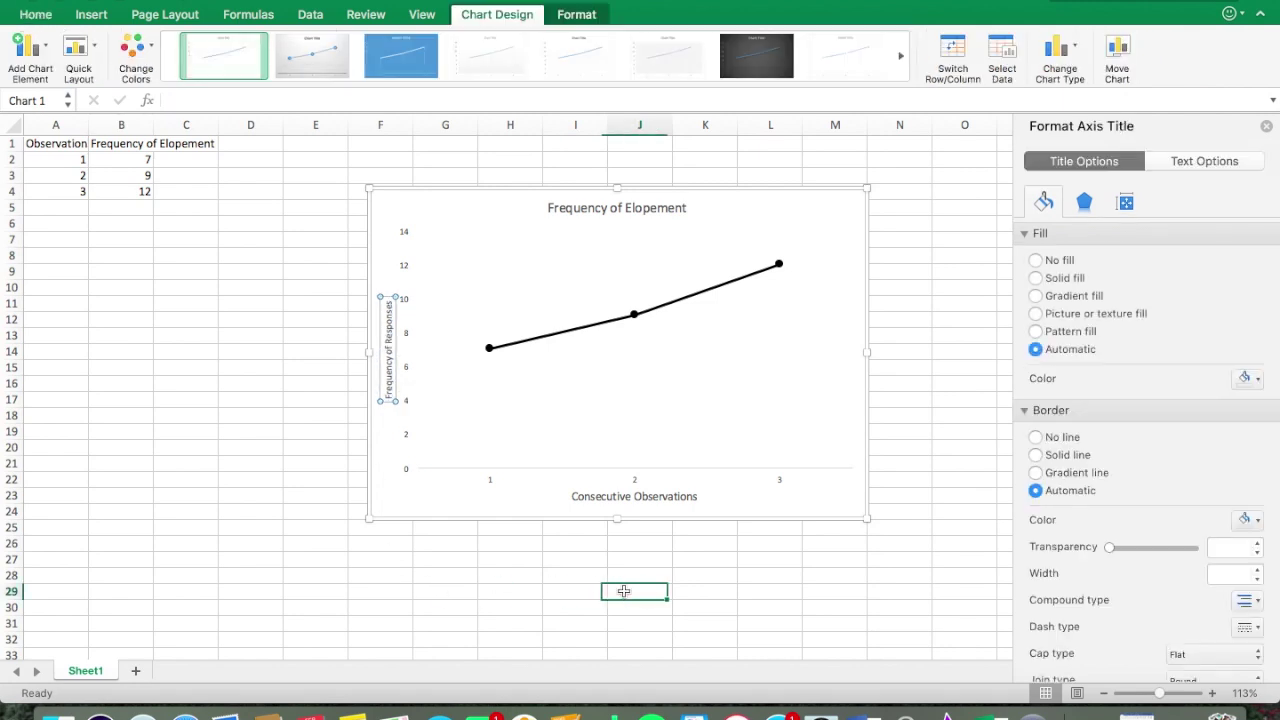
pyautogui.click(646, 545)
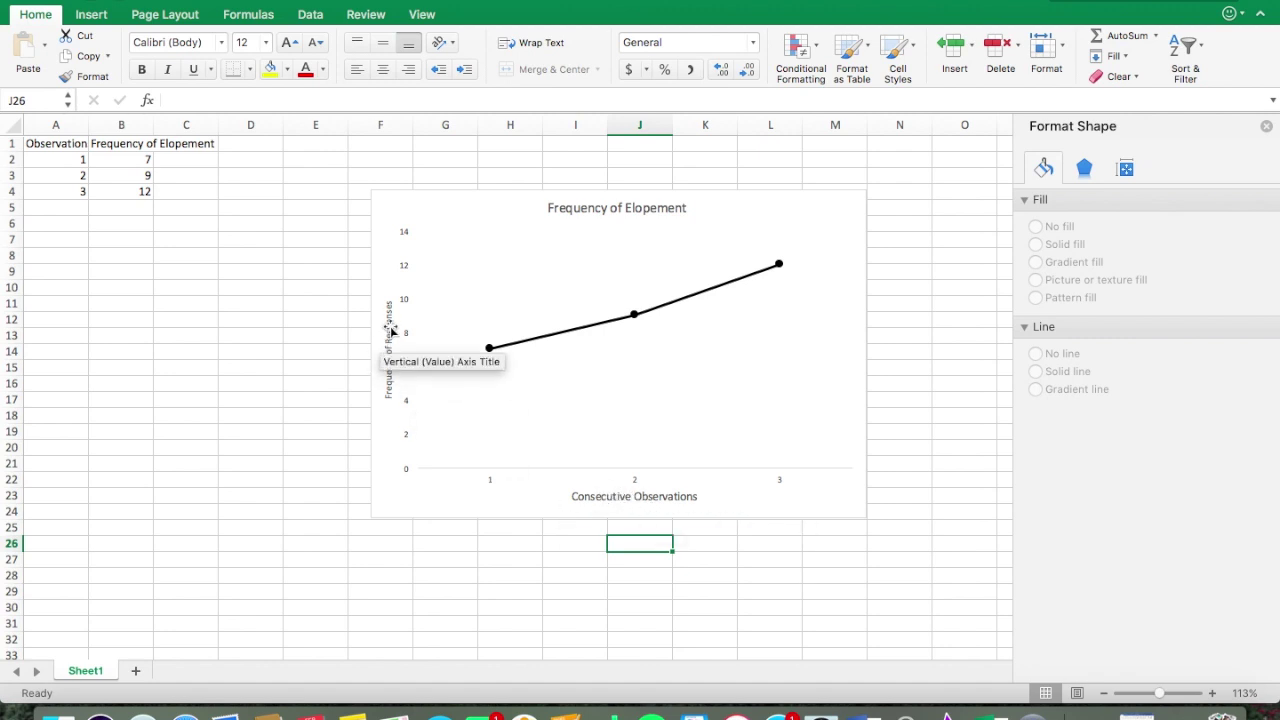
pyautogui.click(851, 508)
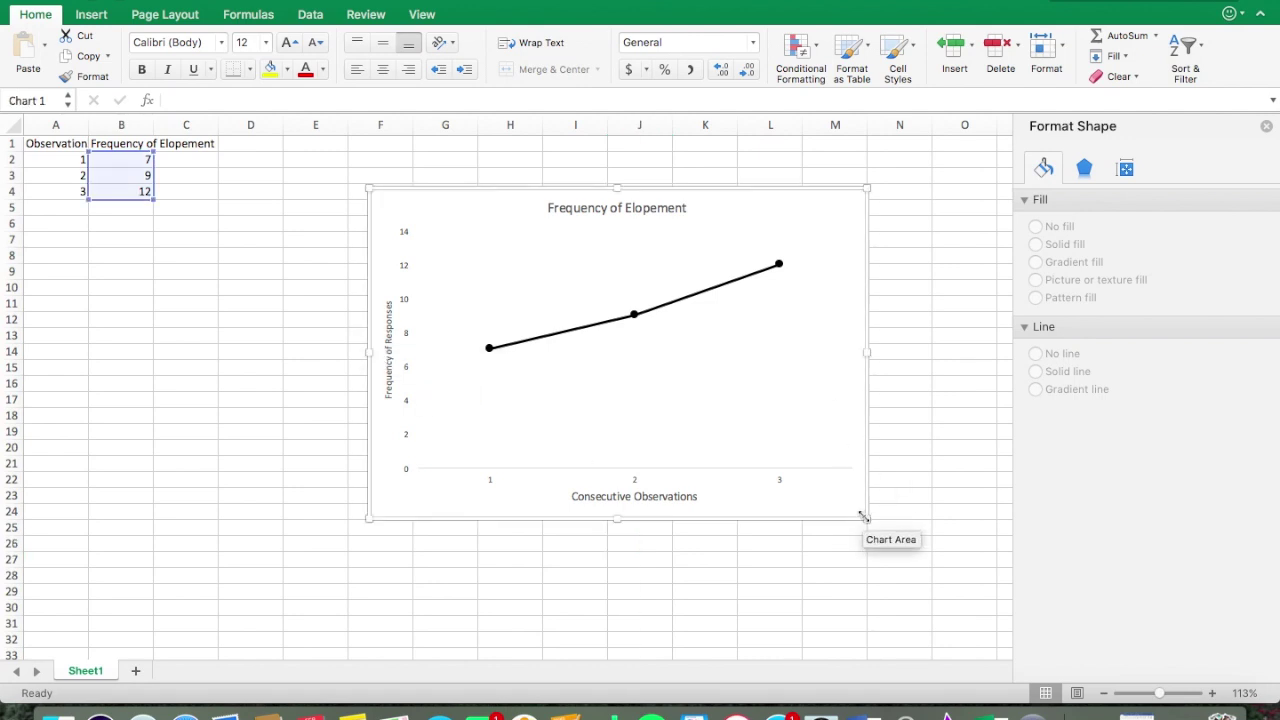
pyautogui.moveTo(866, 518); pyautogui.dragTo(910, 558)
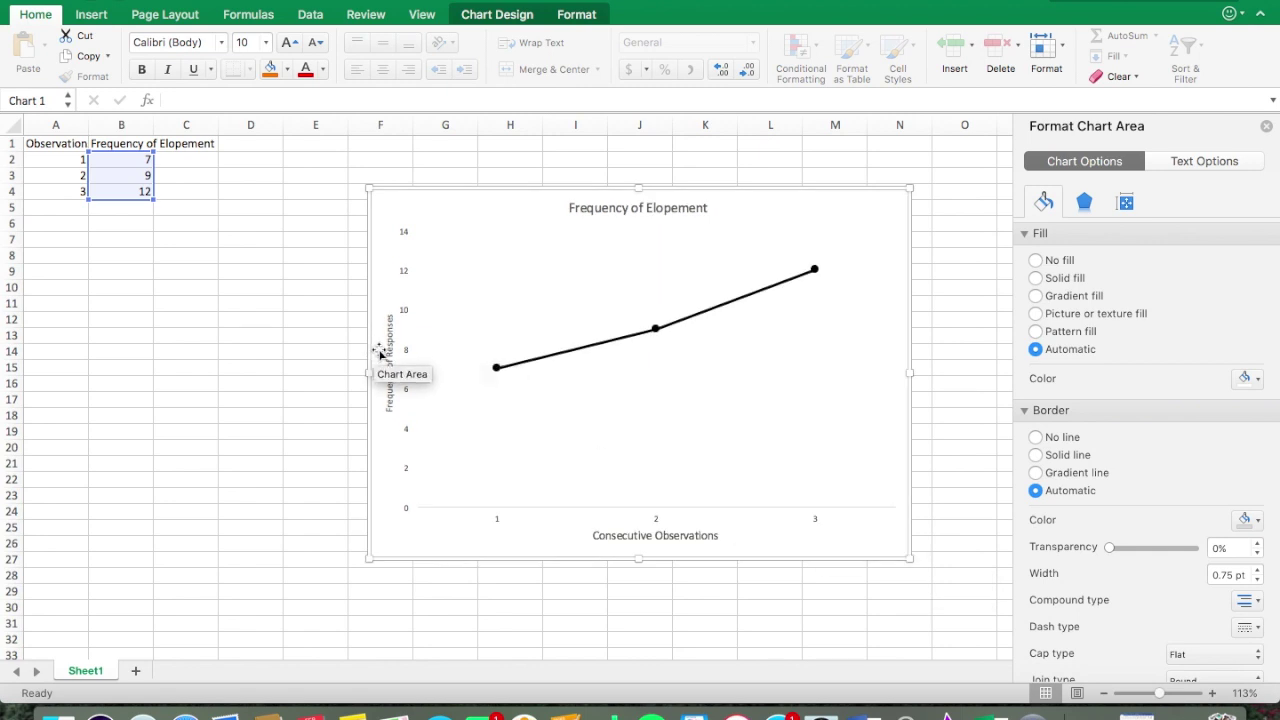
pyautogui.moveTo(386, 354); pyautogui.dragTo(383, 338)
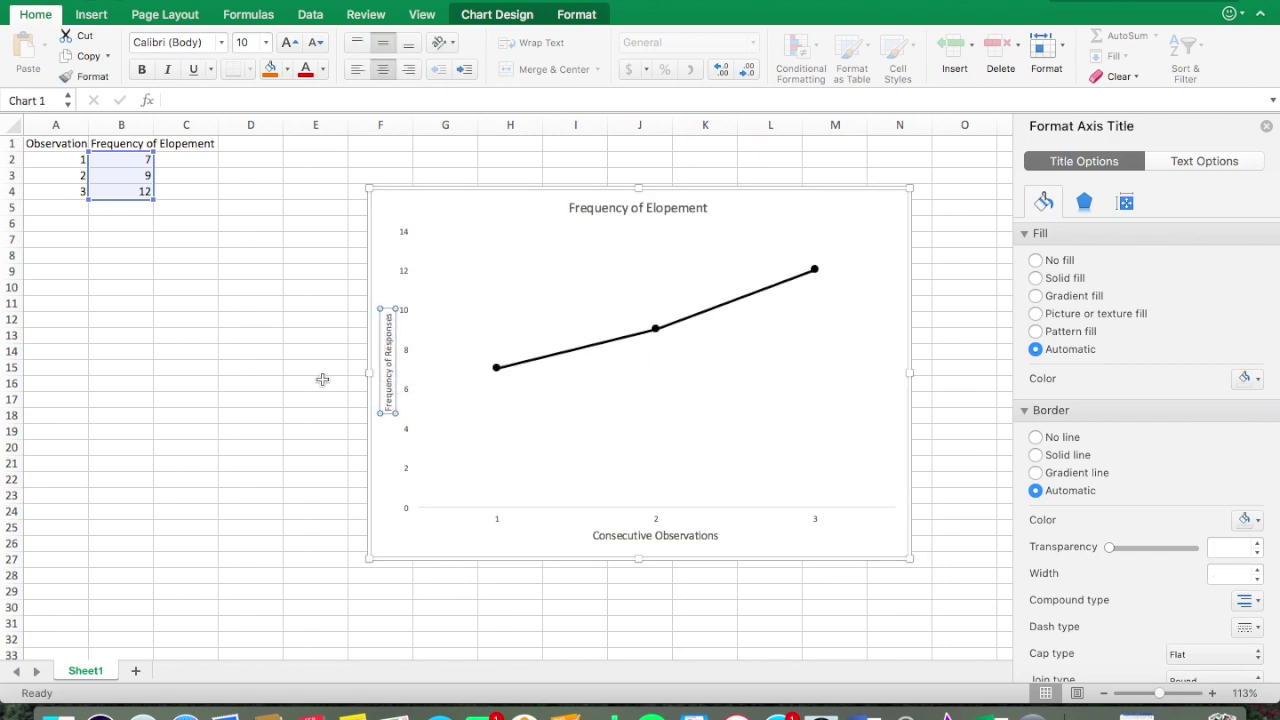
pyautogui.moveTo(663, 533); pyautogui.dragTo(664, 539)
pyautogui.click(663, 590)
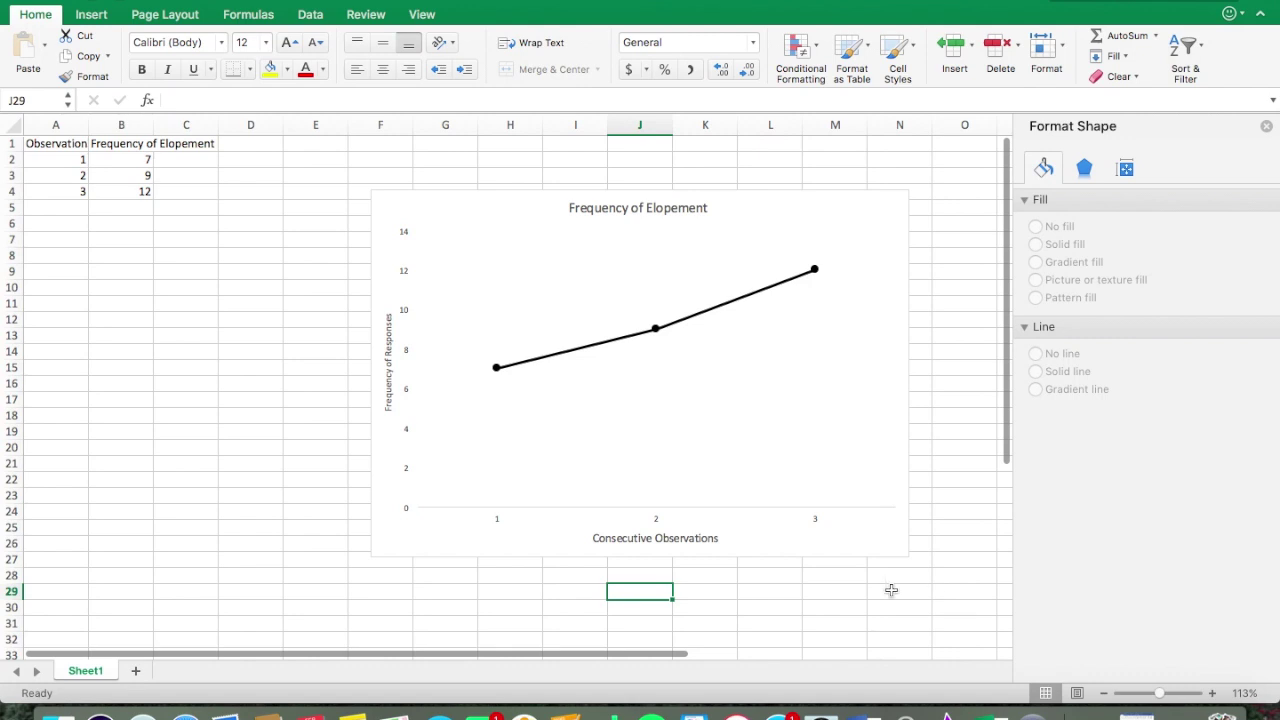
pyautogui.click(390, 347)
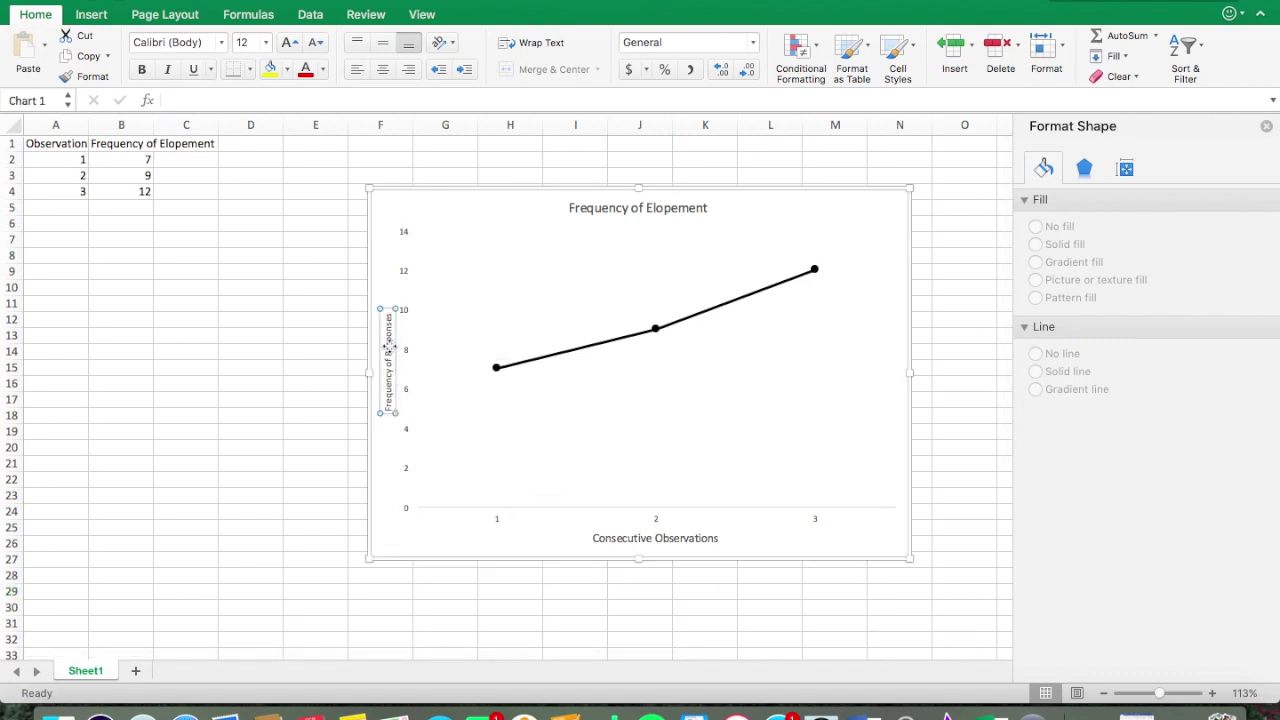
# Change the Frequency of Responses title's font size from 10 to 12 pt
pyautogui.rightClick(389, 340)
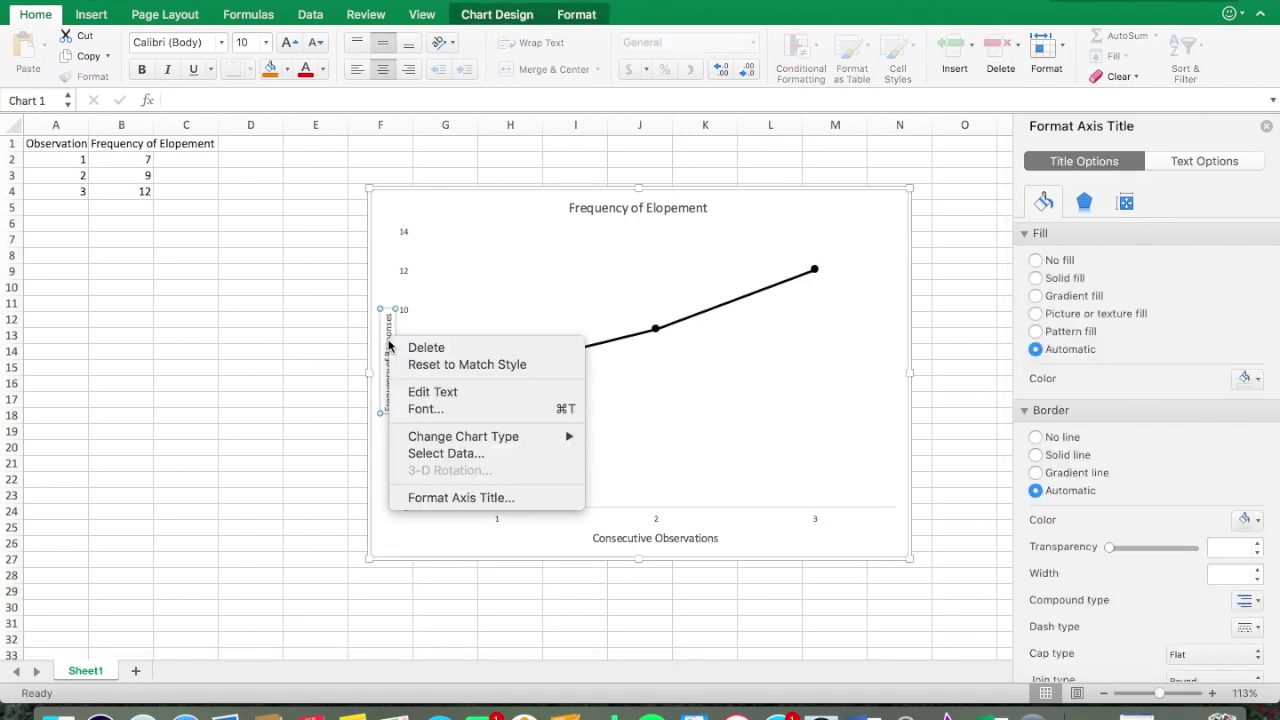
pyautogui.click(418, 410)
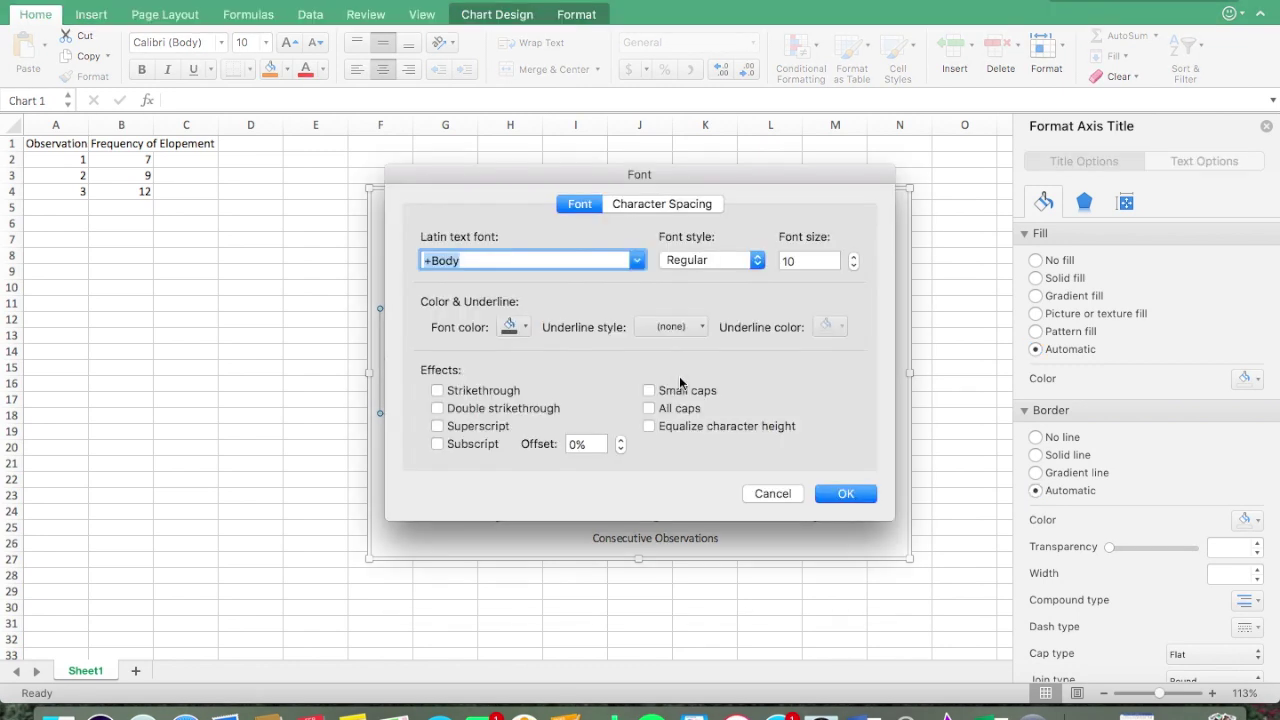
pyautogui.doubleClick(797, 261)
pyautogui.write('12')
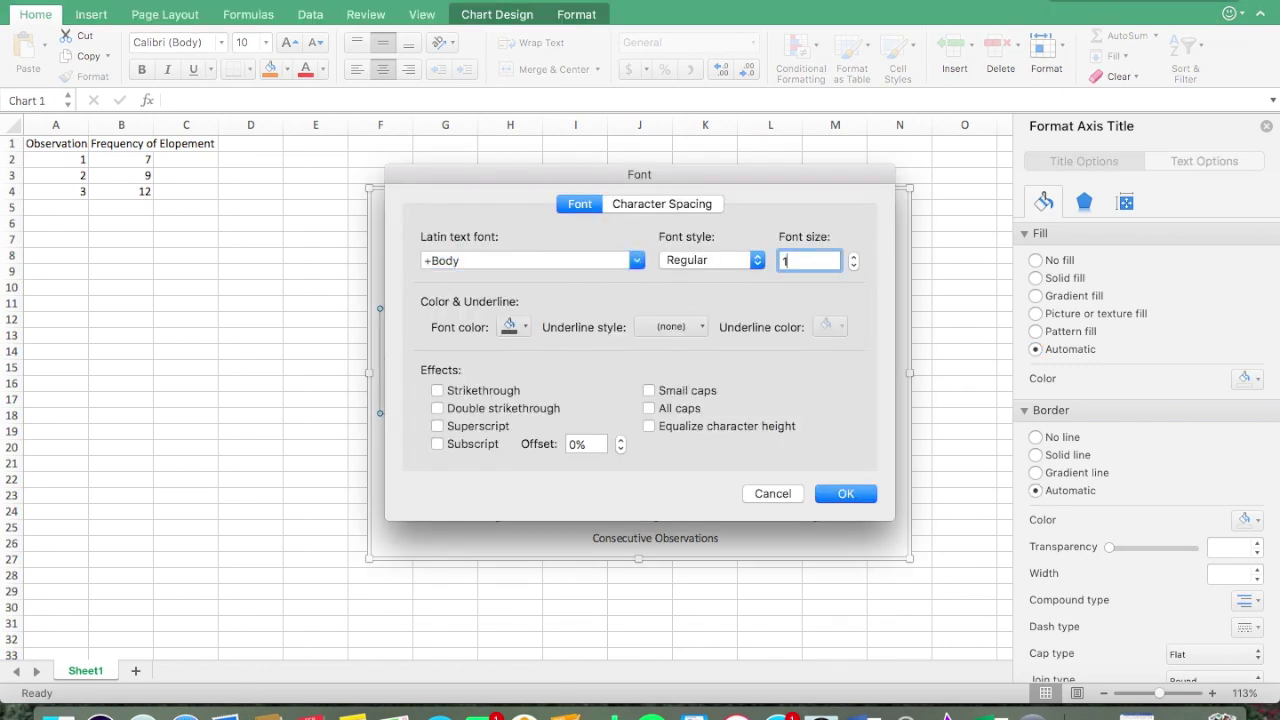
pyautogui.click(846, 494)
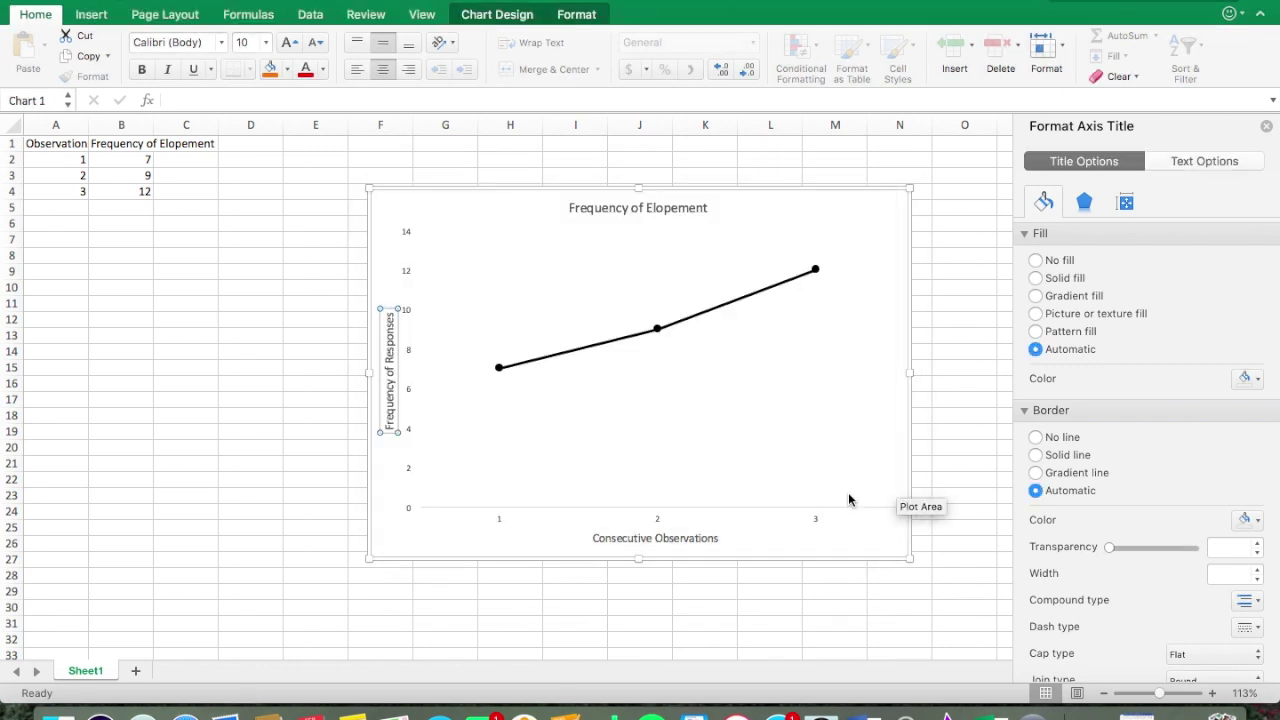
pyautogui.click(446, 622)
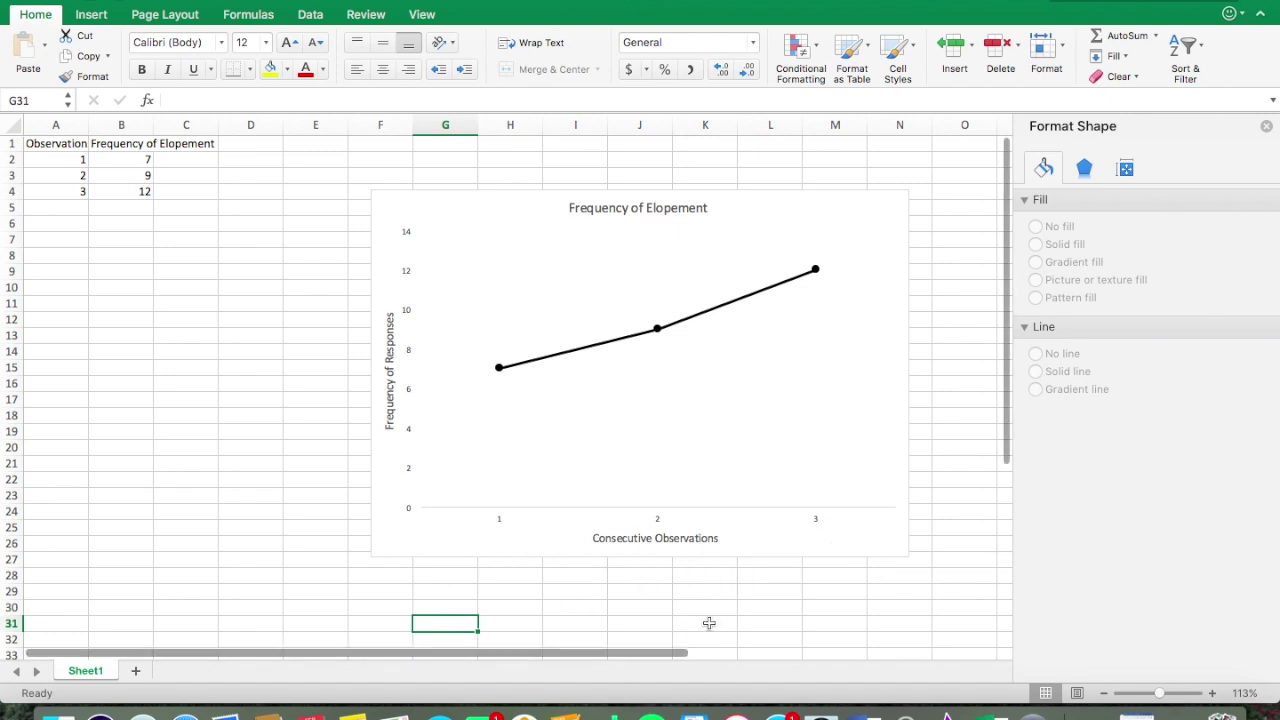
# Make the chart taller and nudge the Consecutive Observations title slightly up
pyautogui.click(854, 543)
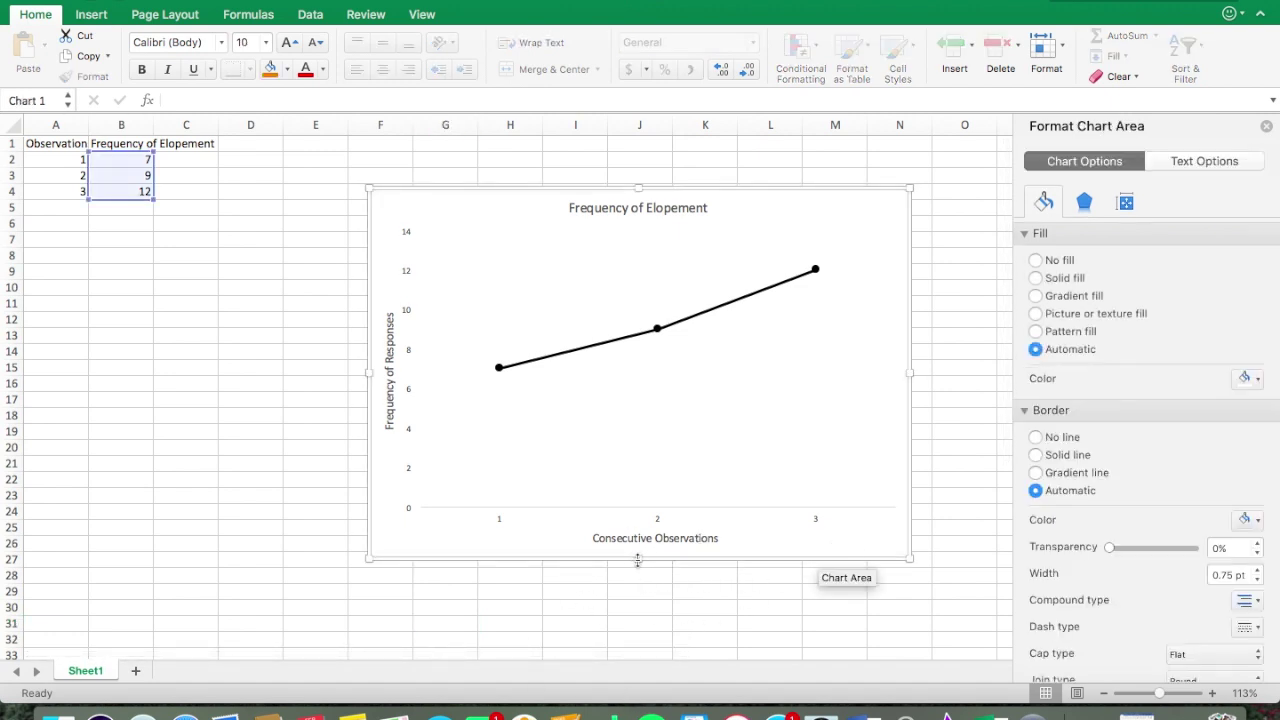
pyautogui.moveTo(637, 559); pyautogui.dragTo(637, 575)
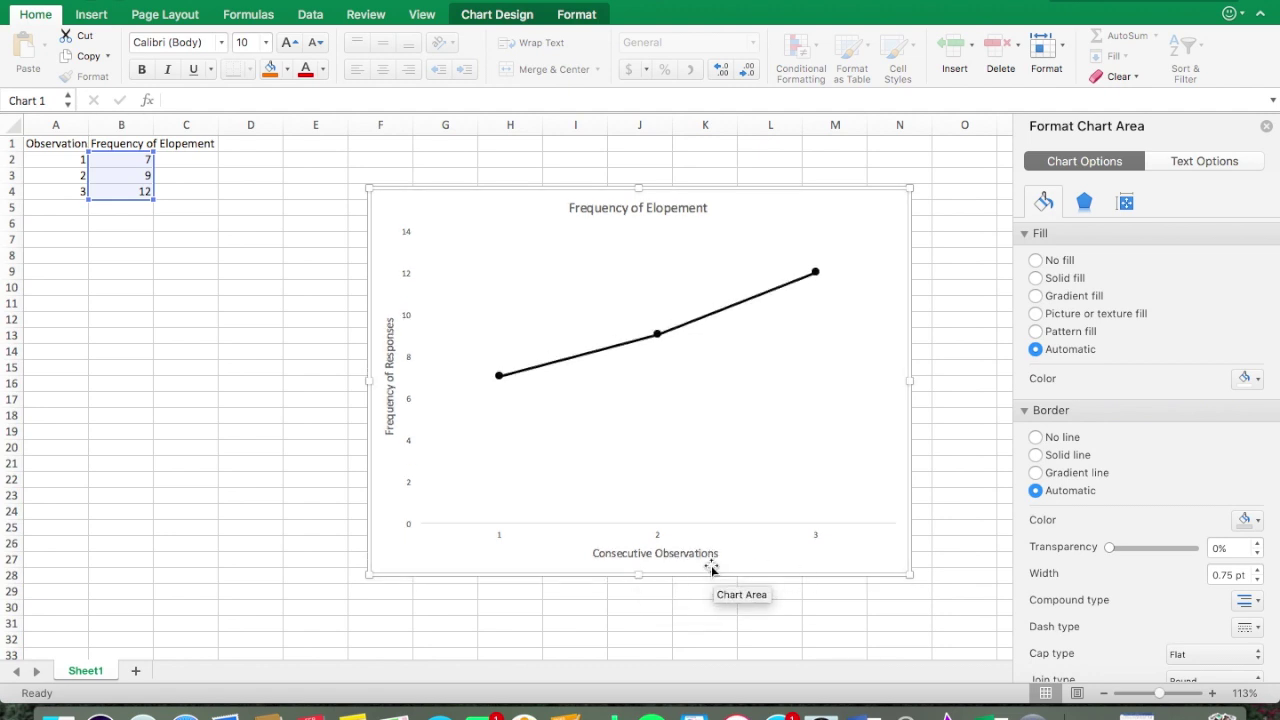
pyautogui.click(676, 551)
pyautogui.moveTo(676, 551); pyautogui.dragTo(676, 548)
pyautogui.click(777, 620)
# Shrink and shift the plot area, then reposition both axis titles
pyautogui.click(796, 568)
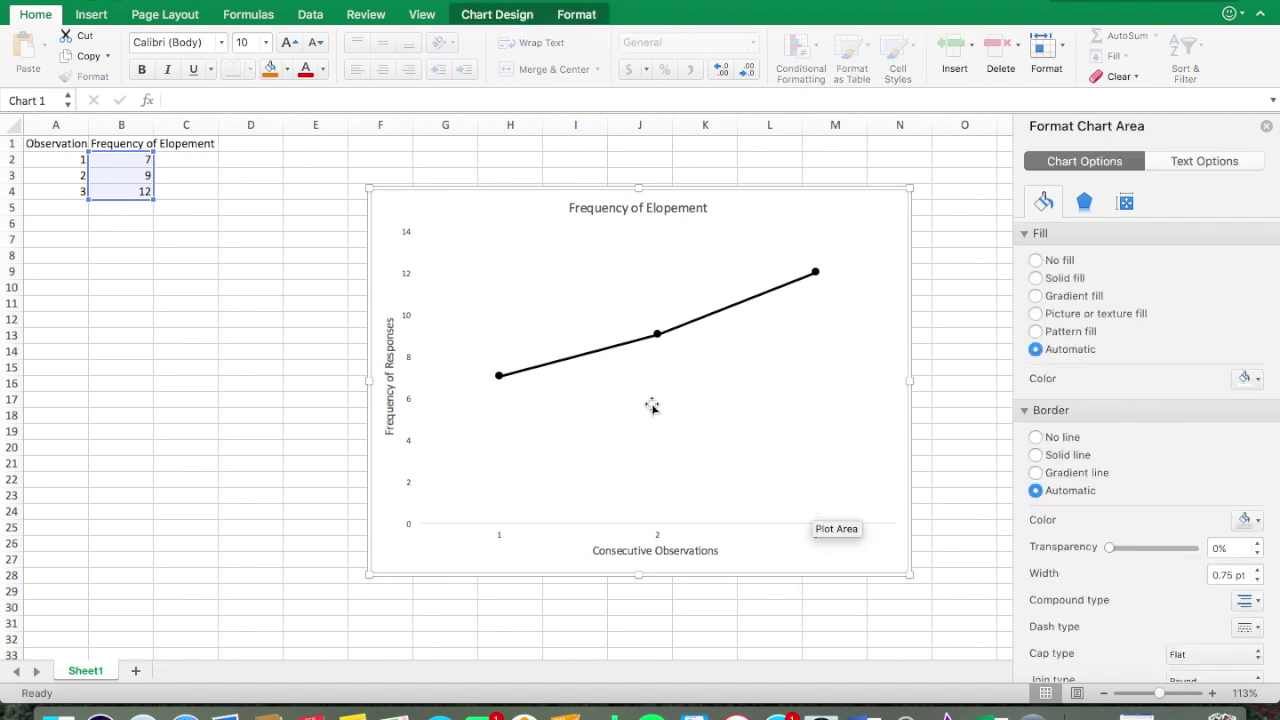
pyautogui.click(624, 378)
pyautogui.moveTo(895, 523); pyautogui.dragTo(876, 511)
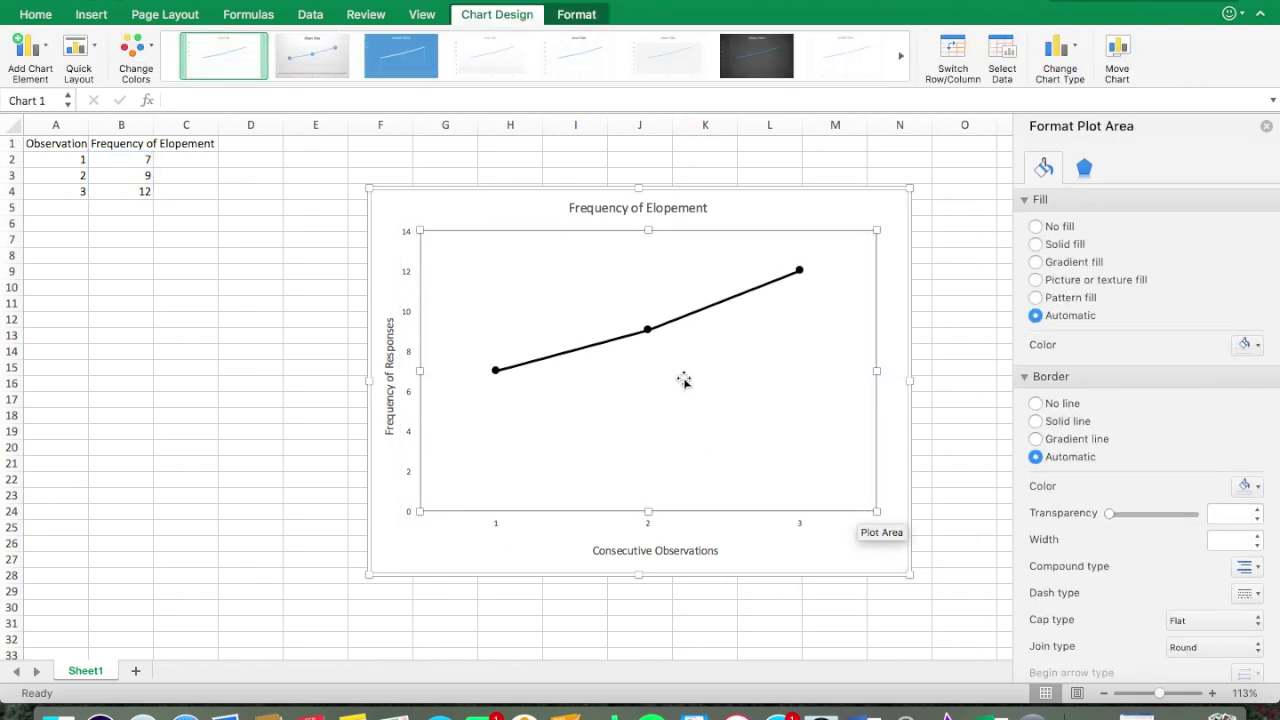
pyautogui.moveTo(623, 297); pyautogui.dragTo(617, 294)
pyautogui.moveTo(391, 363); pyautogui.dragTo(389, 352)
pyautogui.moveTo(640, 550); pyautogui.dragTo(638, 537)
pyautogui.click(660, 603)
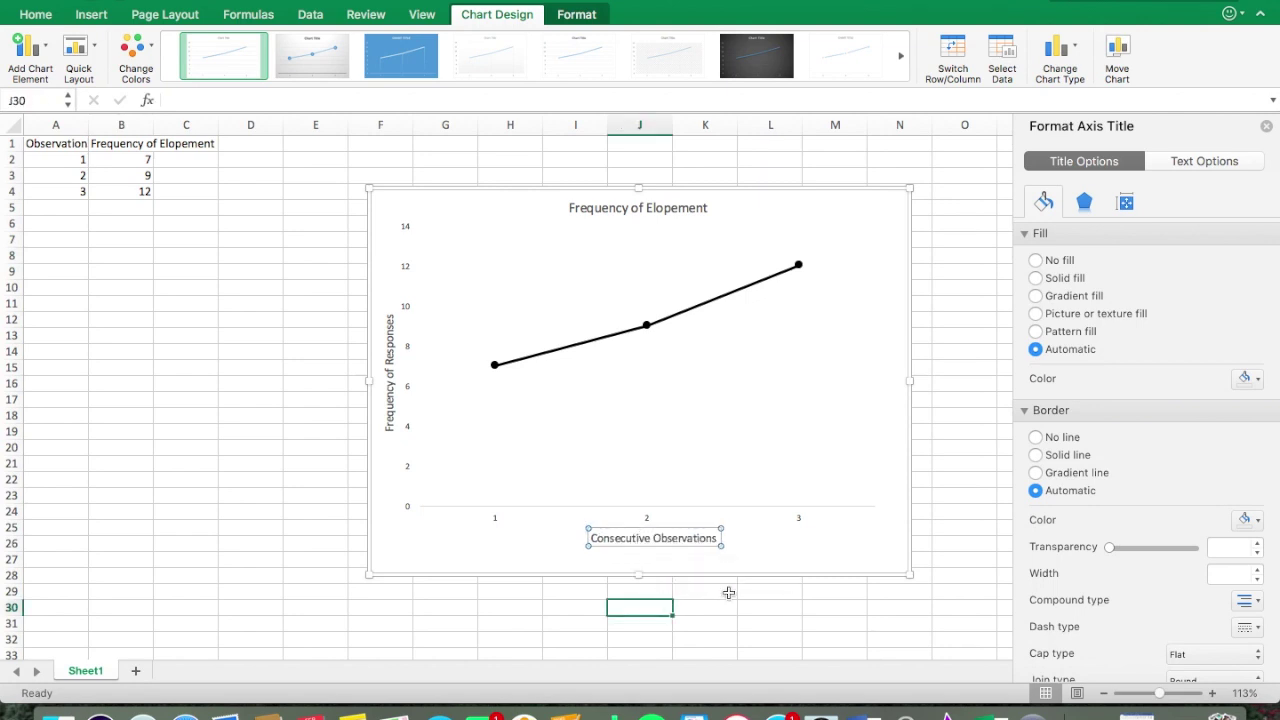
# Shrink the plot area further, move it right, and bring both axis titles closer to it
pyautogui.click(718, 391)
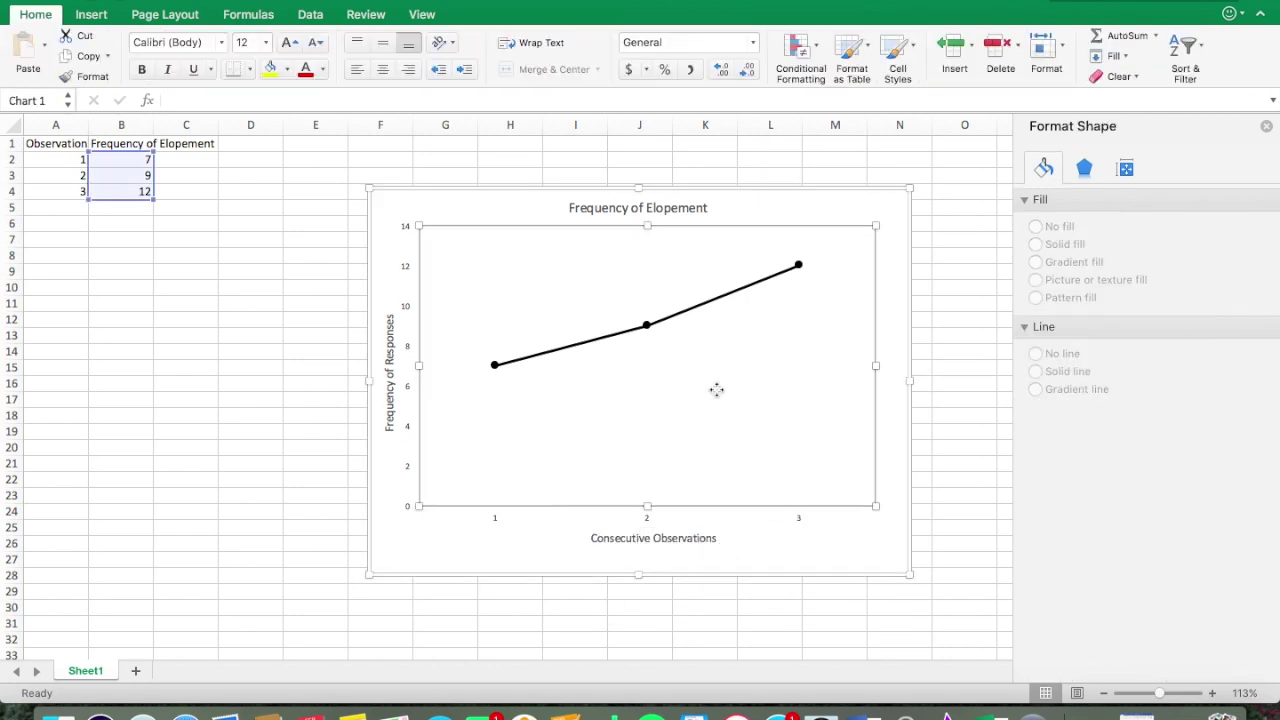
pyautogui.click(875, 505)
pyautogui.moveTo(875, 505); pyautogui.dragTo(831, 471)
pyautogui.click(624, 316)
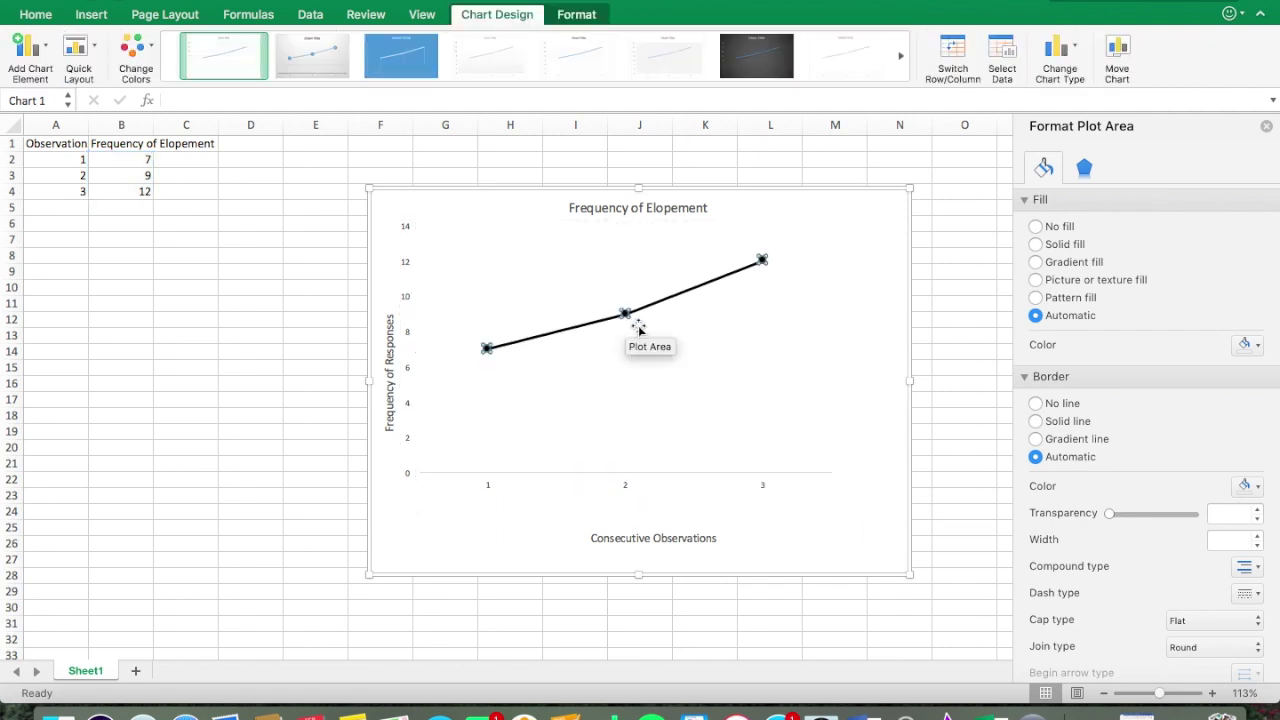
pyautogui.moveTo(641, 287); pyautogui.dragTo(673, 289)
pyautogui.click(673, 289)
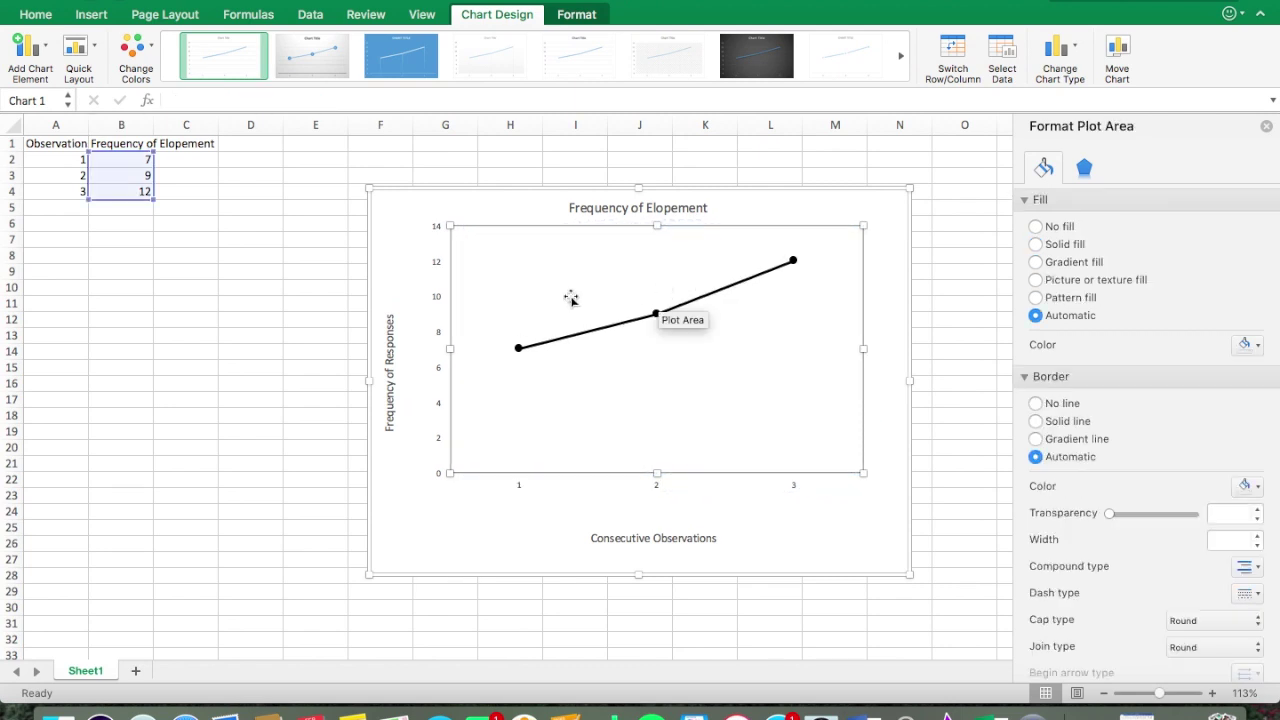
pyautogui.moveTo(392, 365); pyautogui.dragTo(409, 344)
pyautogui.click(622, 538)
pyautogui.moveTo(622, 538); pyautogui.dragTo(636, 515)
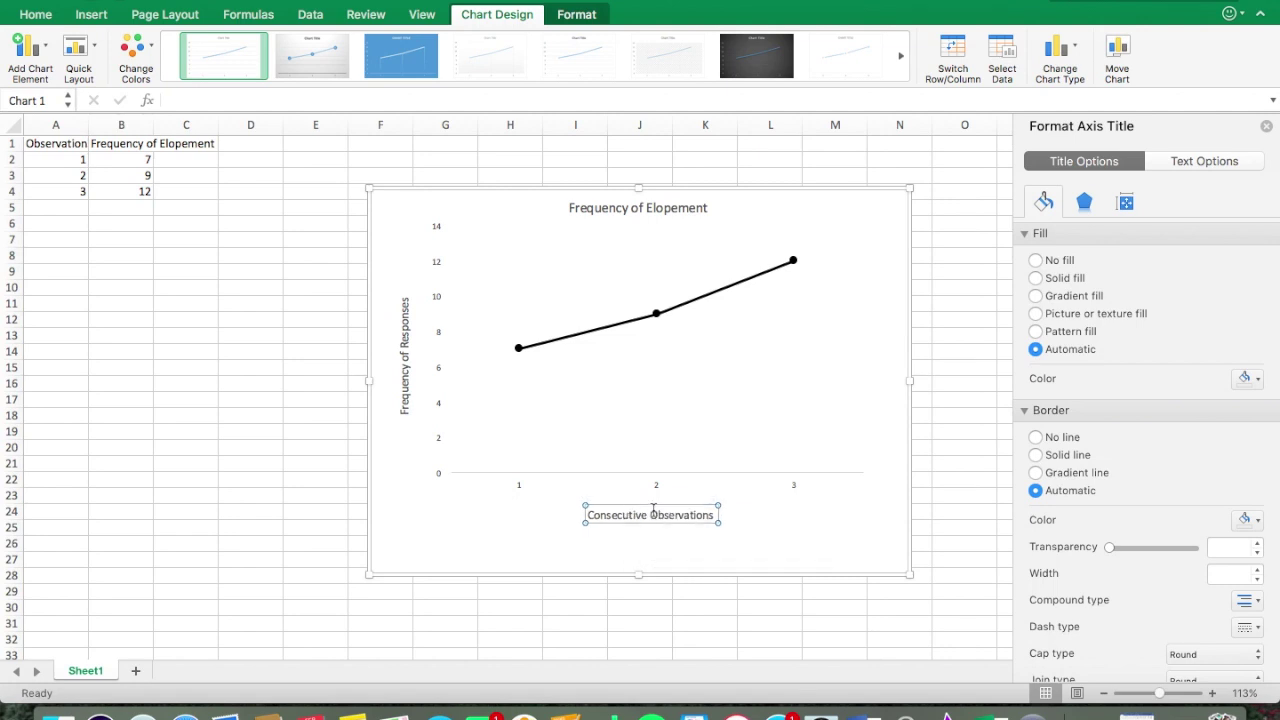
pyautogui.click(733, 610)
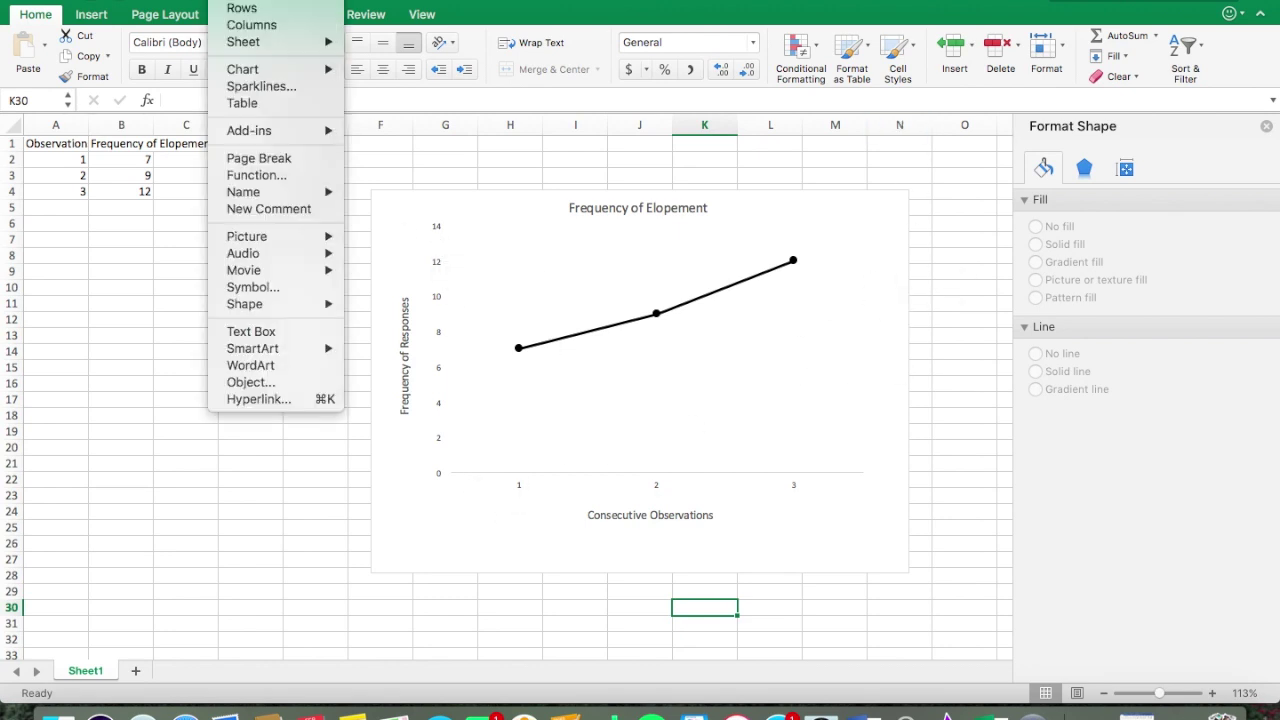
# Add a text box below the chart reading 'Figure 1: Frequency of elopement for a 5-year-old girl with ASD'
pyautogui.click(253, 334)
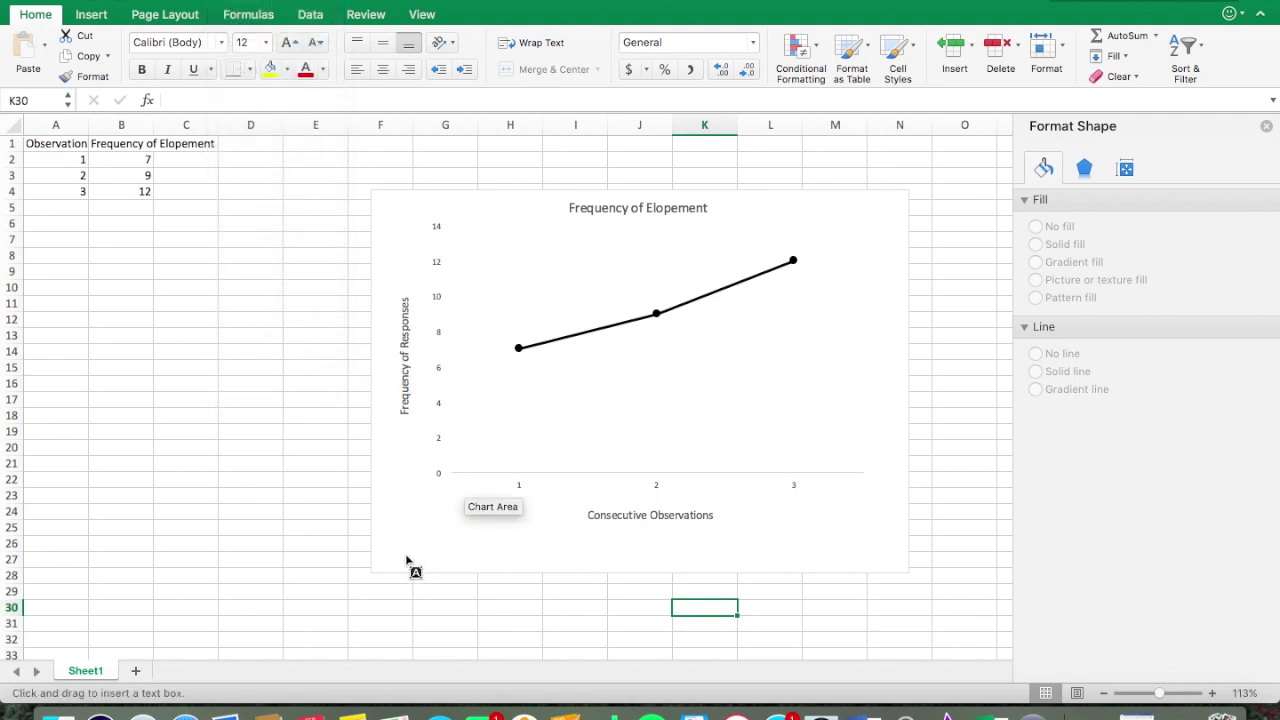
pyautogui.moveTo(405, 553); pyautogui.dragTo(421, 577)
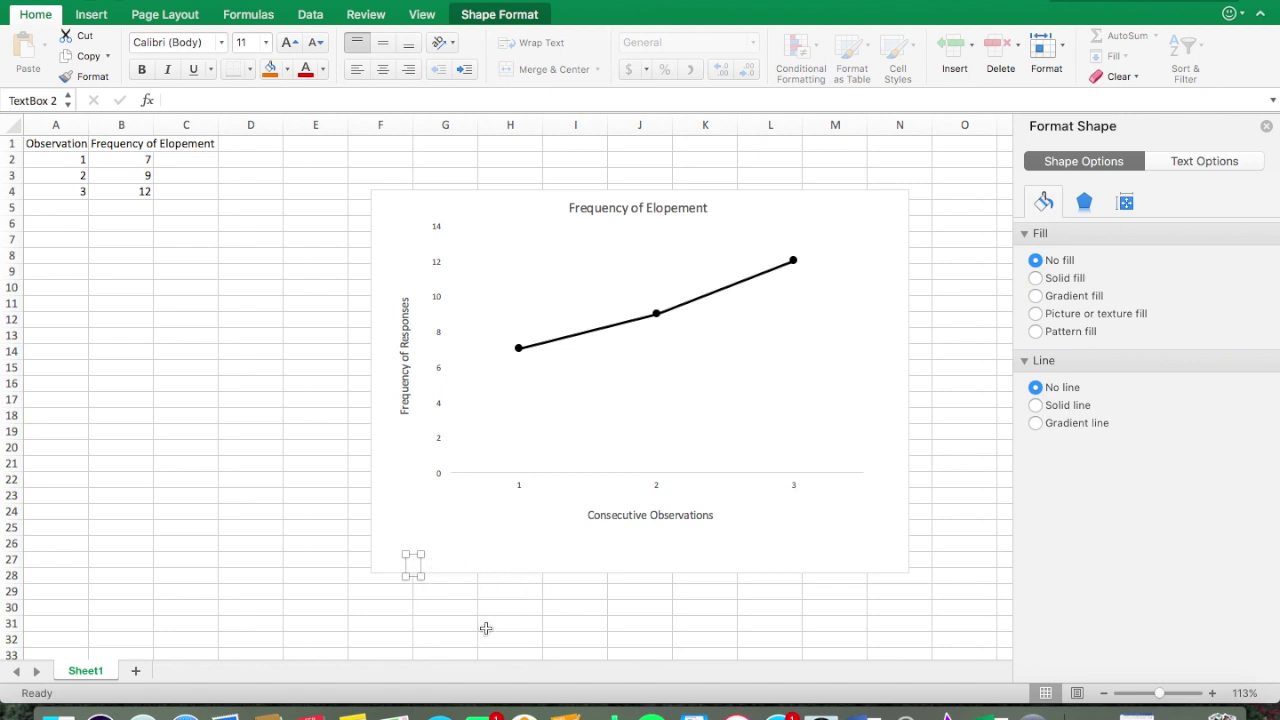
pyautogui.moveTo(413, 553)
pyautogui.mouseDown()
pyautogui.moveTo(440, 541)
pyautogui.moveTo(412, 540)
pyautogui.moveTo(432, 541)
pyautogui.mouseUp()
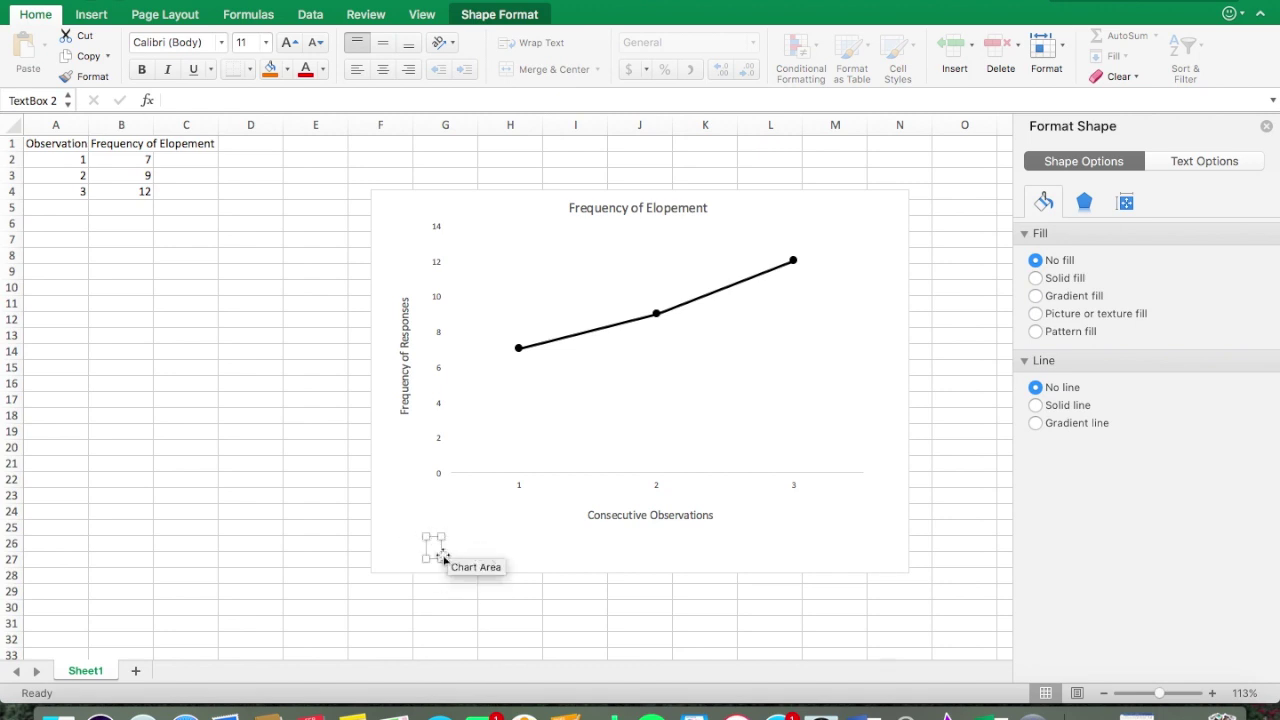
pyautogui.write('F')
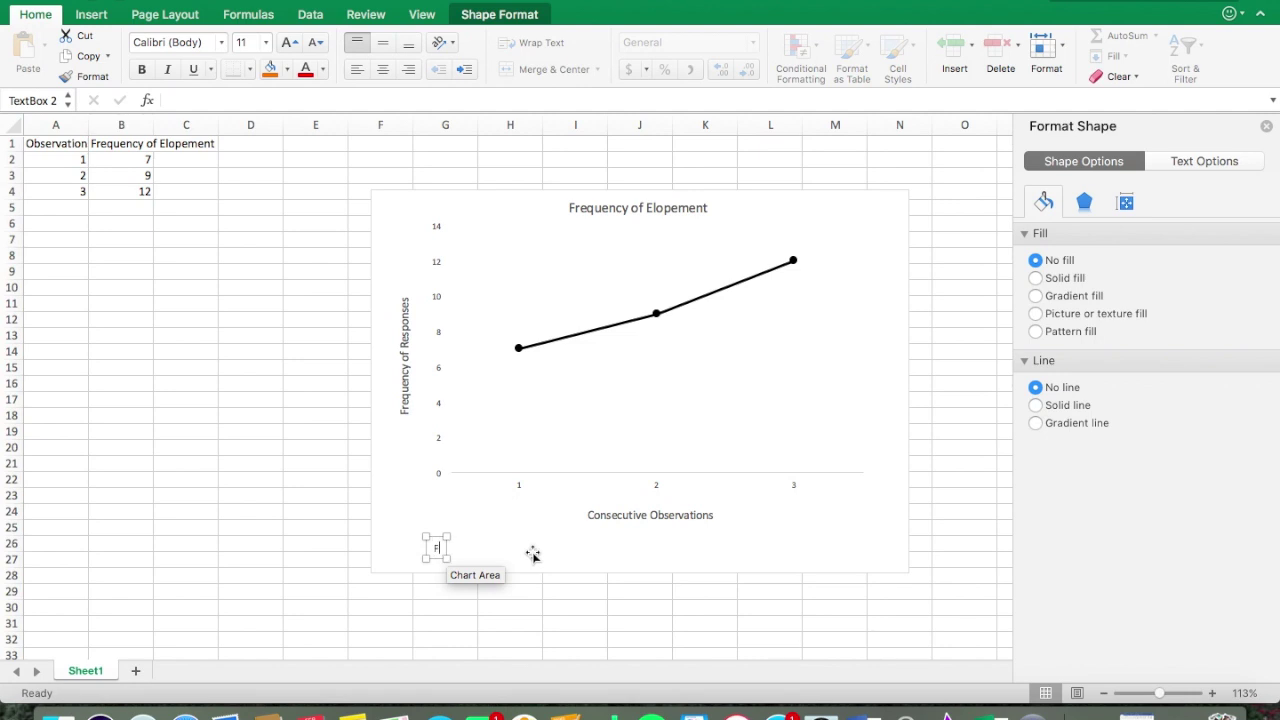
pyautogui.write('igure 1: Fr')
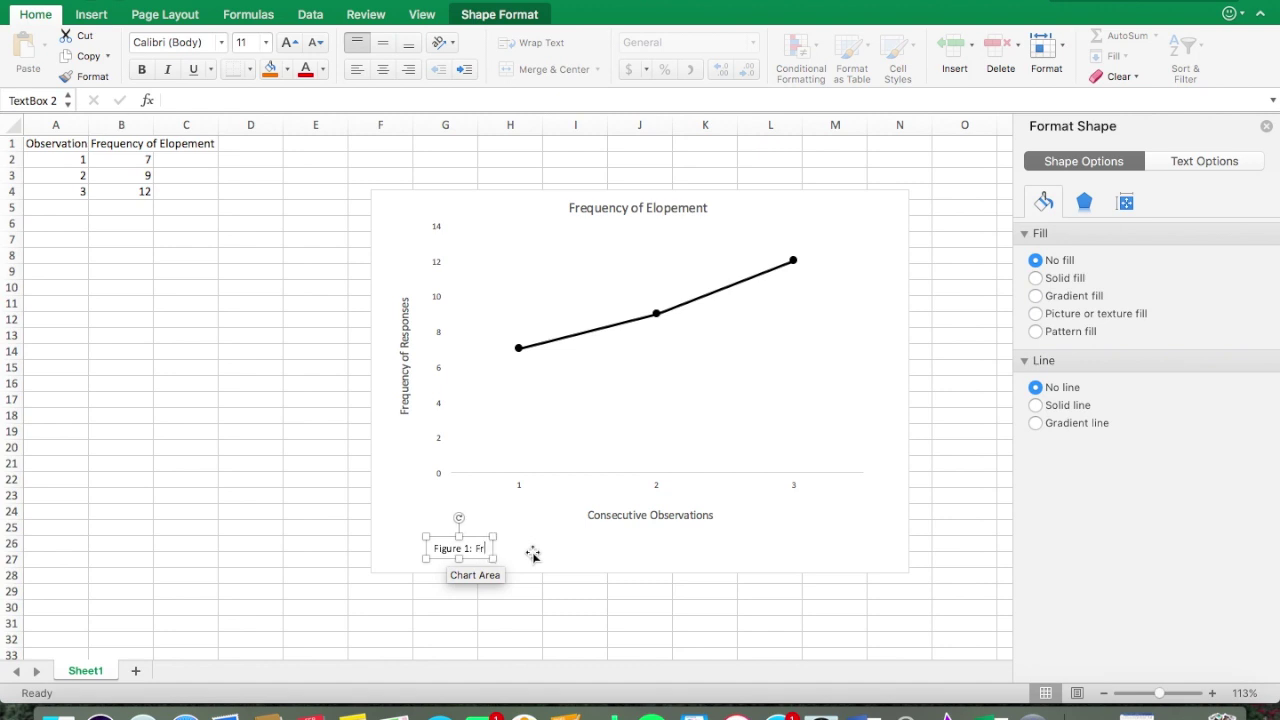
pyautogui.write('equency of elopement for a ')
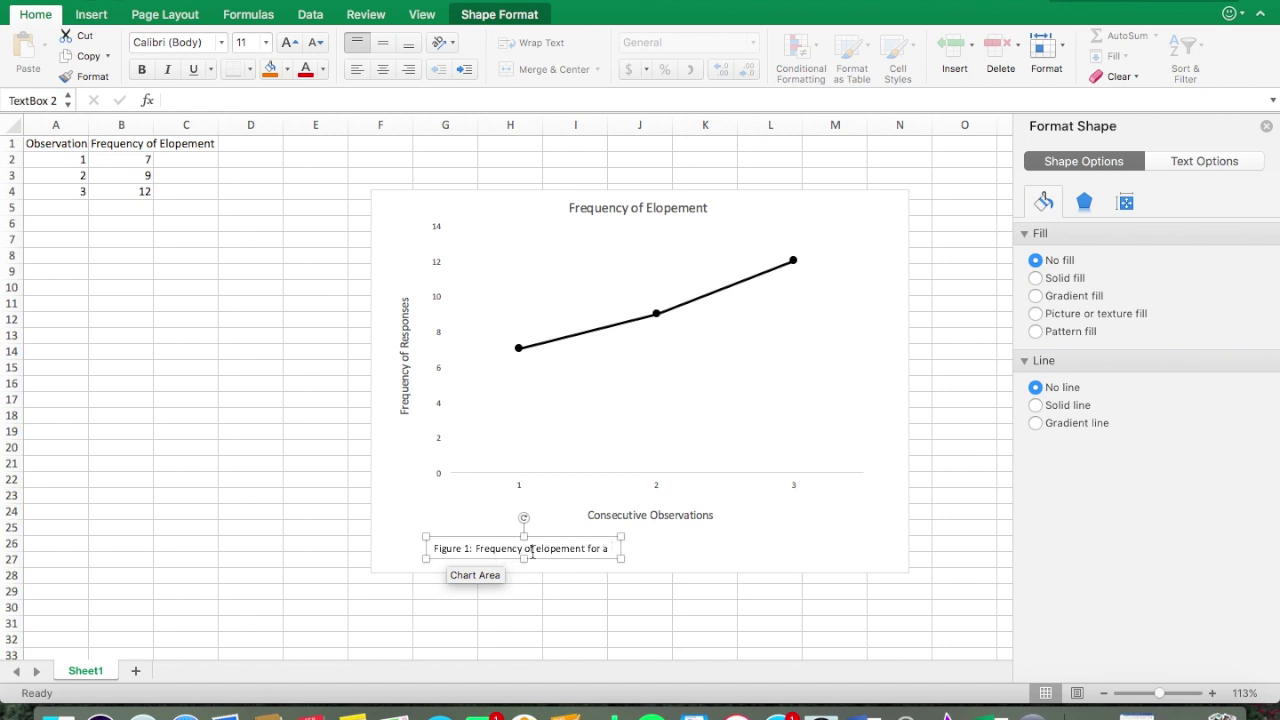
pyautogui.write('5-year')
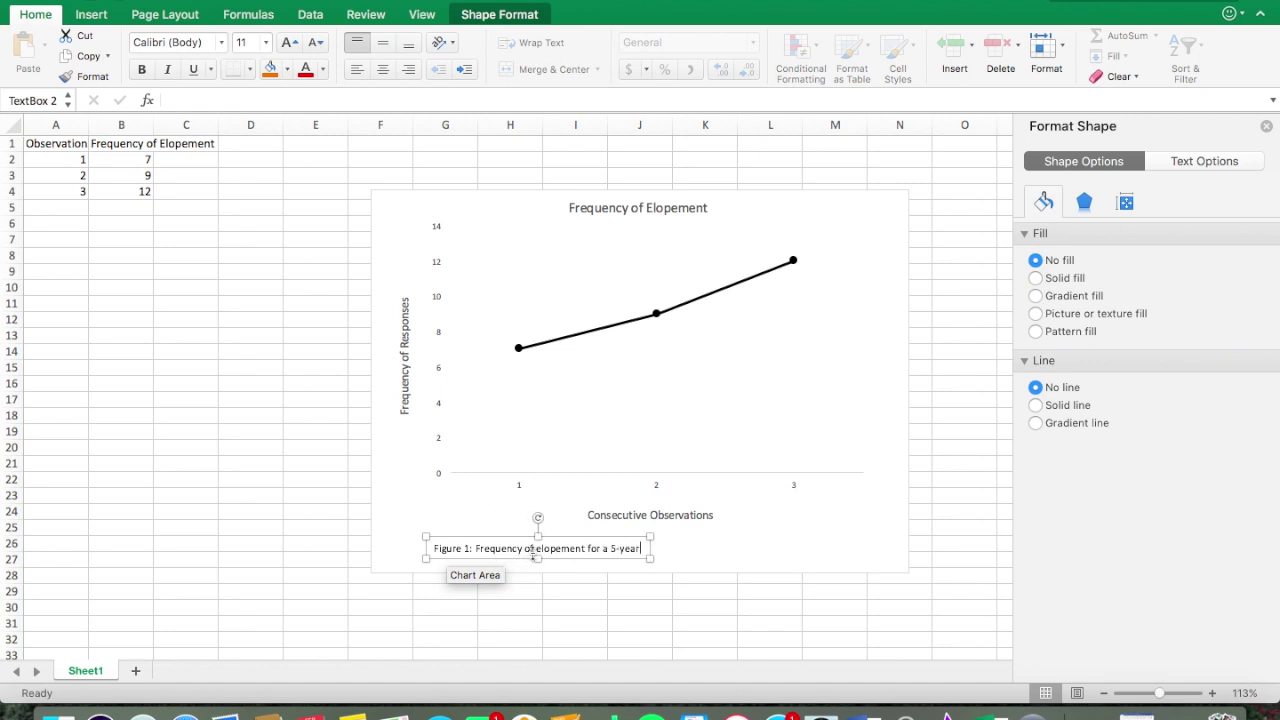
pyautogui.write('-old girl ')
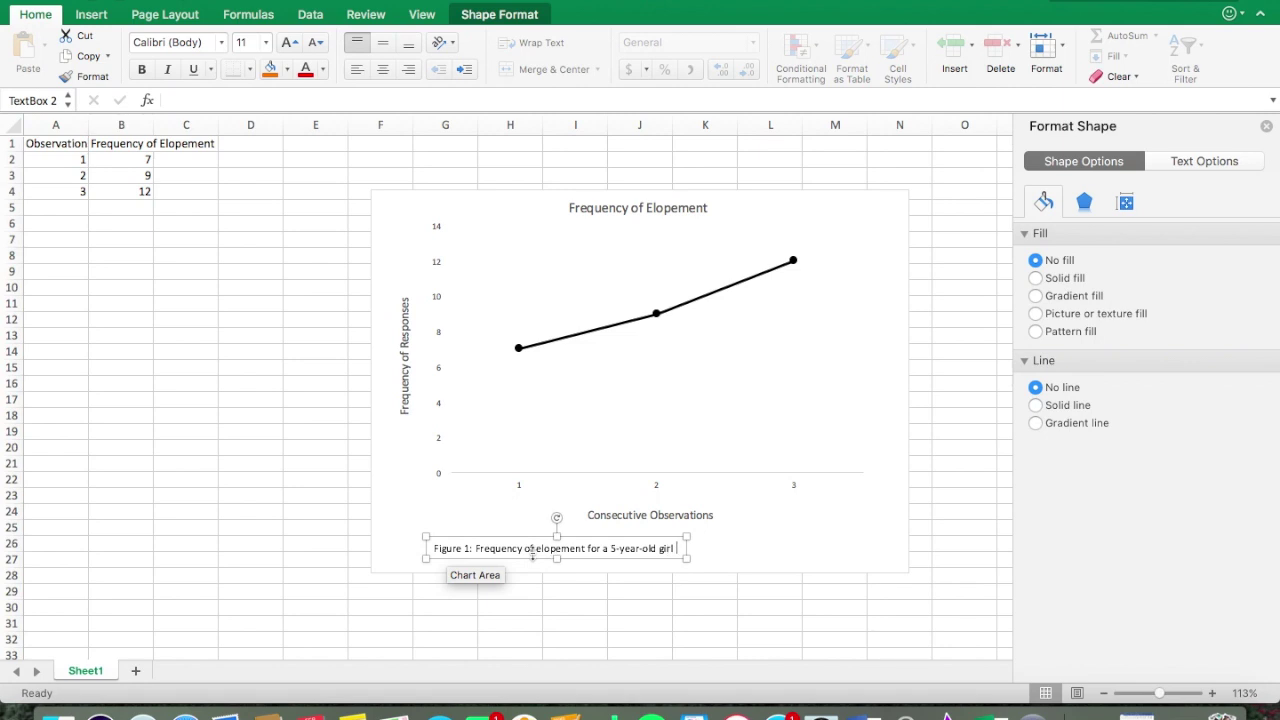
pyautogui.write('with ASD')
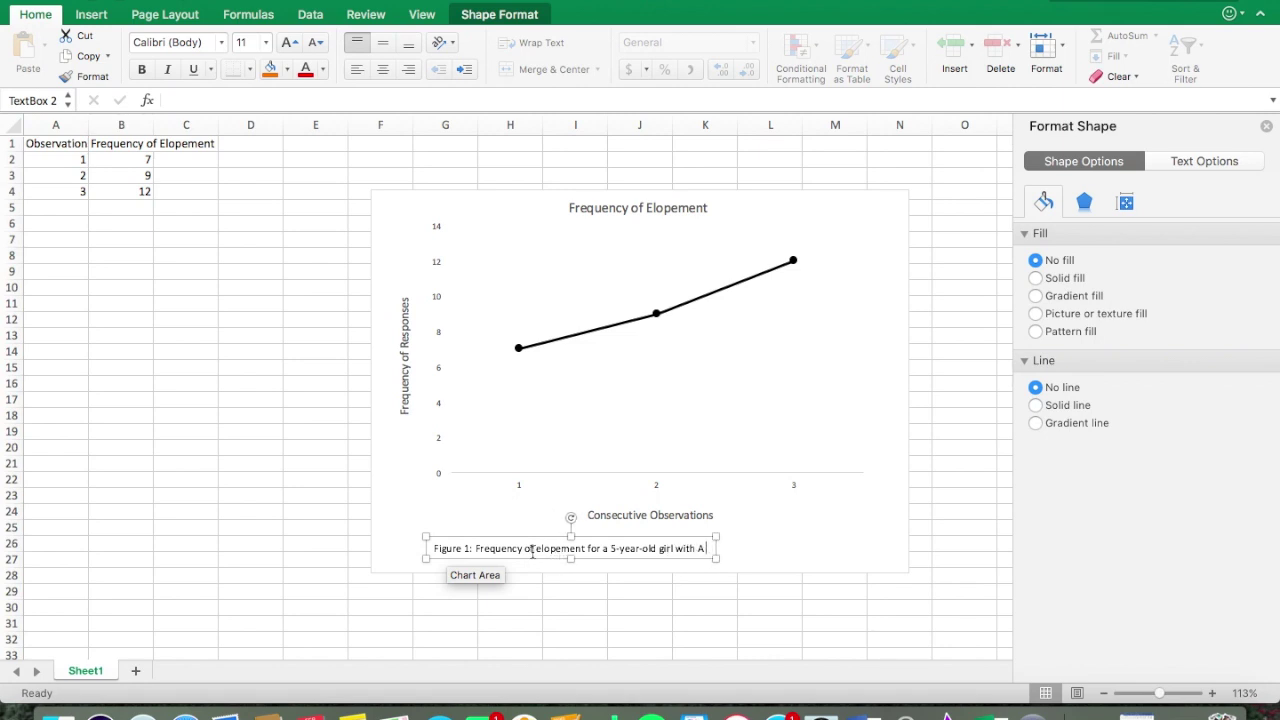
pyautogui.click(597, 596)
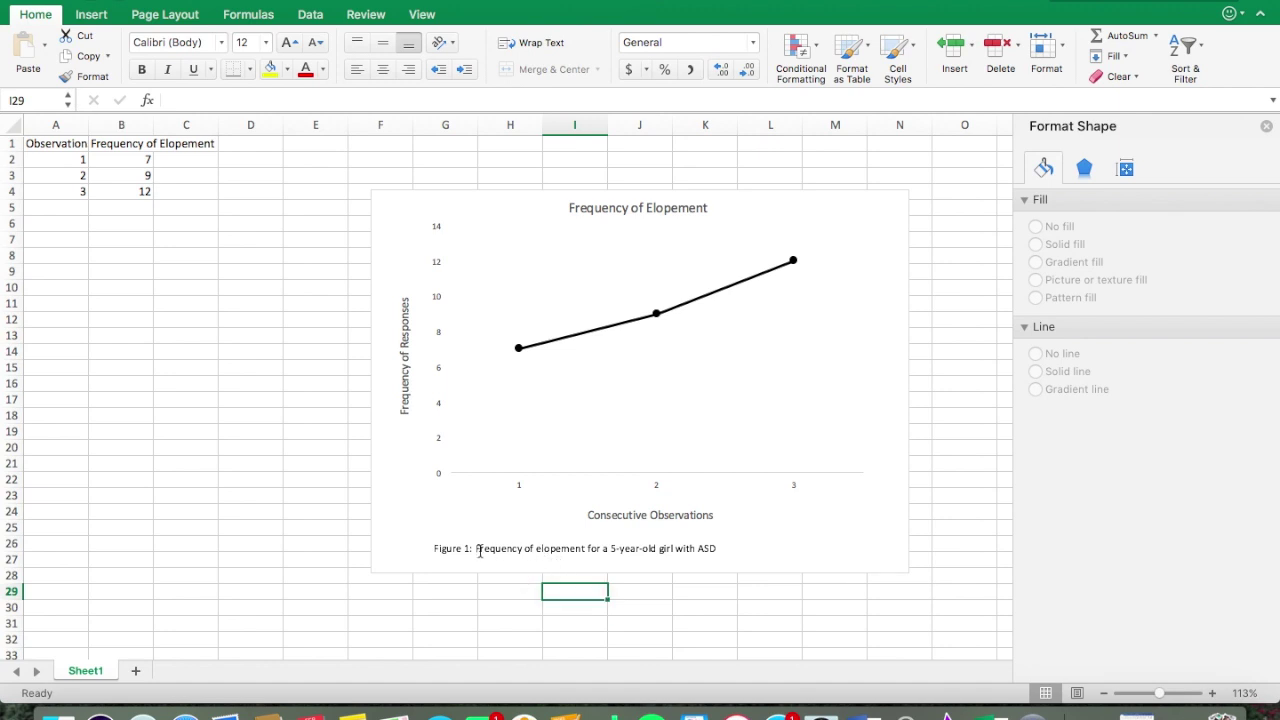
# Drag the Figure 1 caption to sit centred under the Consecutive Observations title
pyautogui.click(456, 549)
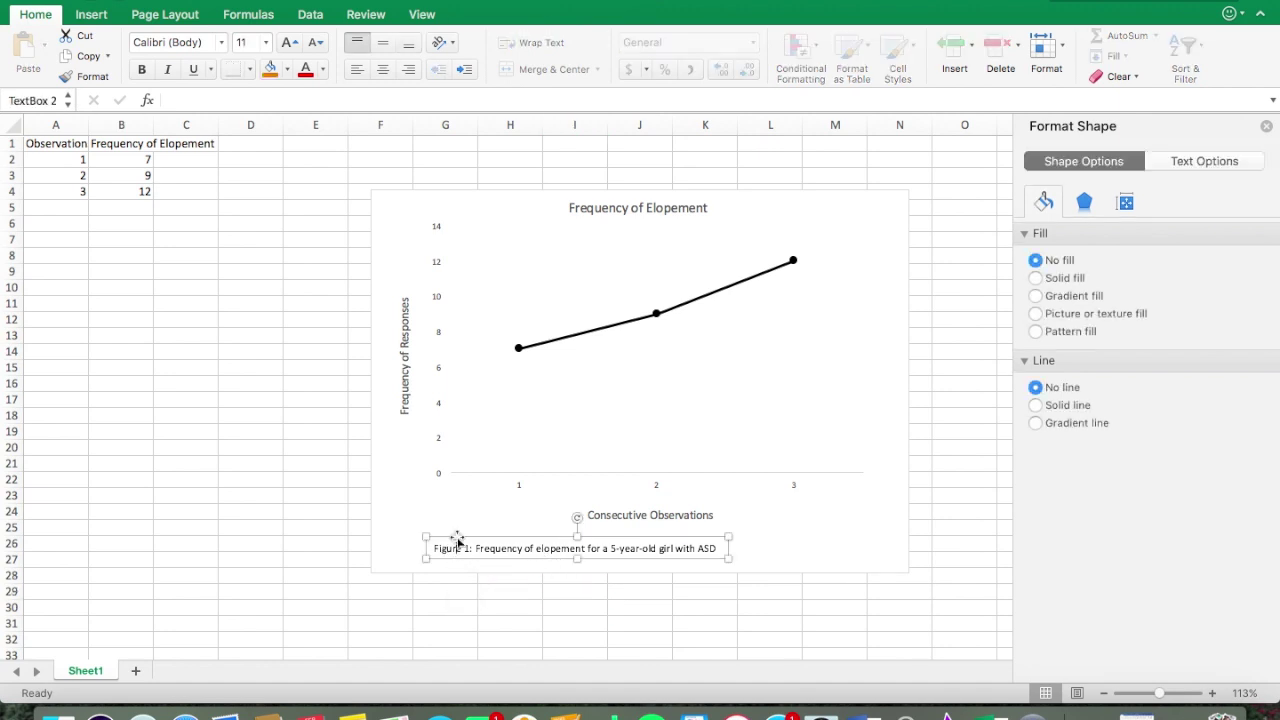
pyautogui.moveTo(457, 541); pyautogui.dragTo(529, 535)
pyautogui.click(586, 608)
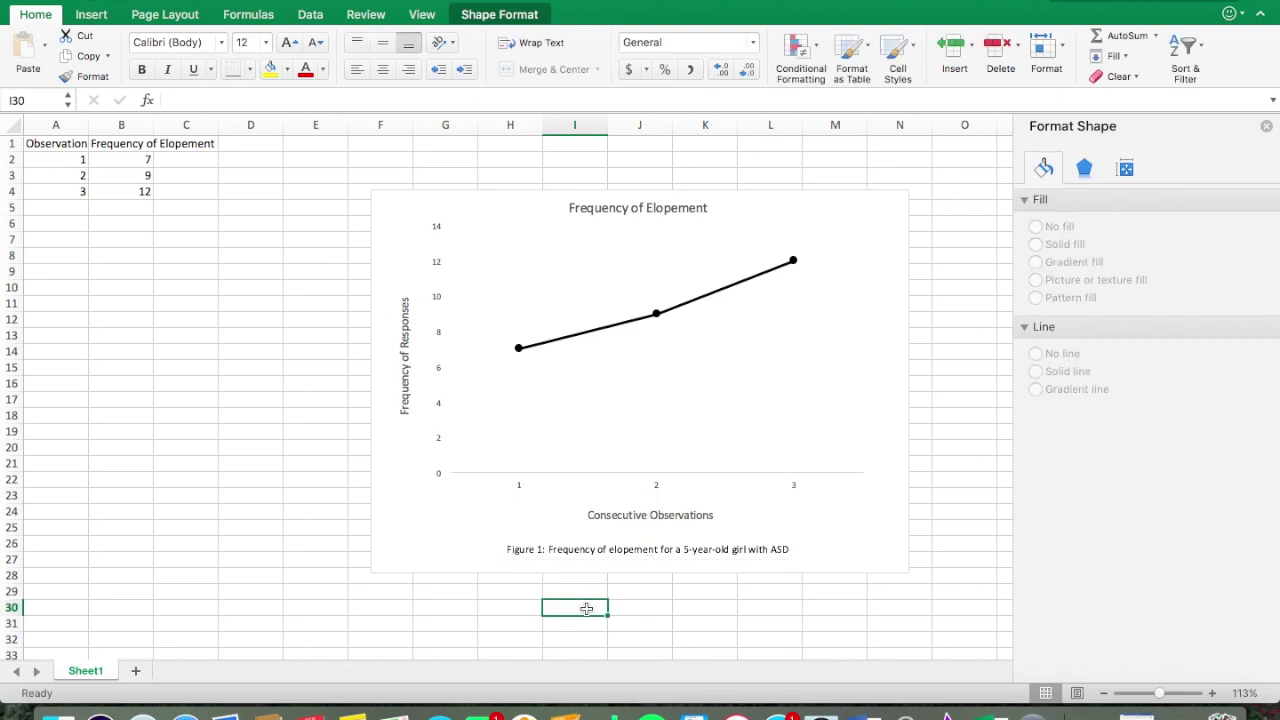
pyautogui.click(929, 637)
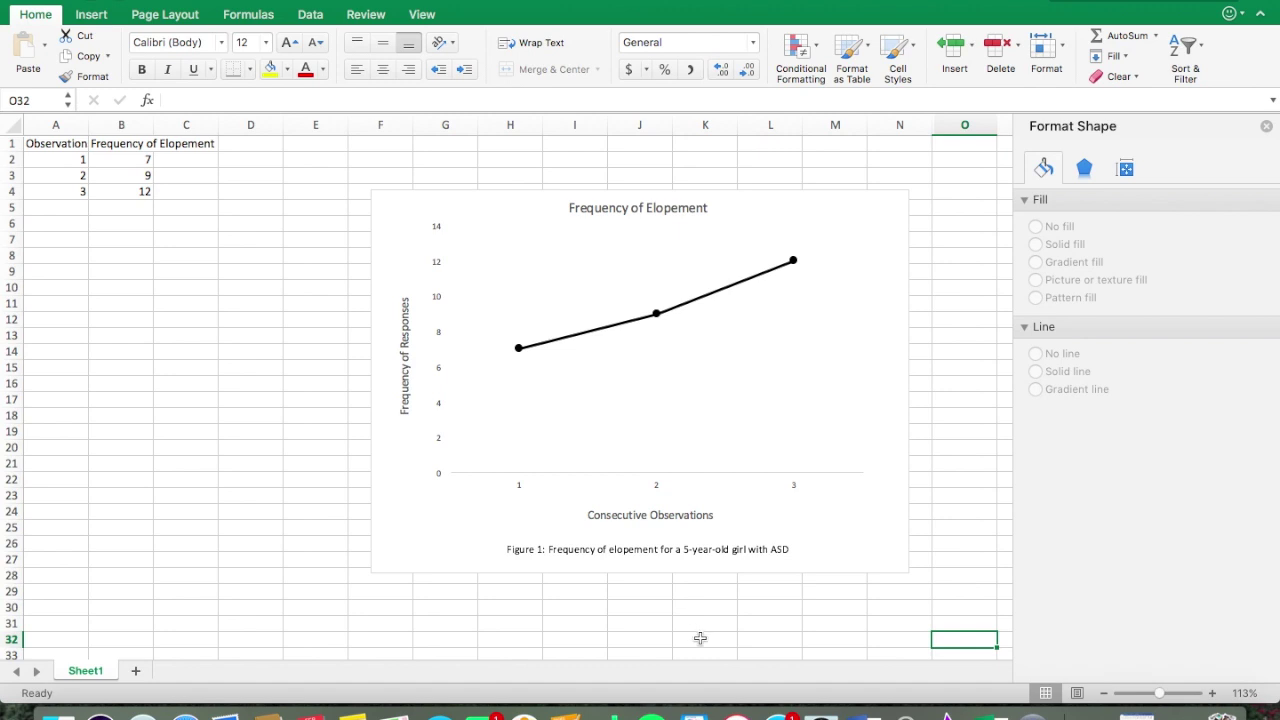
# Close the Format Shape pane
pyautogui.click(1036, 283)
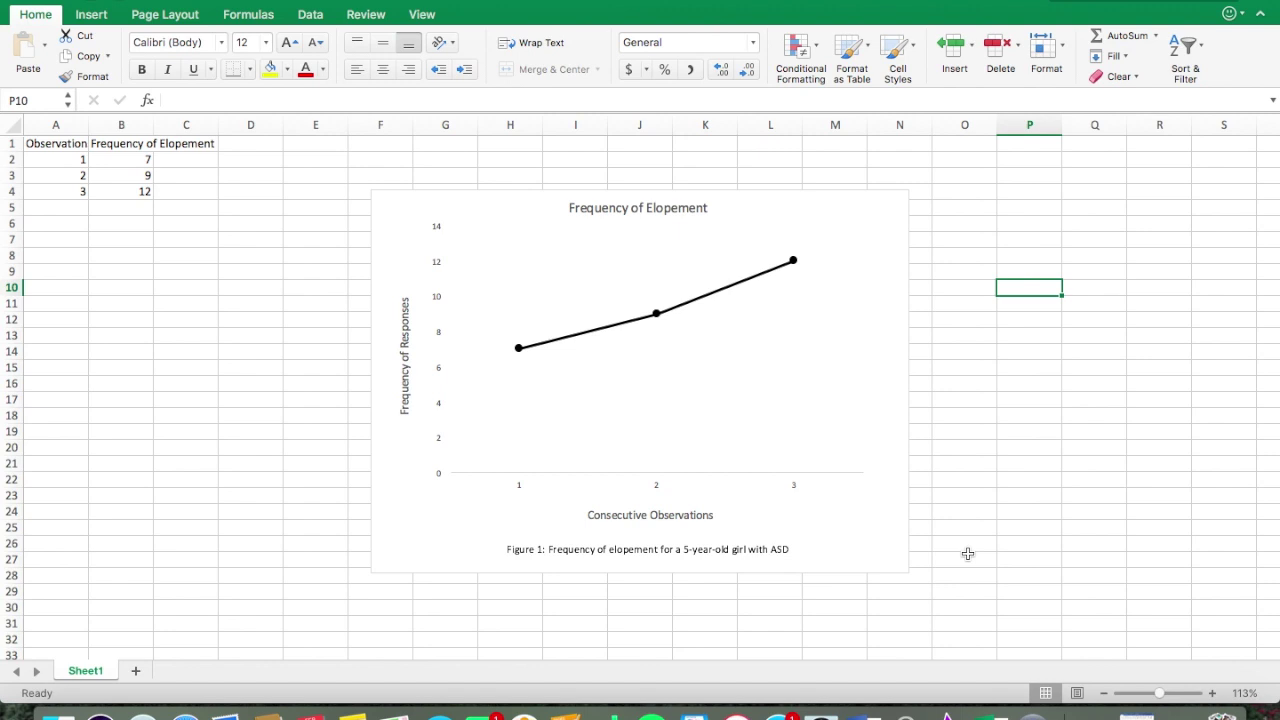
# Save the chart as picture graph1.png in the Desktop — iCloud folder
pyautogui.rightClick(781, 221)
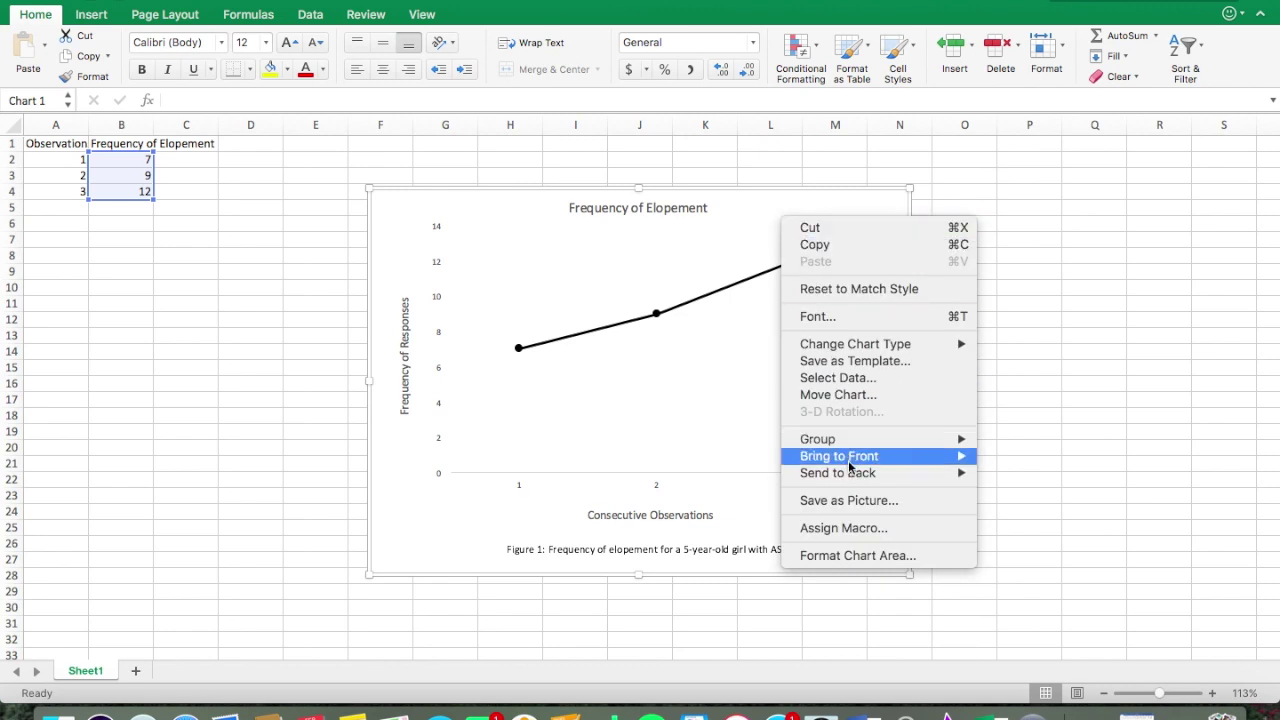
pyautogui.click(855, 502)
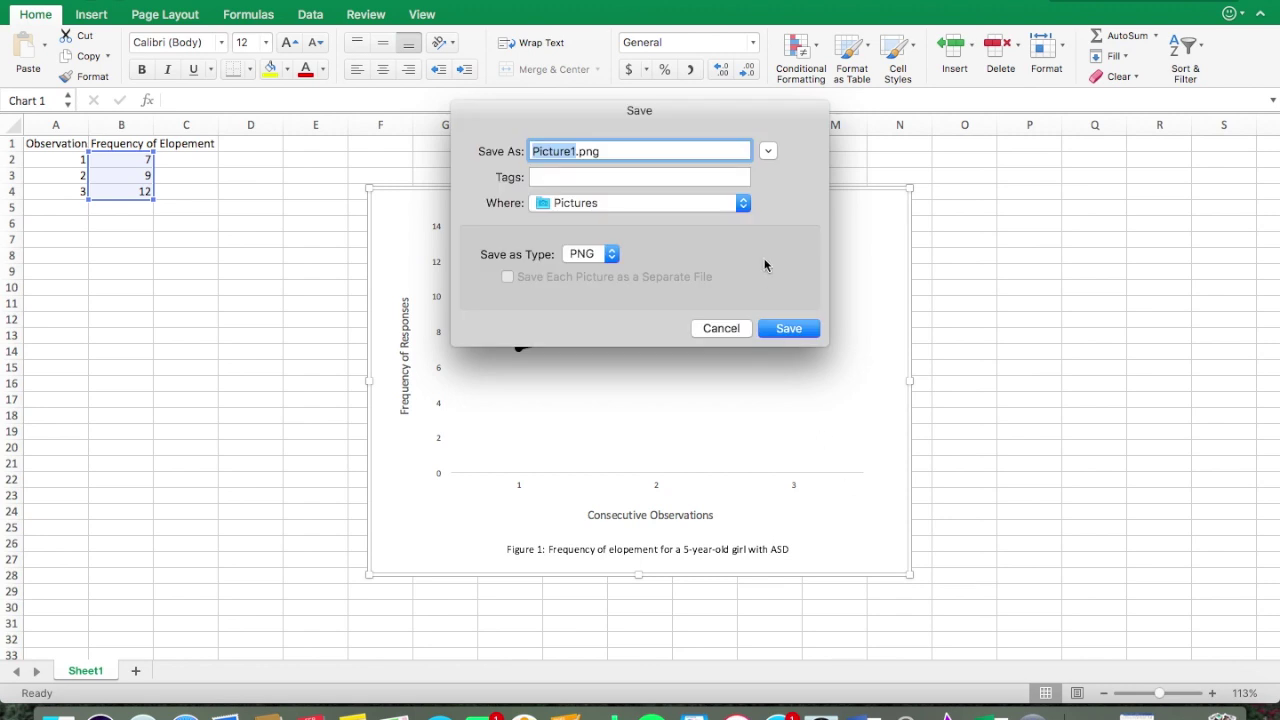
pyautogui.write('graph1')
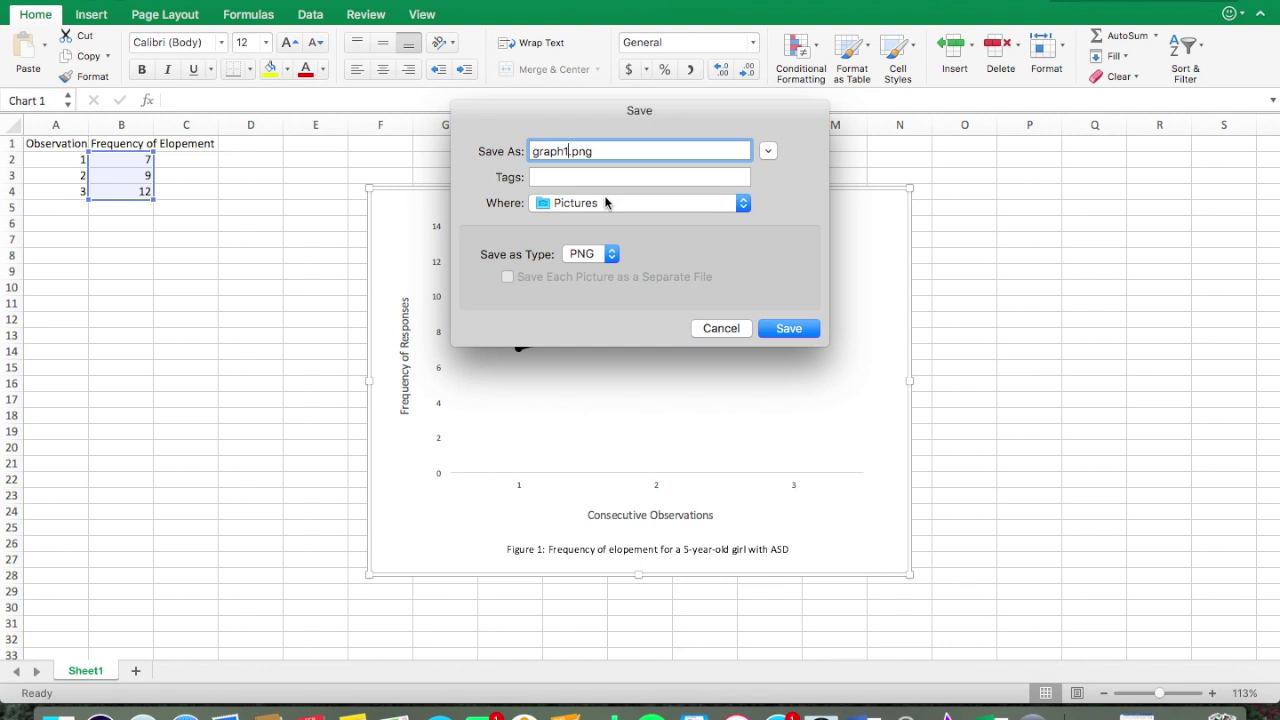
pyautogui.click(697, 203)
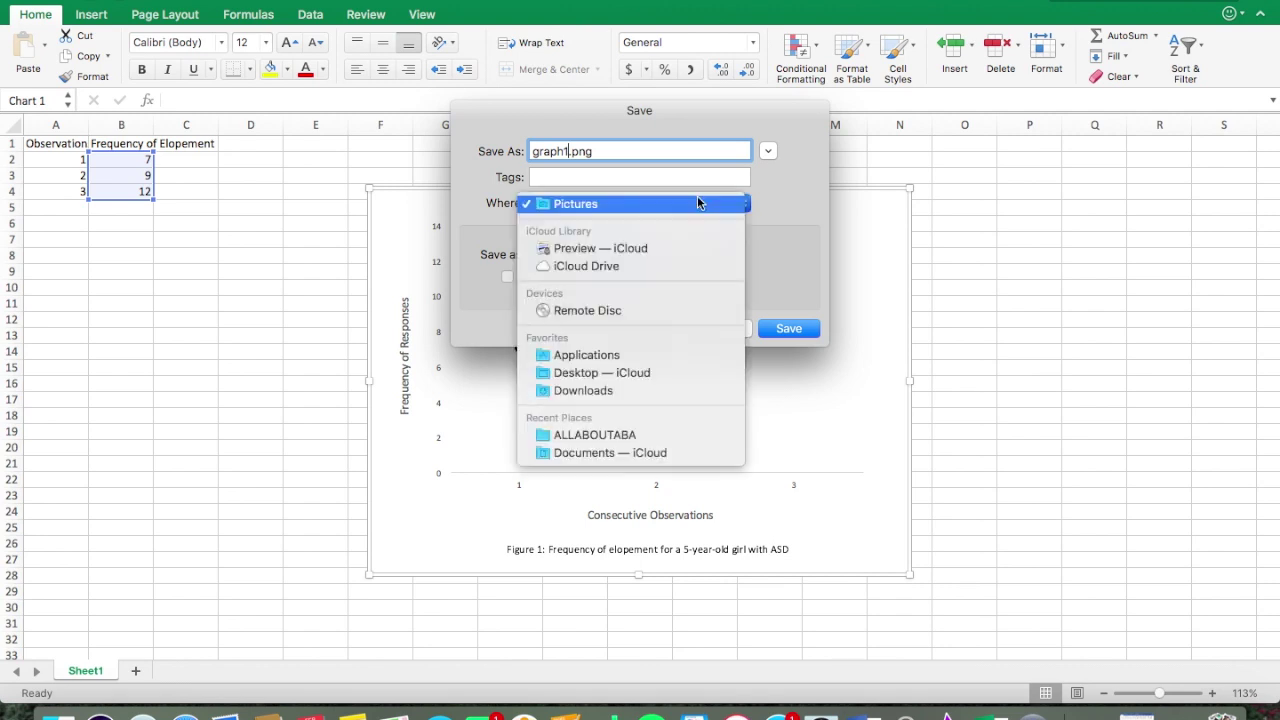
pyautogui.click(640, 356)
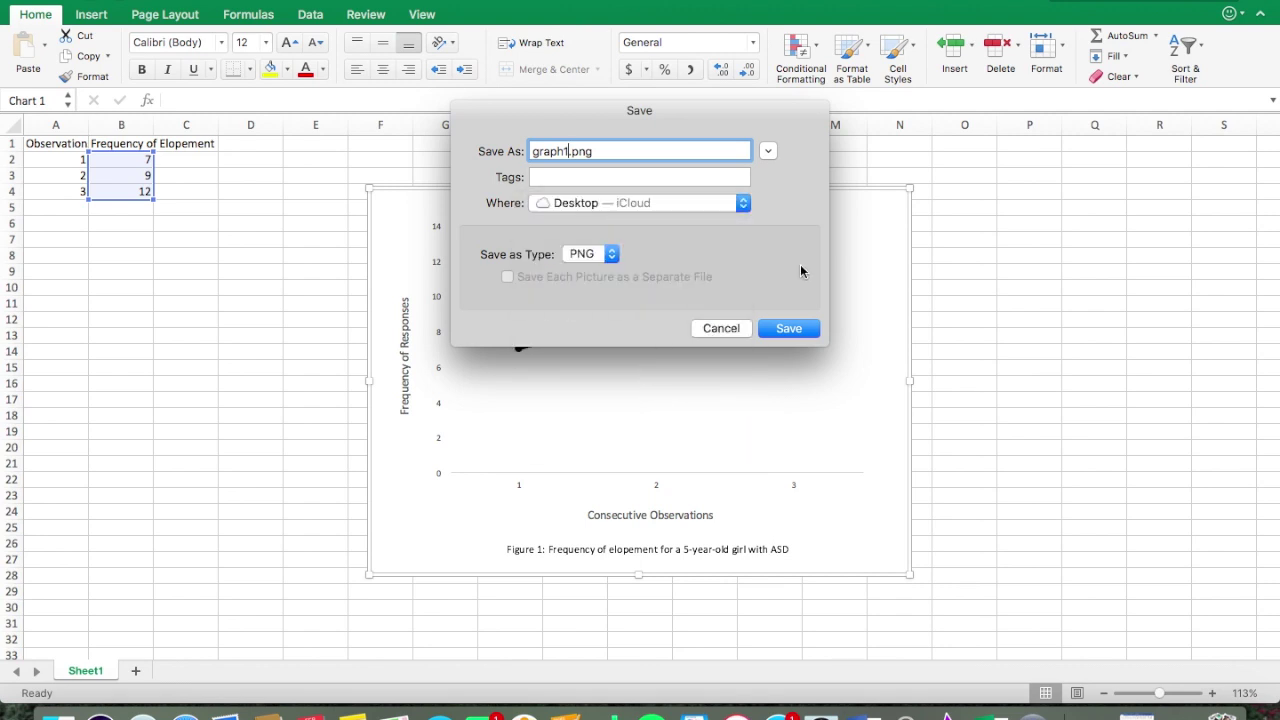
pyautogui.click(788, 329)
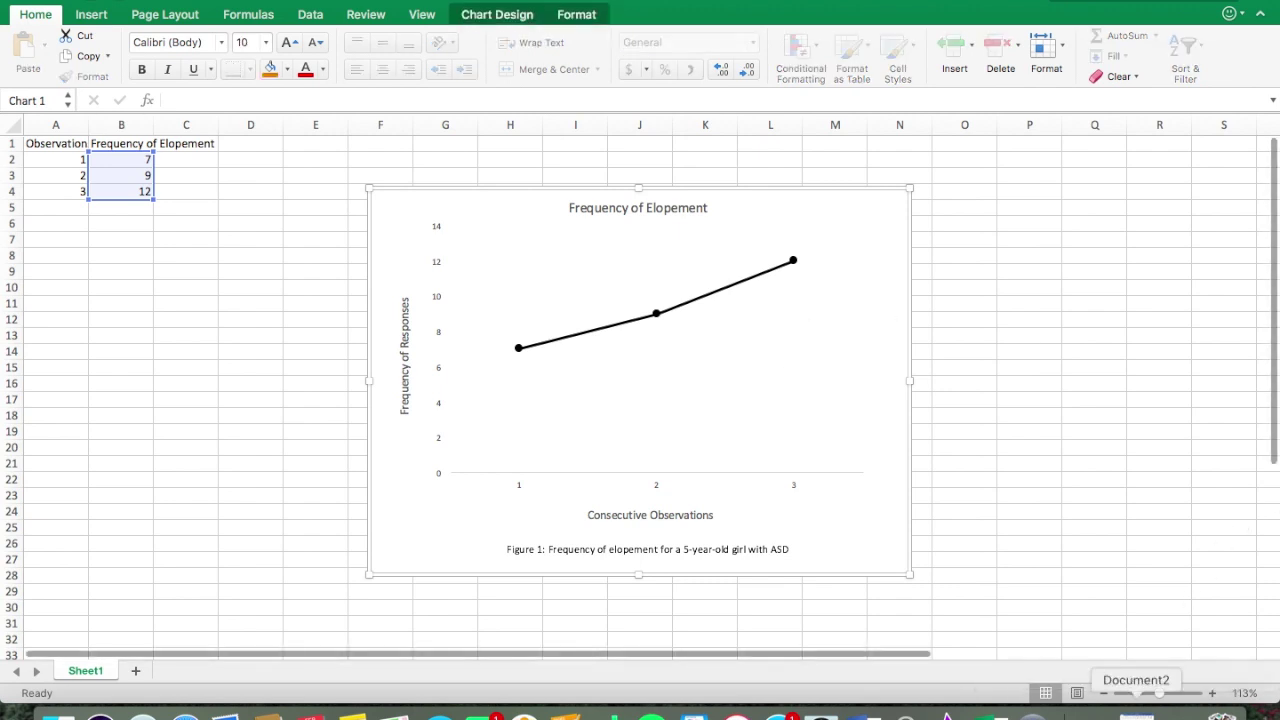
# Bring up the blank Word document and make its window fill the screen
pyautogui.click(1136, 712)
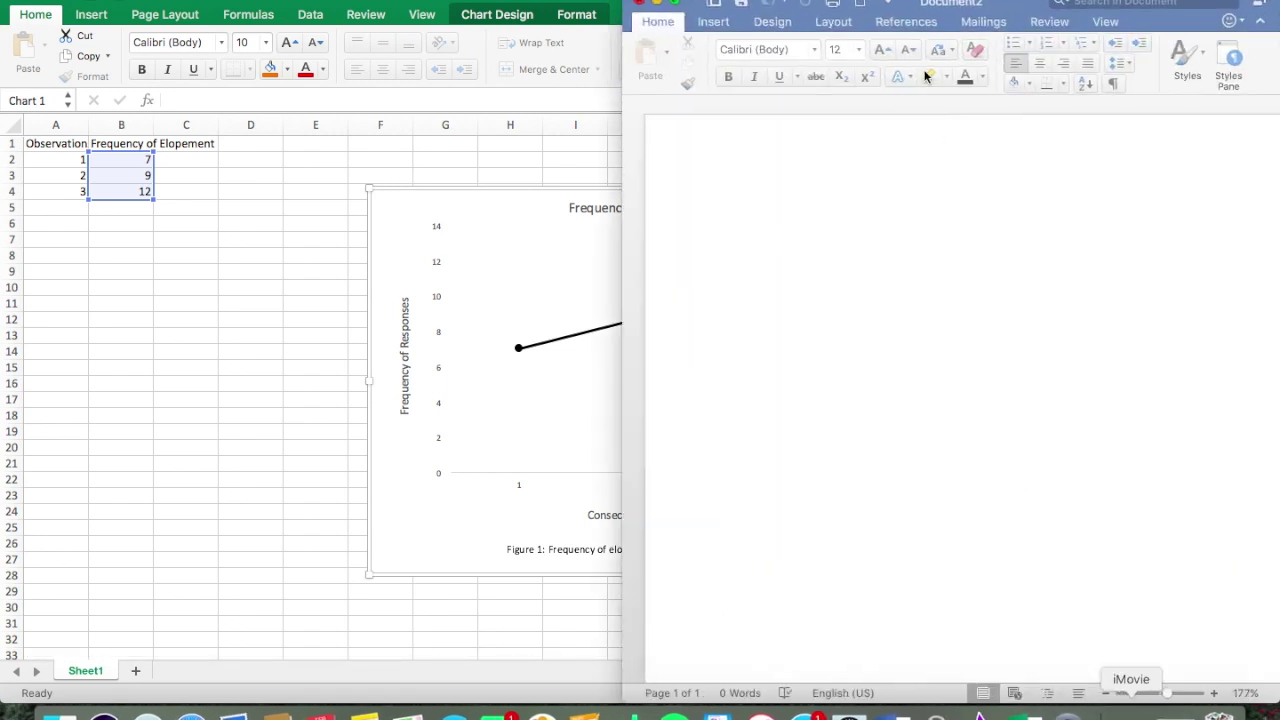
pyautogui.moveTo(1000, 8); pyautogui.dragTo(672, 14)
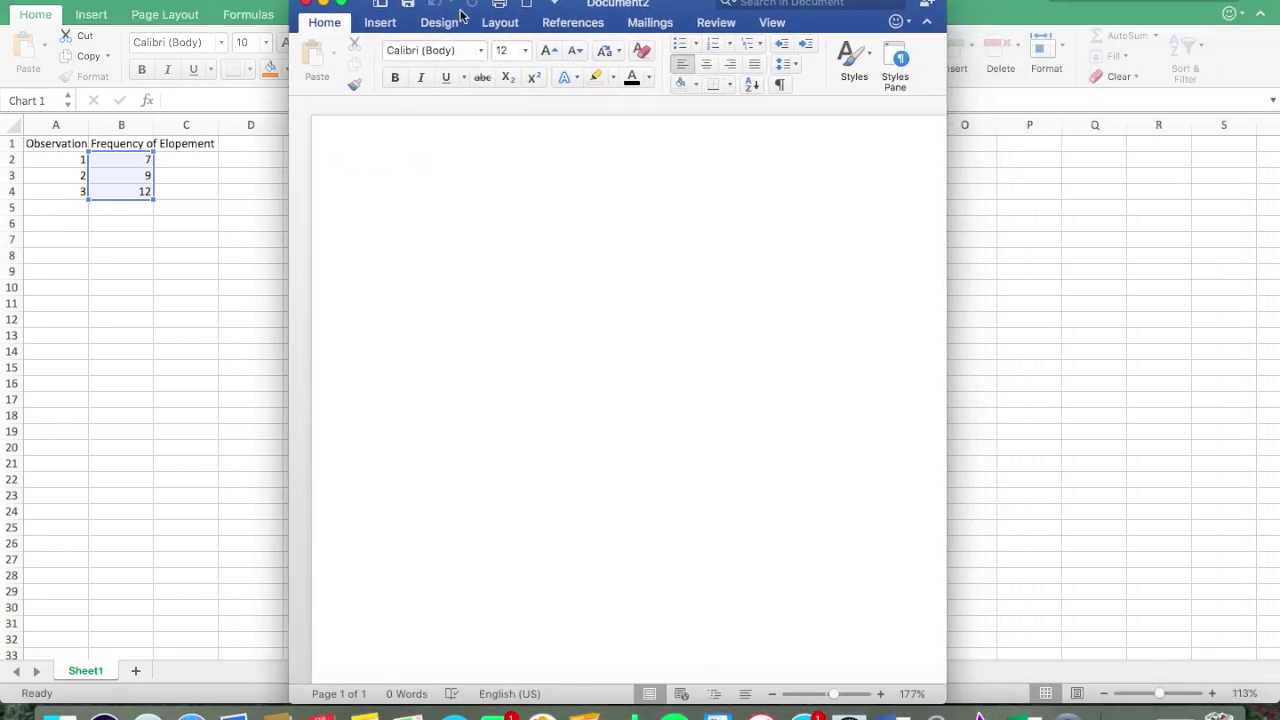
pyautogui.click(341, 5)
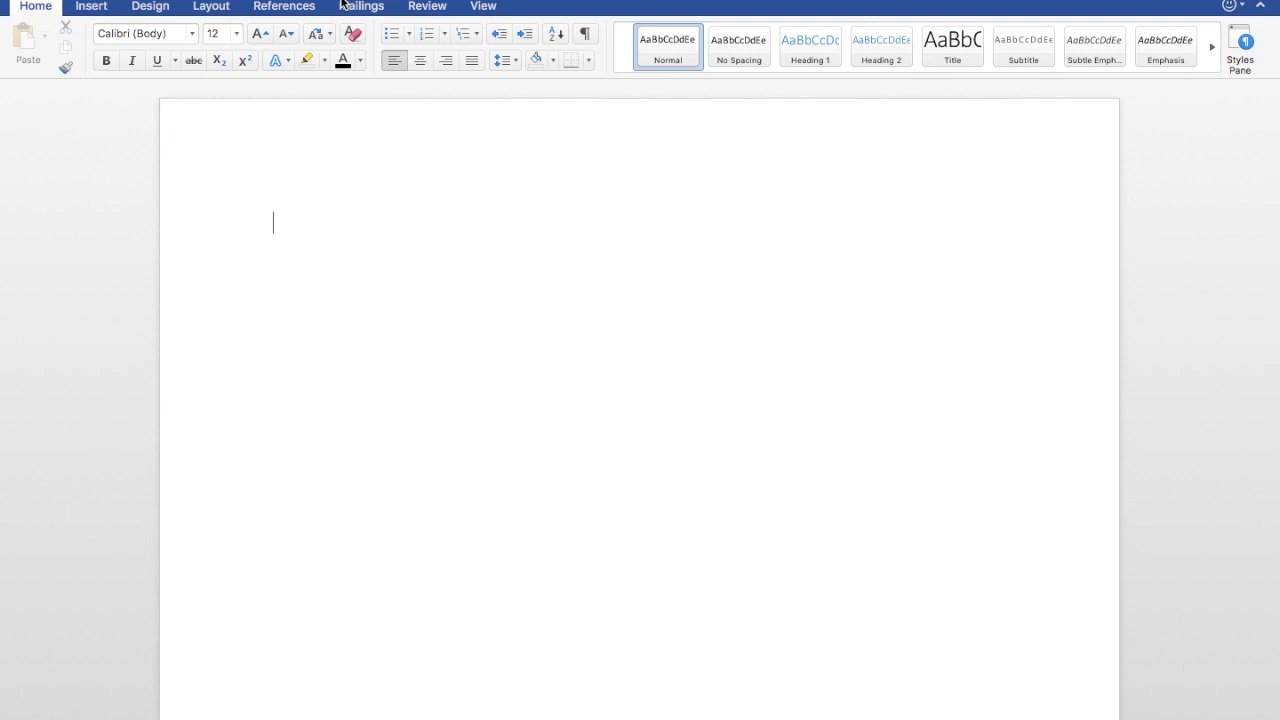
pyautogui.scroll(-1, 289, 443)
pyautogui.scroll(1, 390, 250)
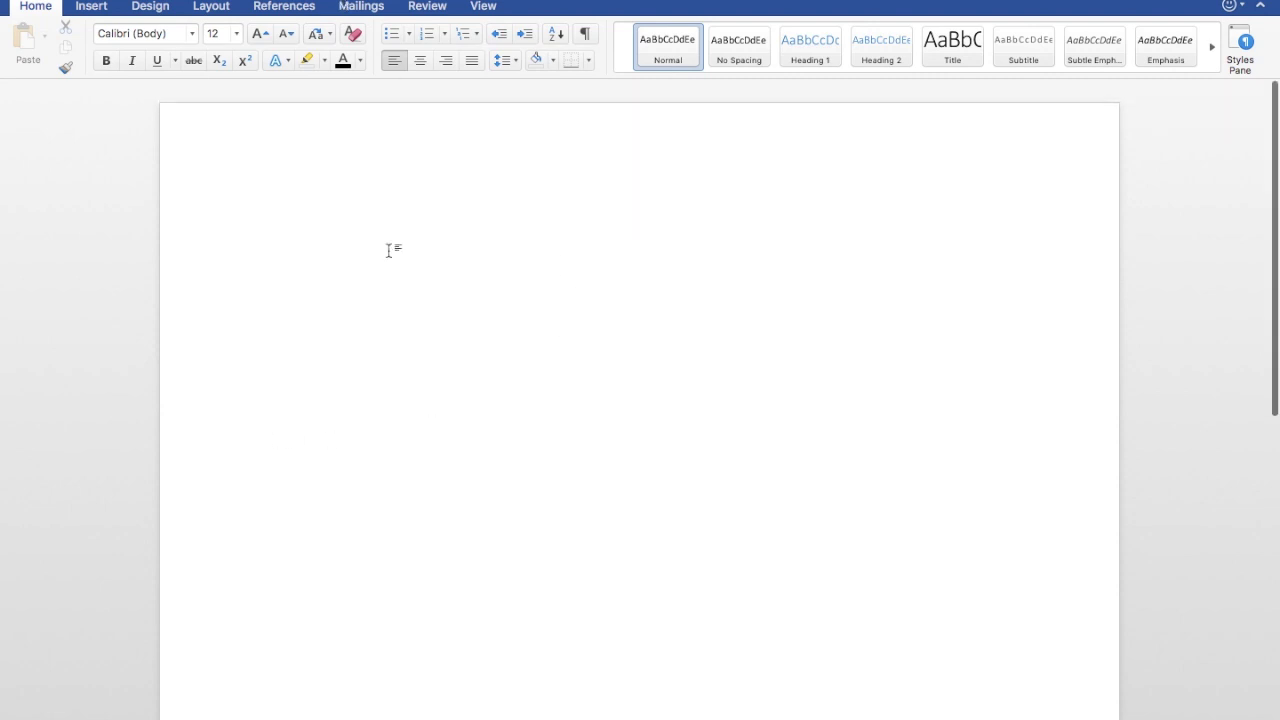
# Insert graph1.png into the document using Picture from File
pyautogui.click(101, 7)
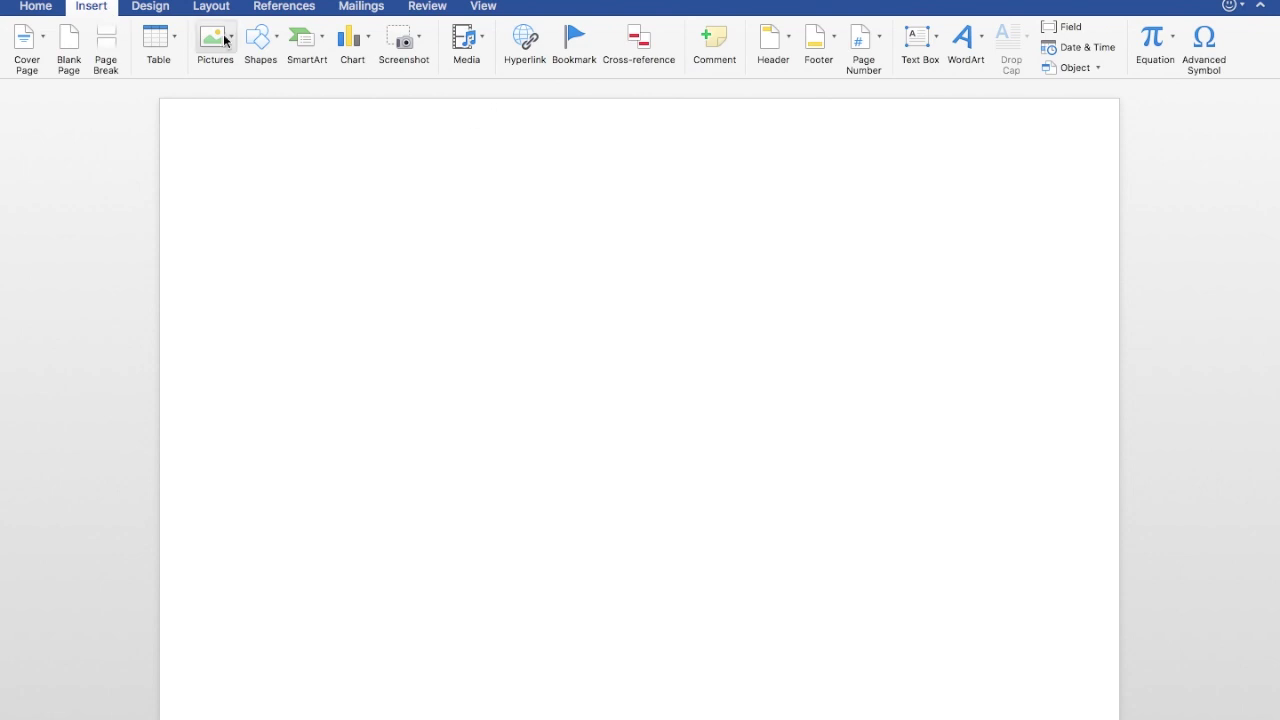
pyautogui.click(229, 40)
pyautogui.click(251, 90)
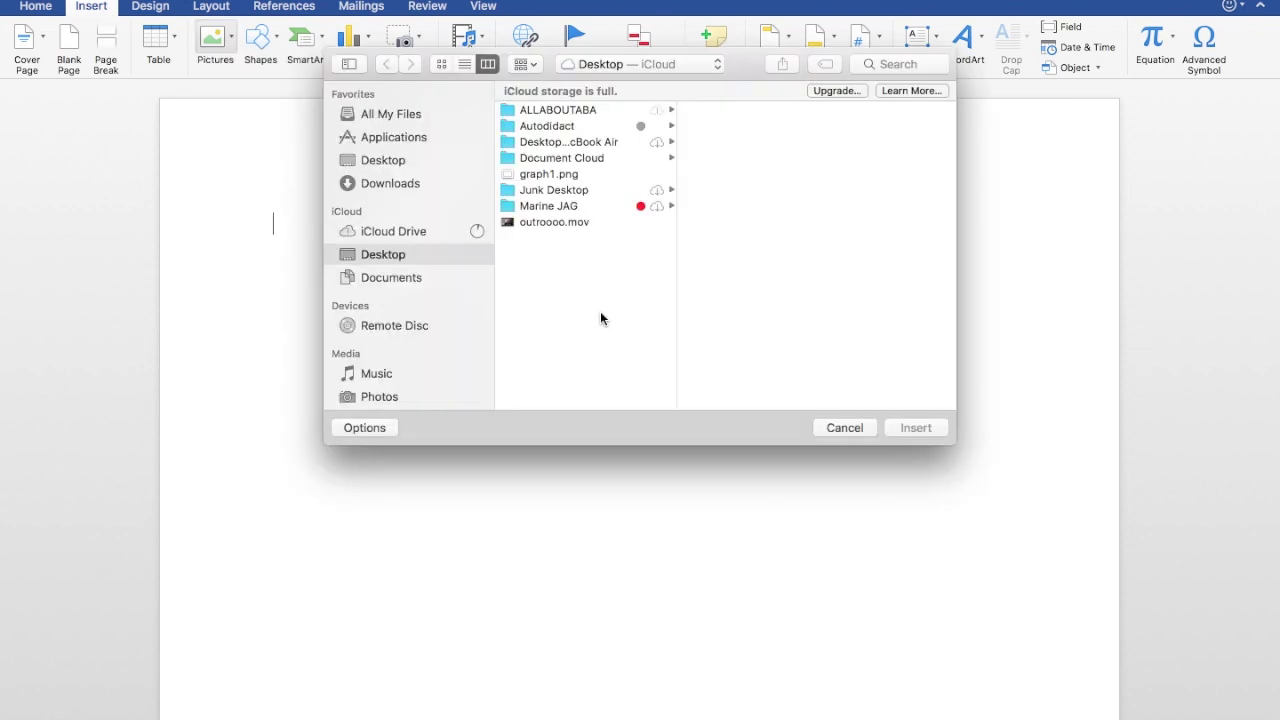
pyautogui.click(549, 174)
pyautogui.click(916, 428)
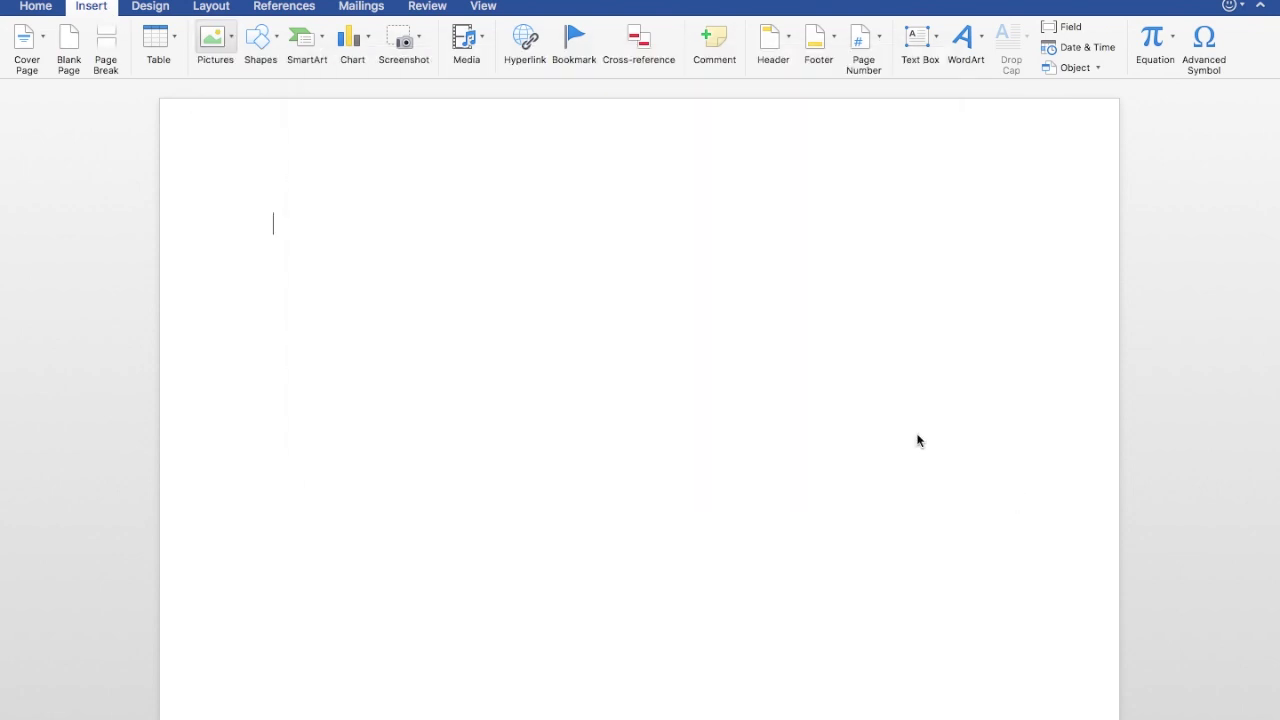
pyautogui.scroll(-5, 1157, 520)
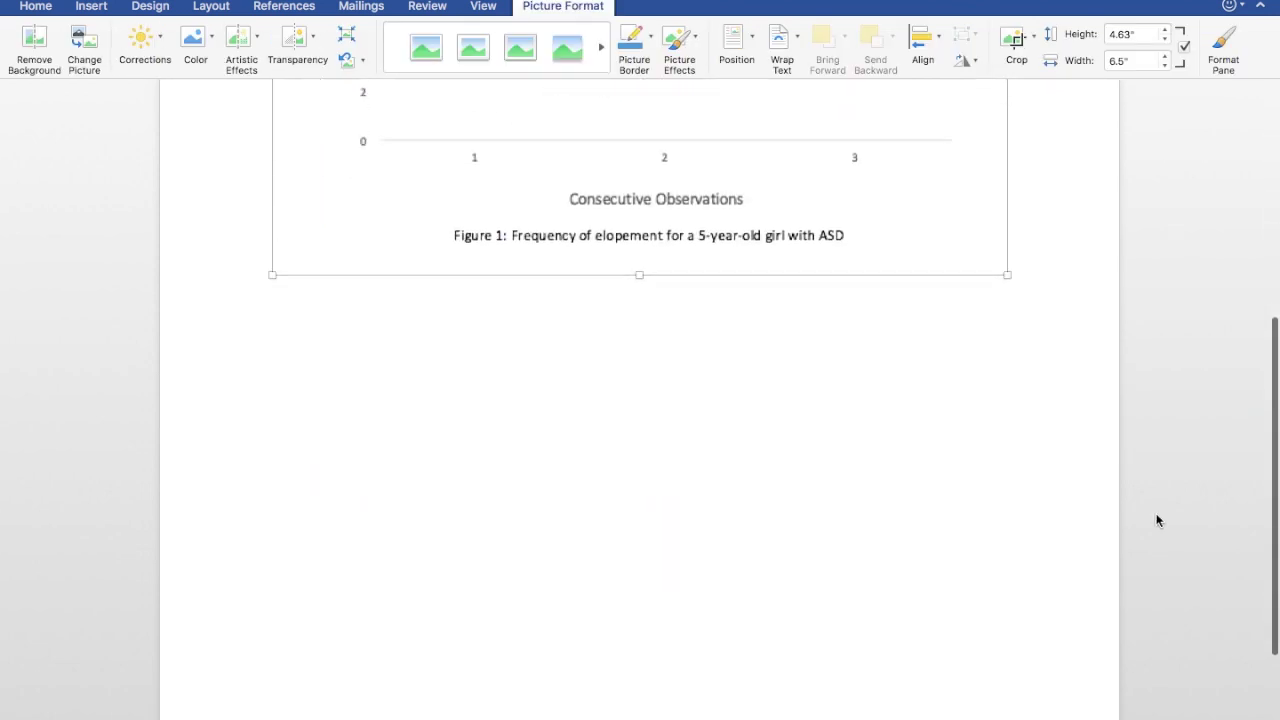
pyautogui.scroll(4, 1157, 520)
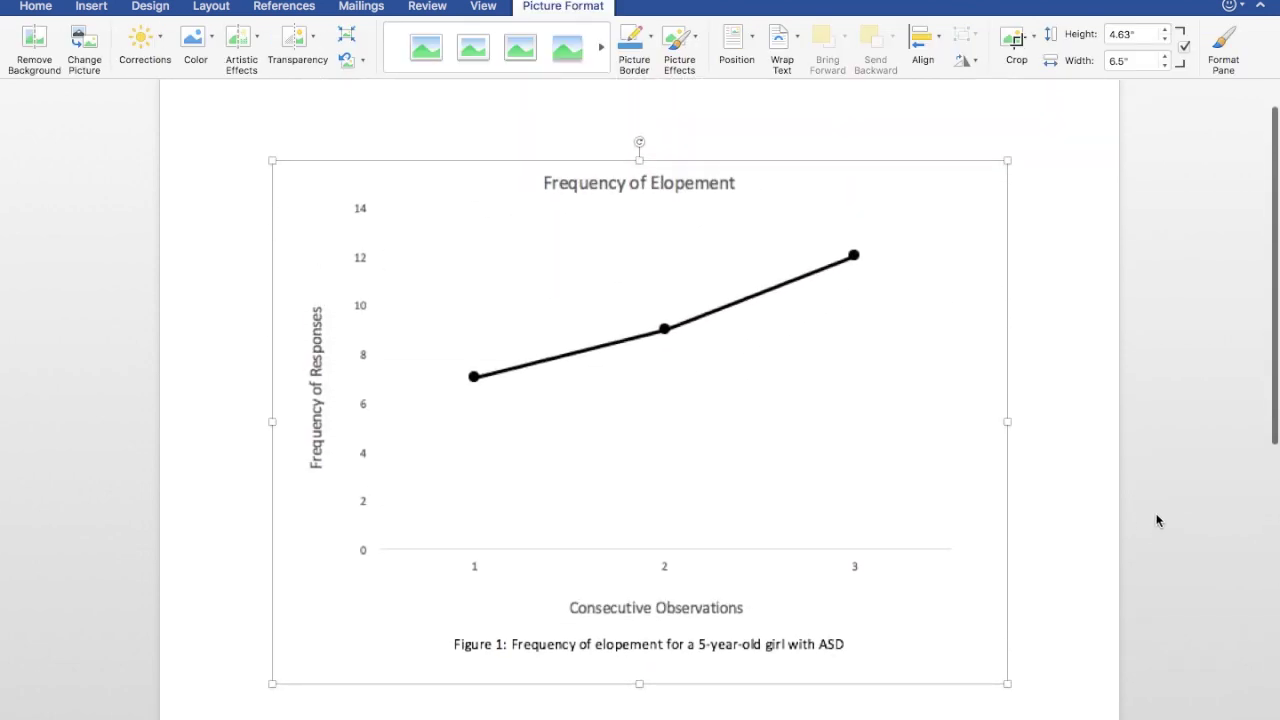